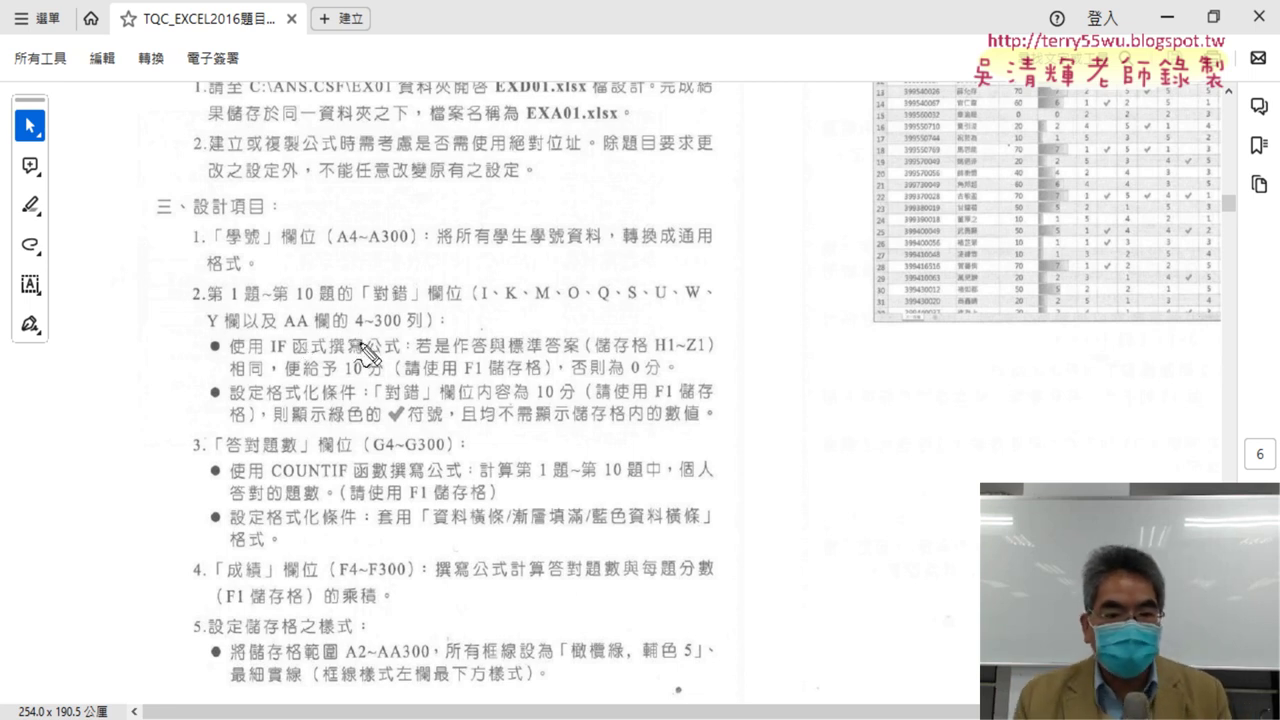
# Underline the IF, 10-point, F1 and 0-point terms, then clear the marks and minimize Acrobat
pyautogui.moveTo(270, 354); pyautogui.dragTo(326, 354)
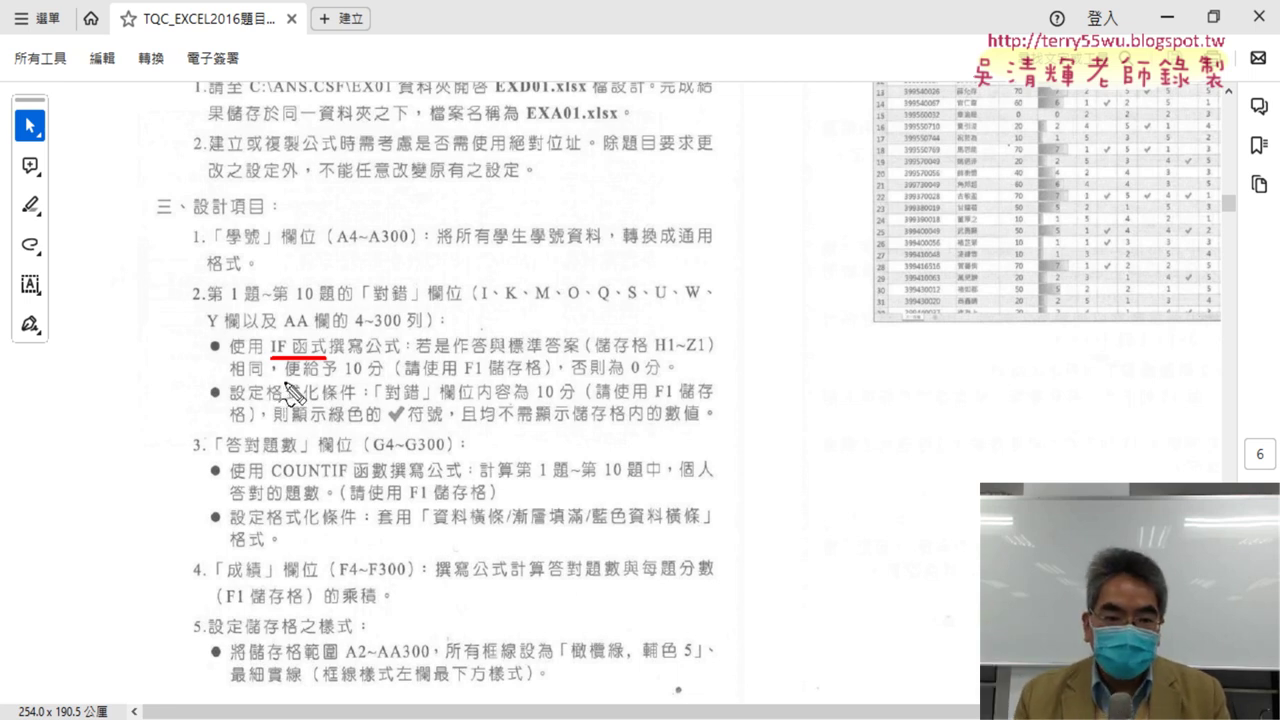
pyautogui.moveTo(345, 377); pyautogui.dragTo(372, 377)
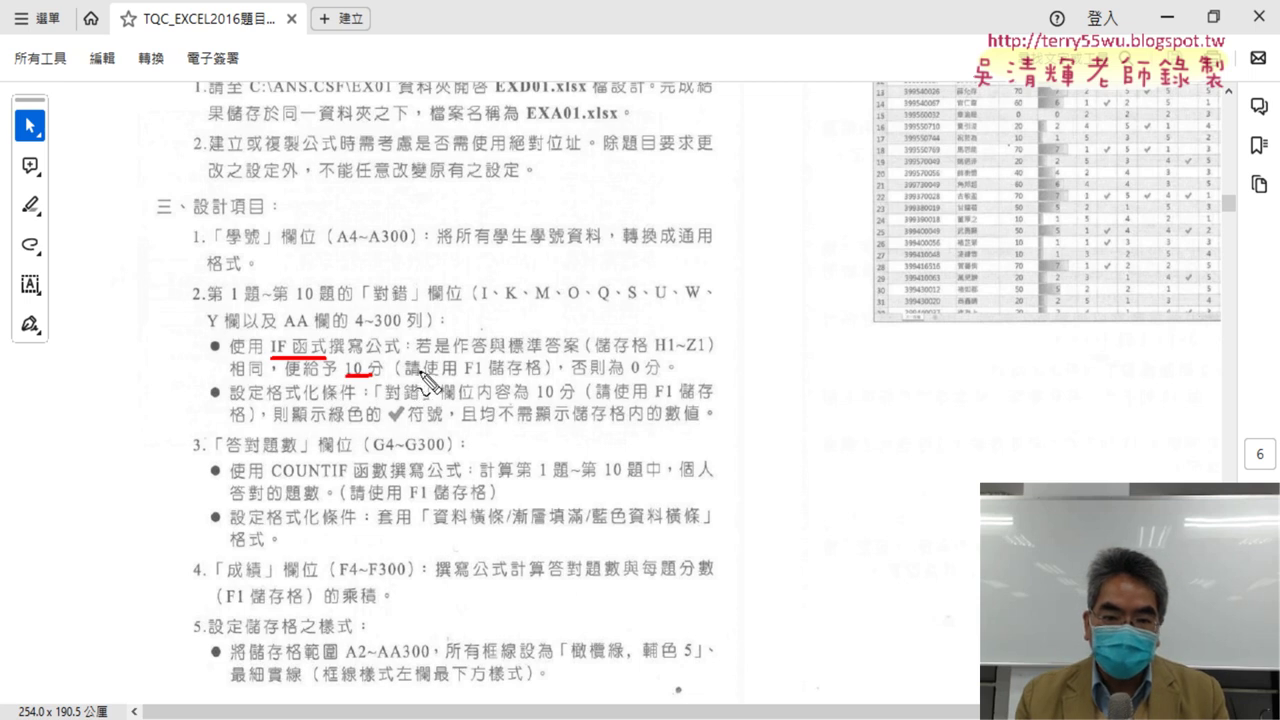
pyautogui.moveTo(459, 377); pyautogui.dragTo(476, 377)
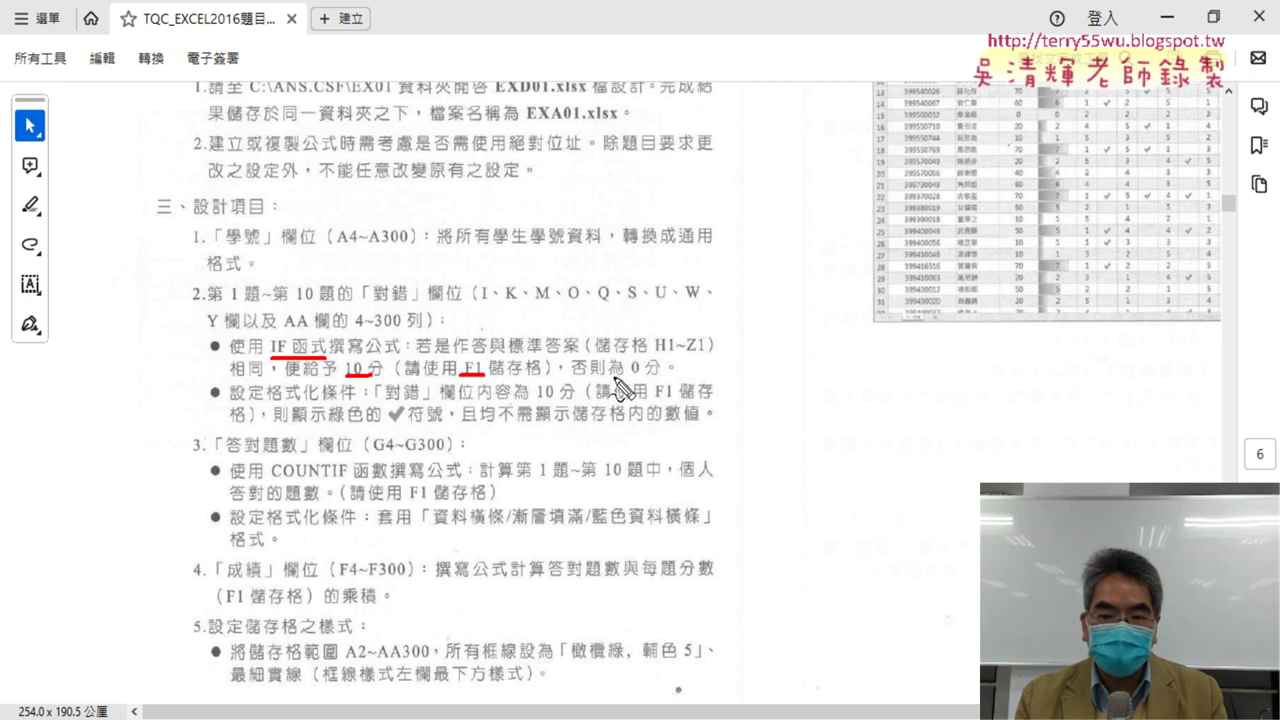
pyautogui.moveTo(615, 377); pyautogui.dragTo(662, 377)
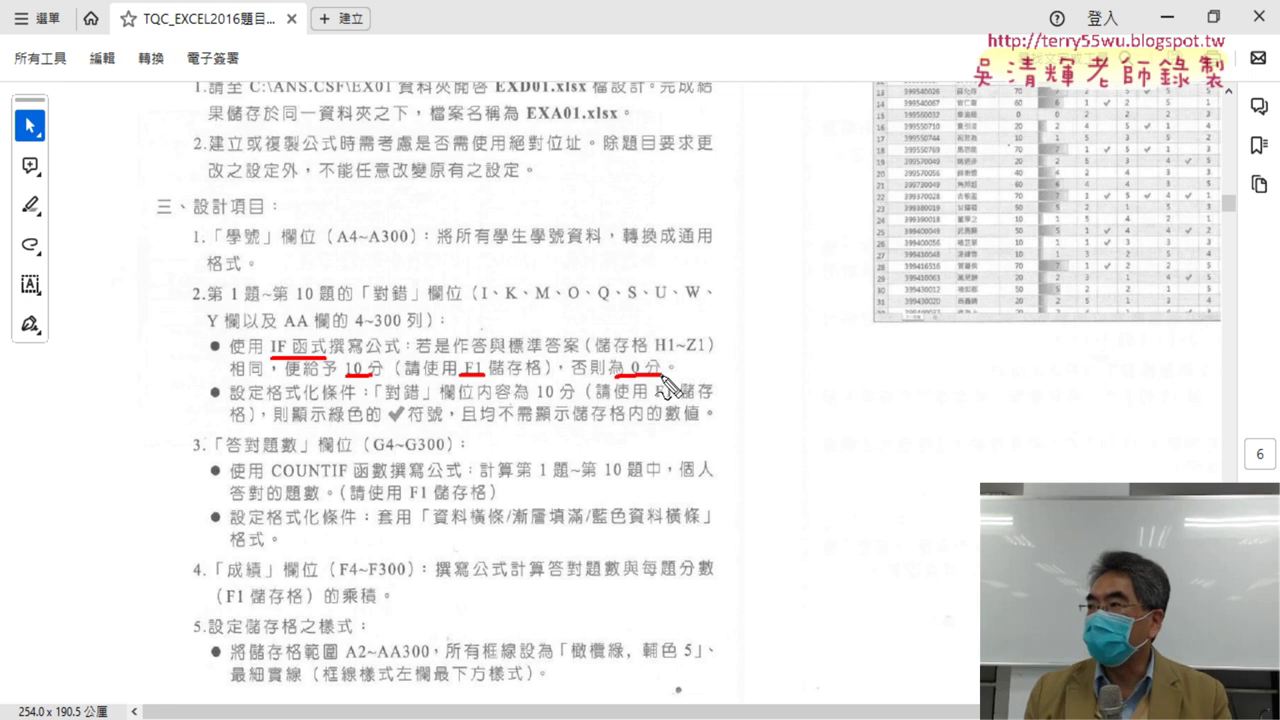
pyautogui.press('Escape')
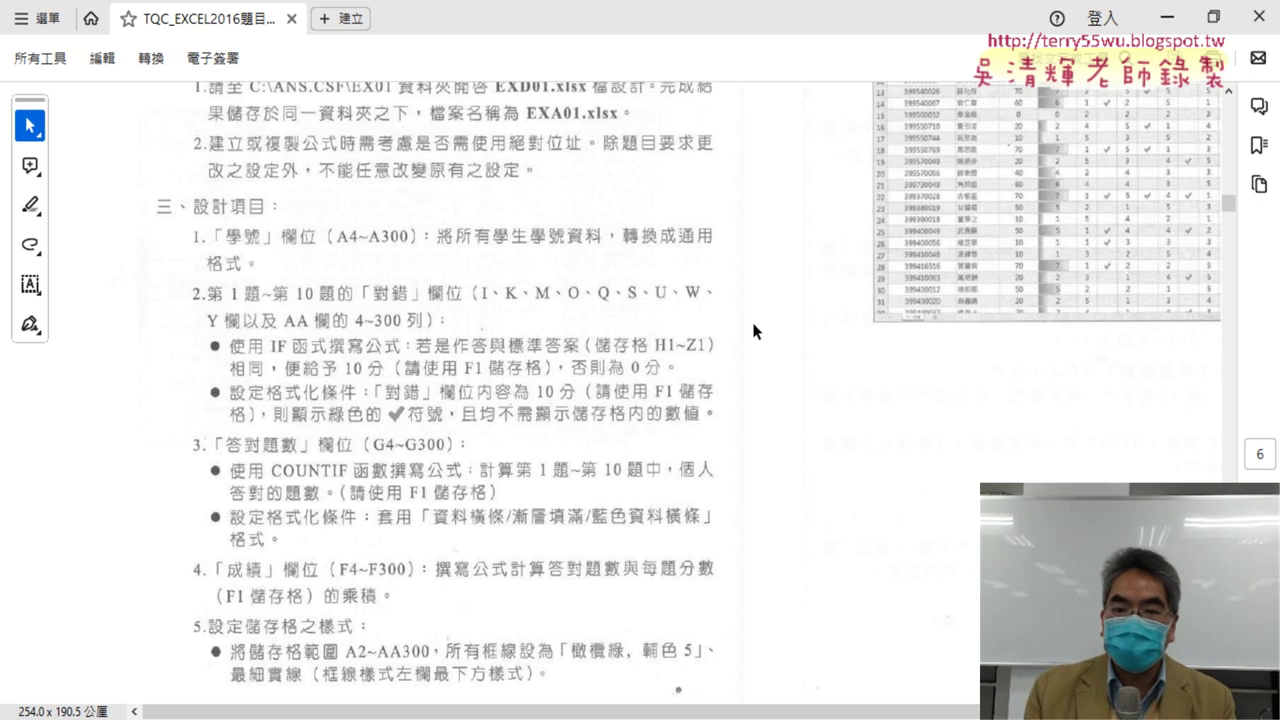
pyautogui.click(1166, 16)
# Examine cell I4's formula =IF(H$1=H4,10,0) and leave it unchanged
pyautogui.click(300, 343)
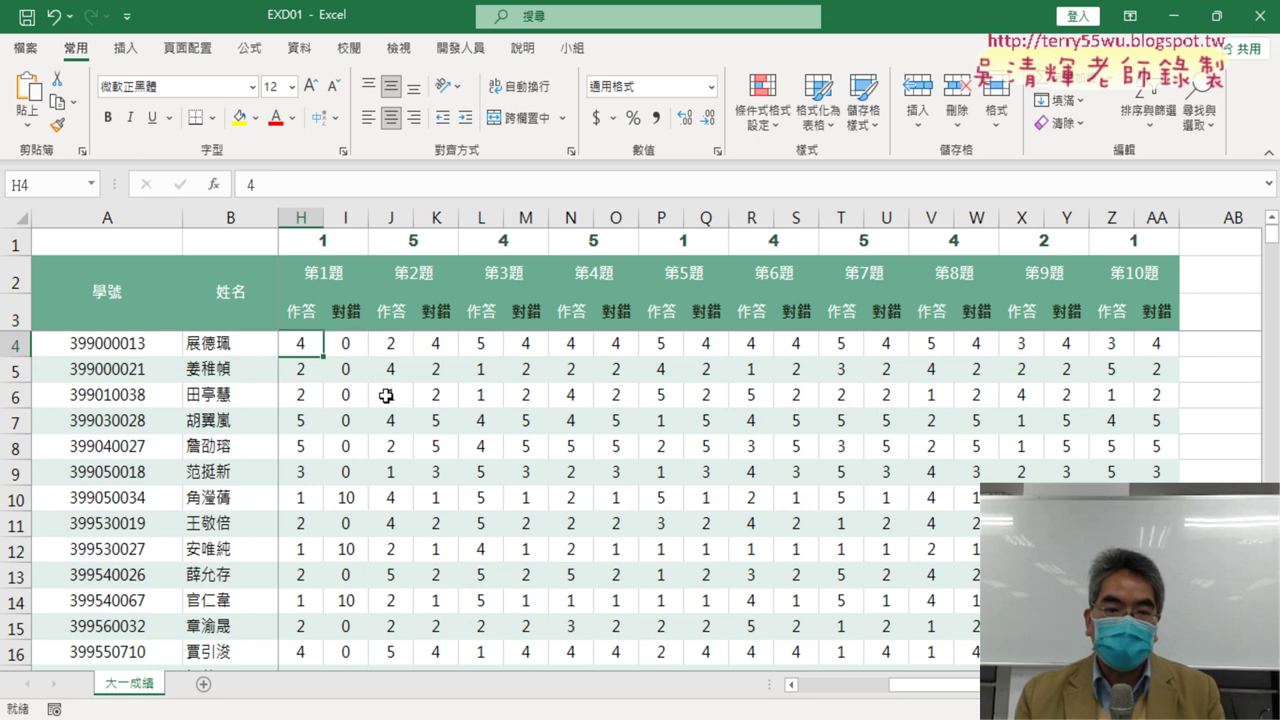
pyautogui.click(355, 346)
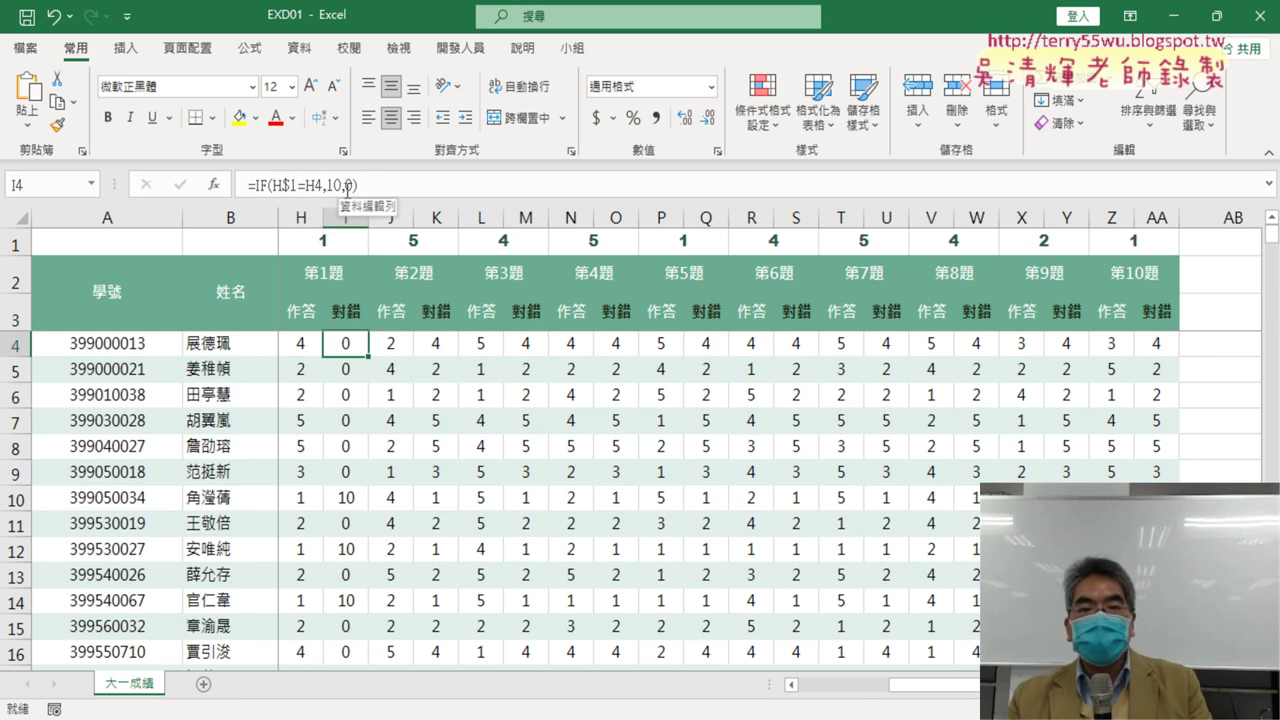
pyautogui.press('F2')
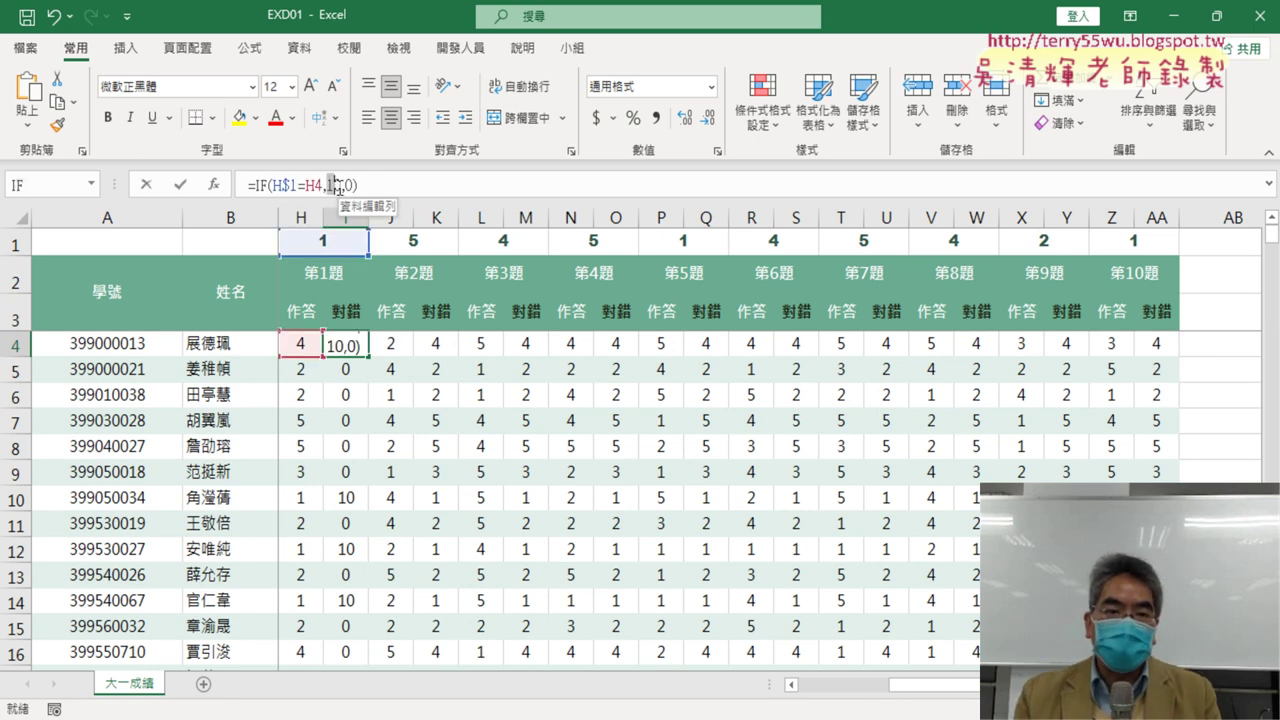
pyautogui.doubleClick(337, 185)
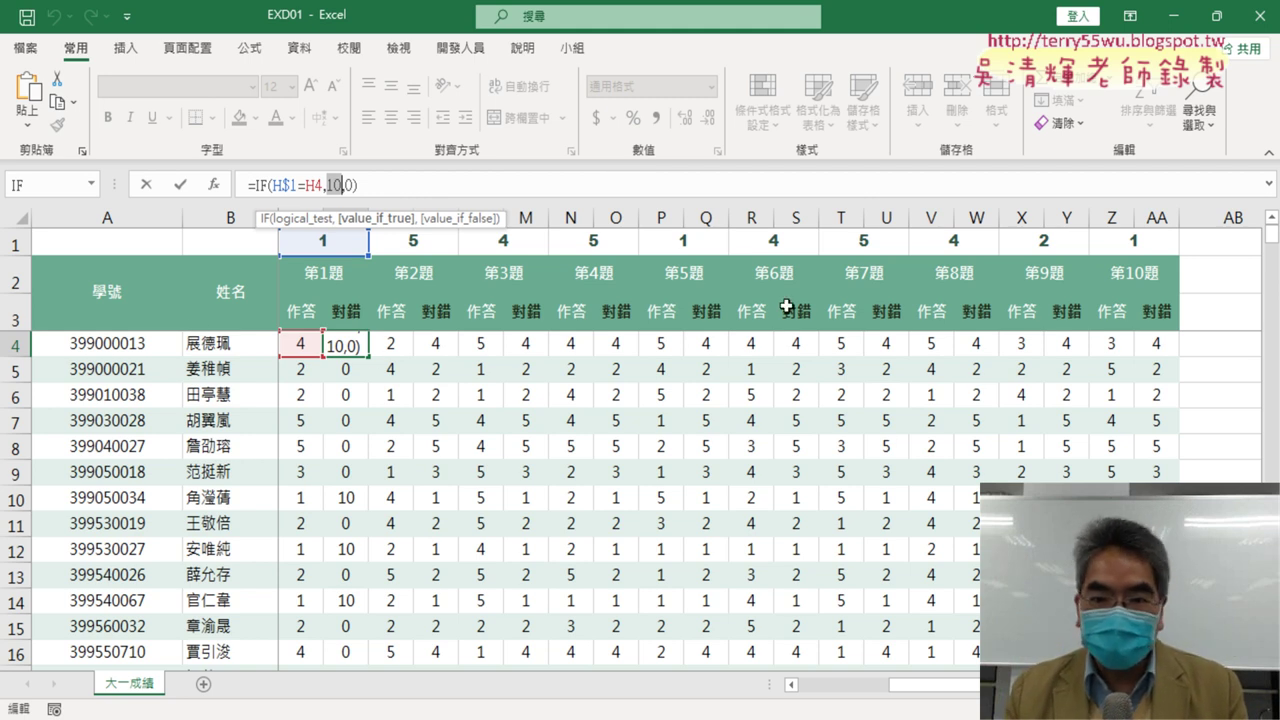
pyautogui.click(146, 184)
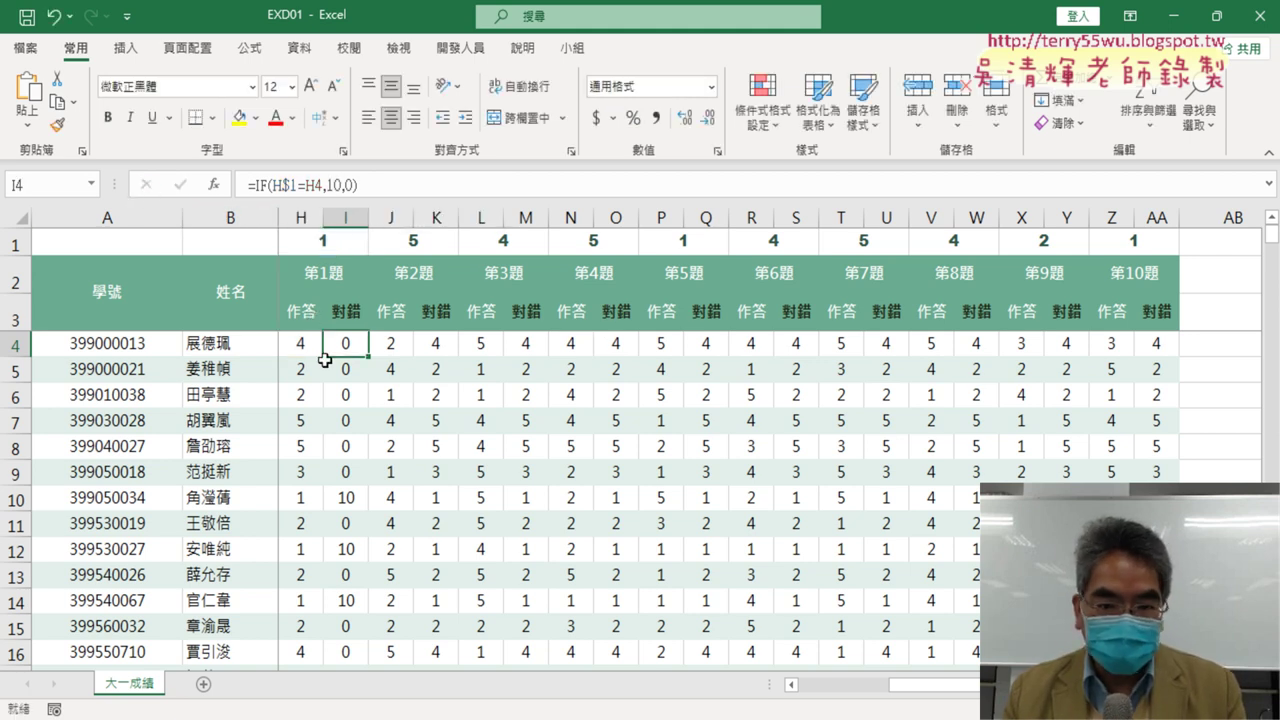
pyautogui.moveTo(935, 686); pyautogui.dragTo(845, 686)
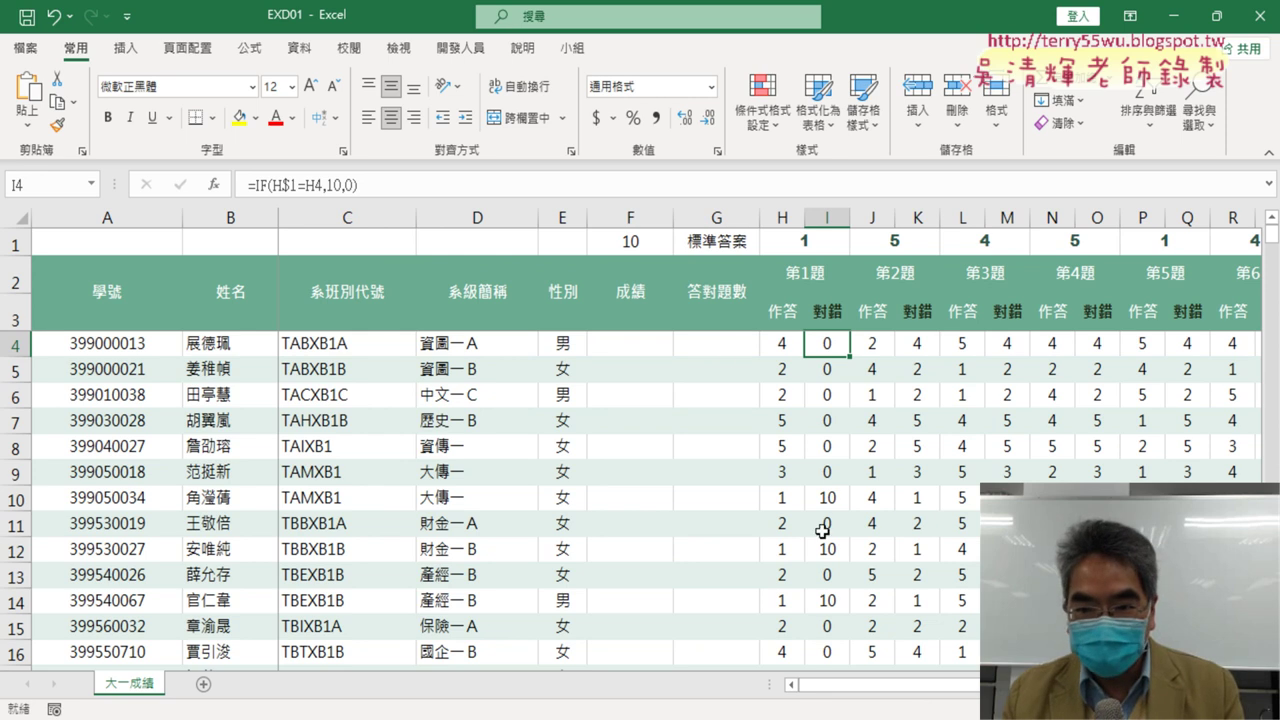
# Check F1's =100/COUNTA(H2:AA2), then put I4's formula back into editing
pyautogui.click(648, 240)
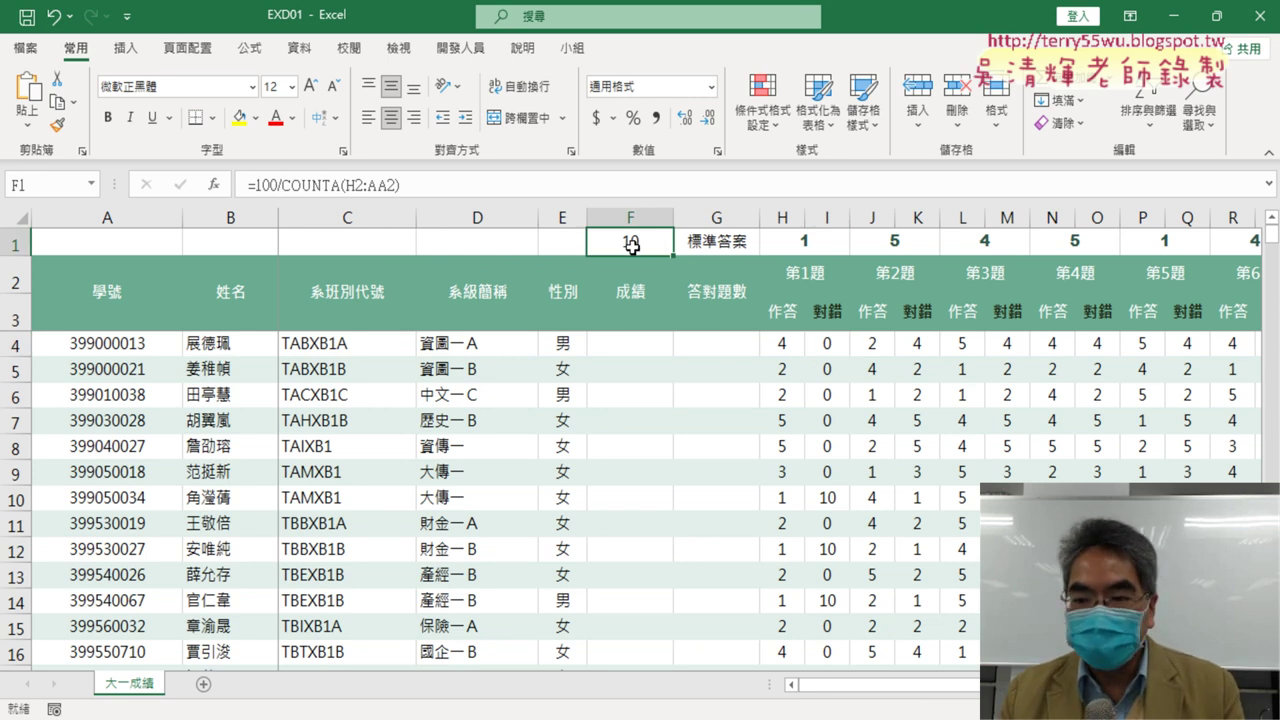
pyautogui.click(838, 346)
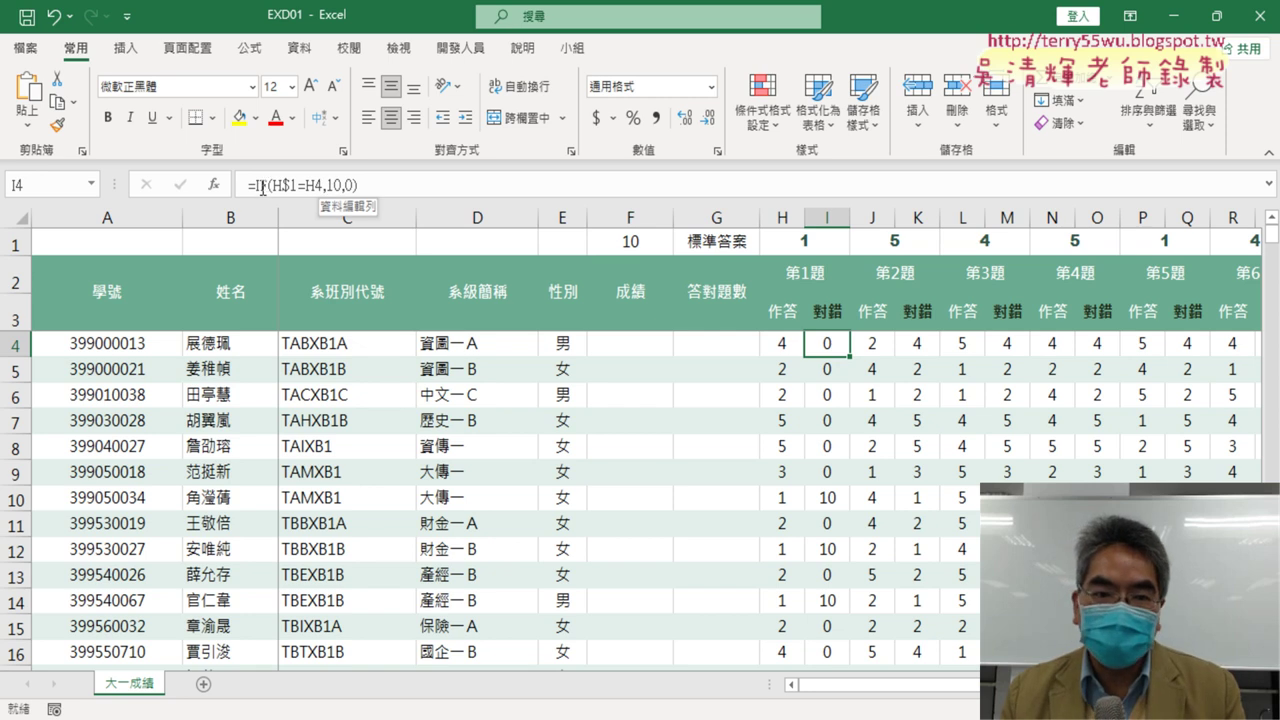
pyautogui.click(261, 186)
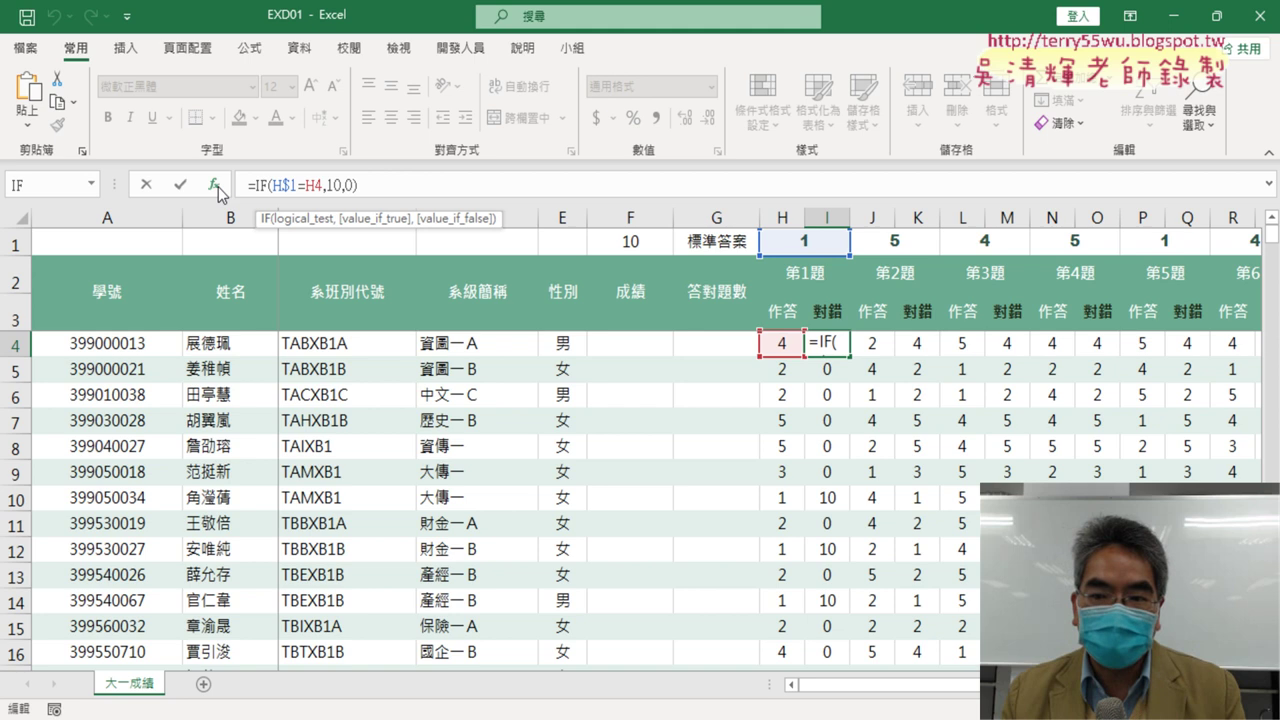
# In Function Arguments, replace the Value_if_true 10 with the absolute reference $F$1
pyautogui.click(214, 185)
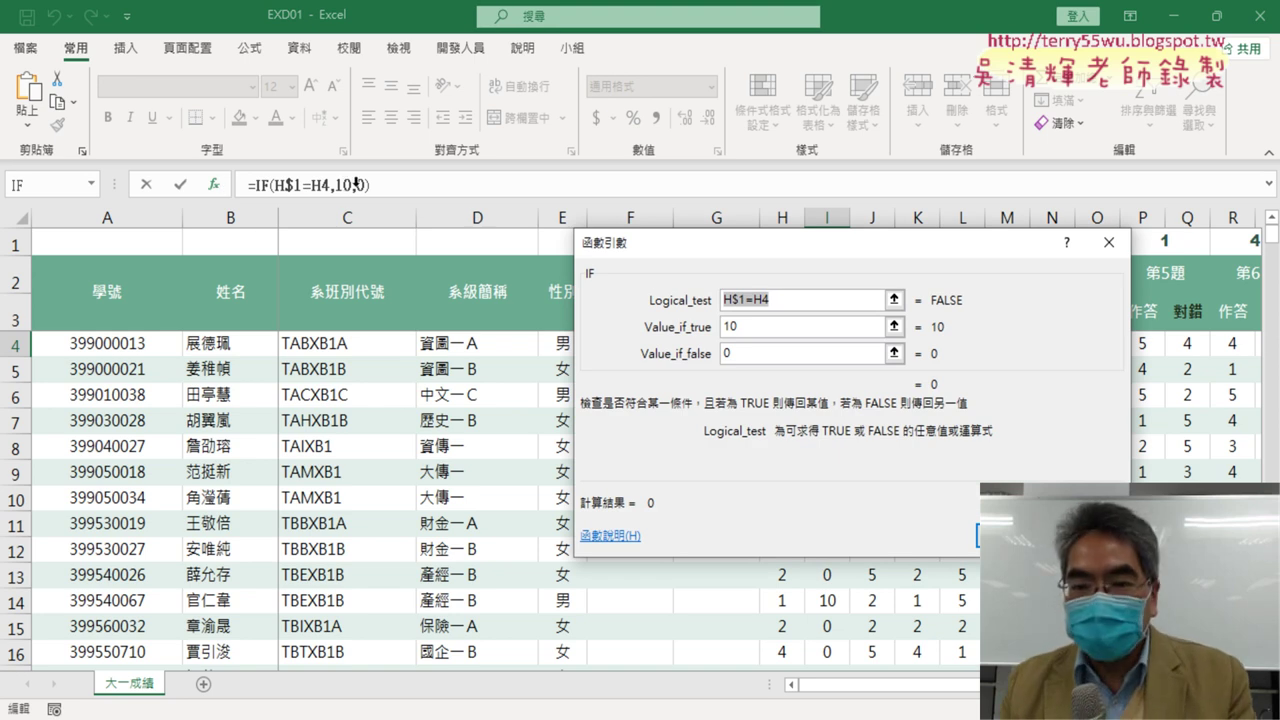
pyautogui.moveTo(696, 250); pyautogui.dragTo(287, 300)
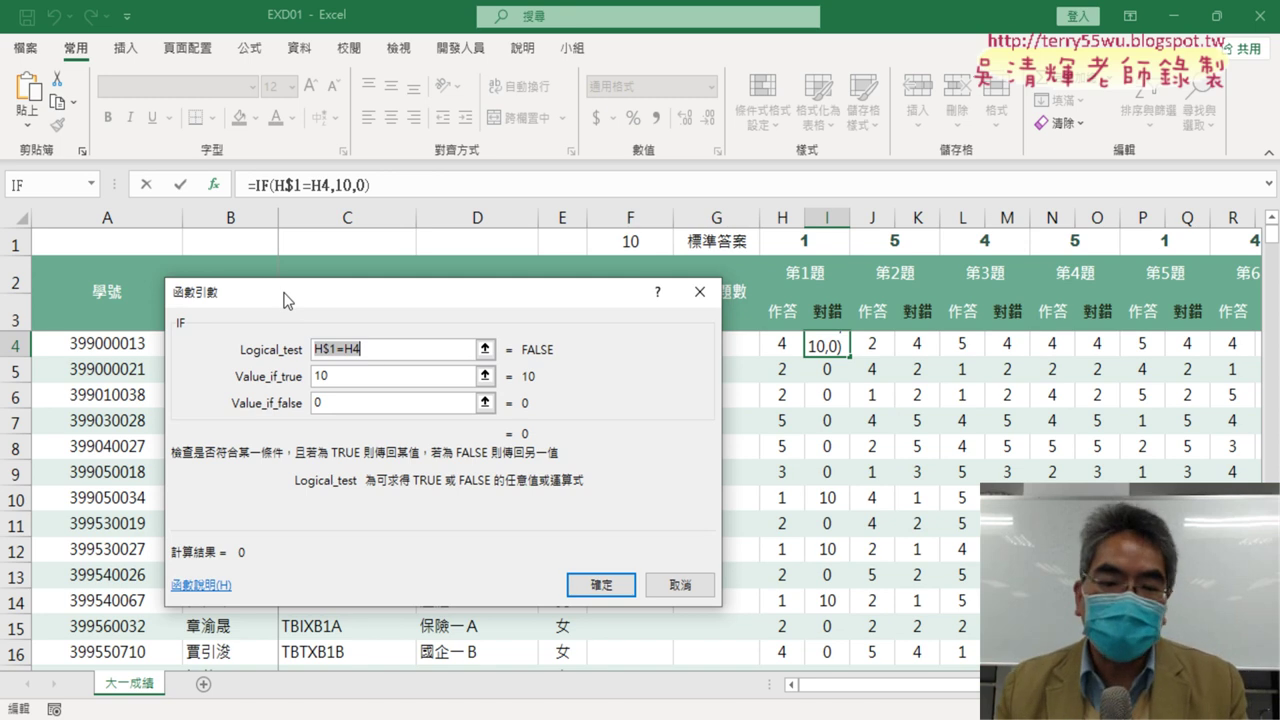
pyautogui.doubleClick(322, 377)
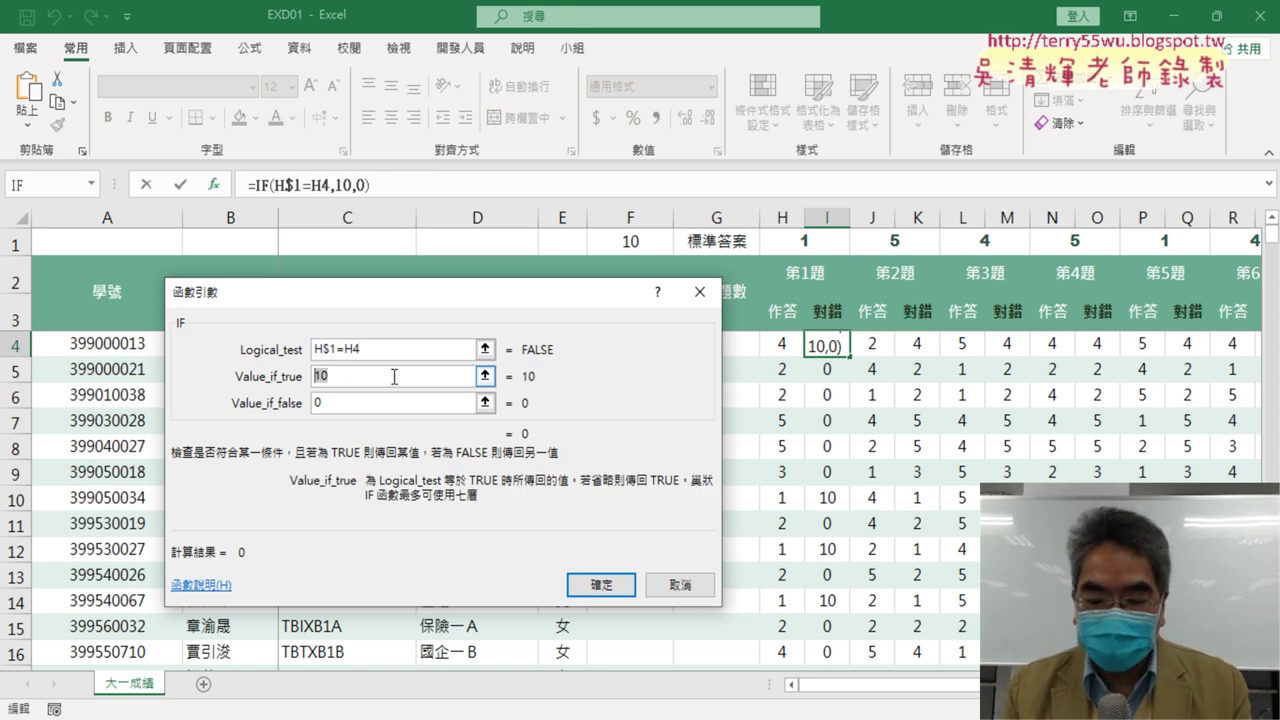
pyautogui.press('BackSpace')
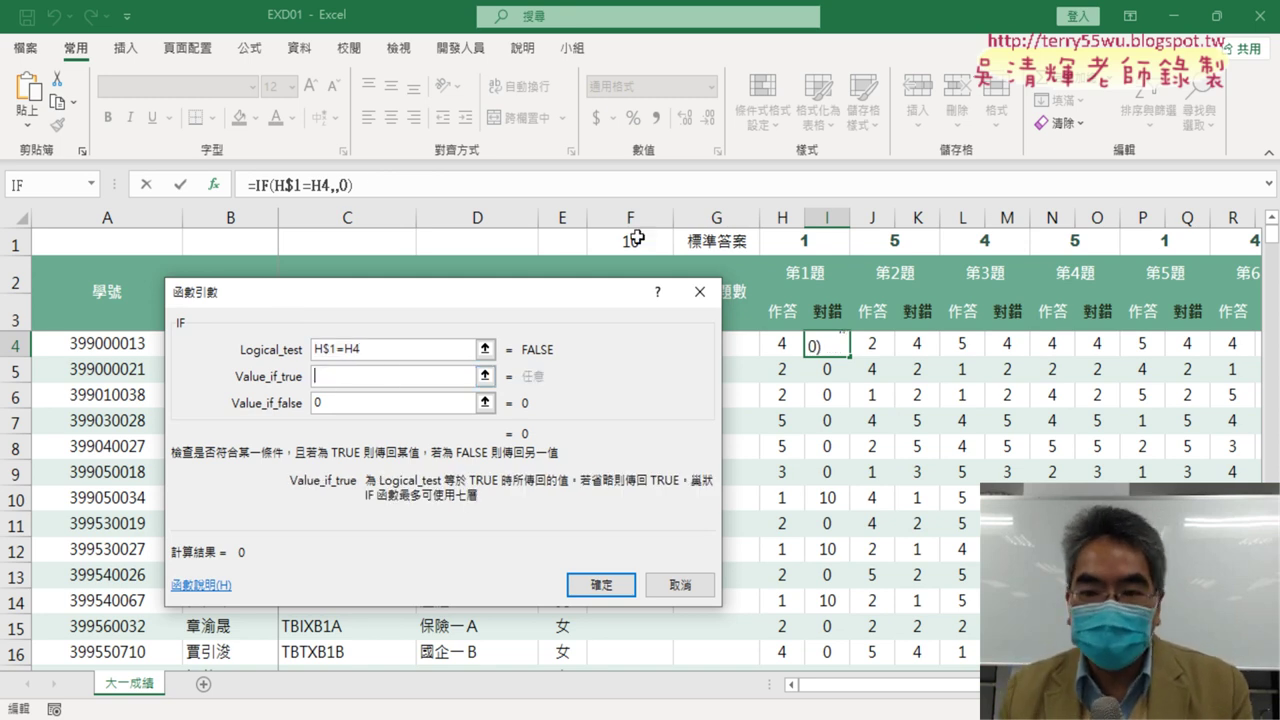
pyautogui.click(637, 238)
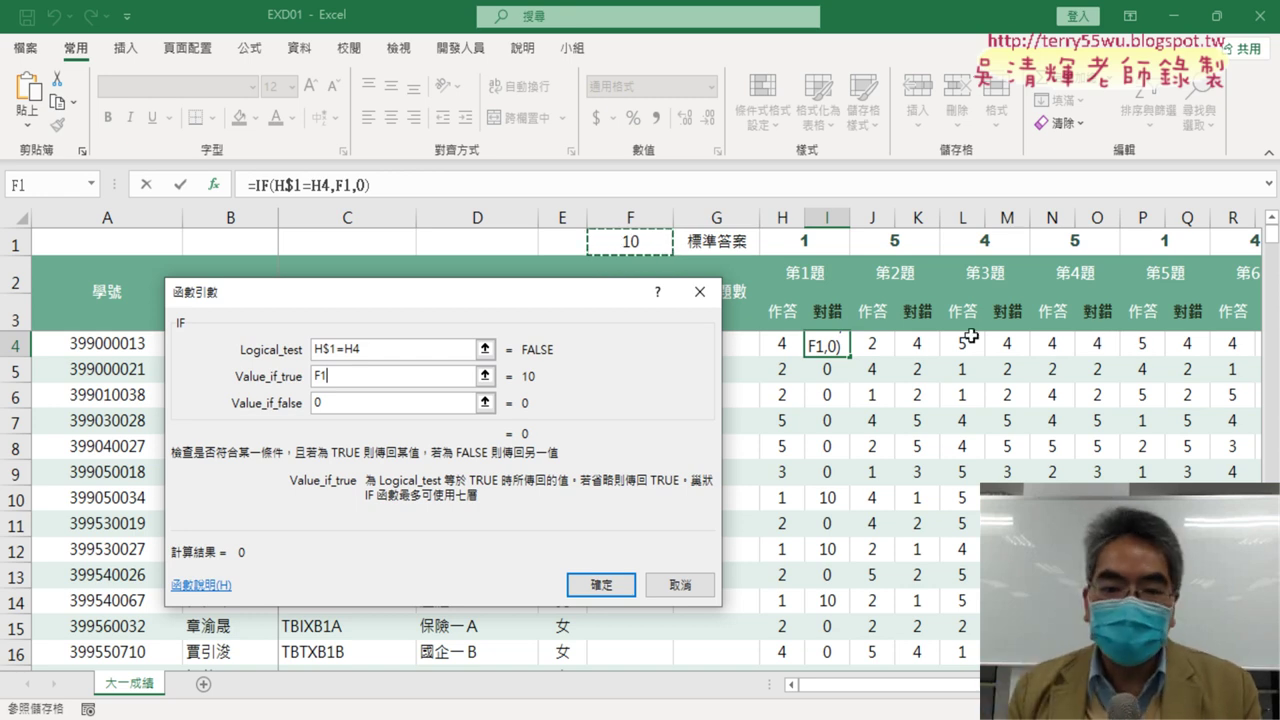
pyautogui.click(326, 374)
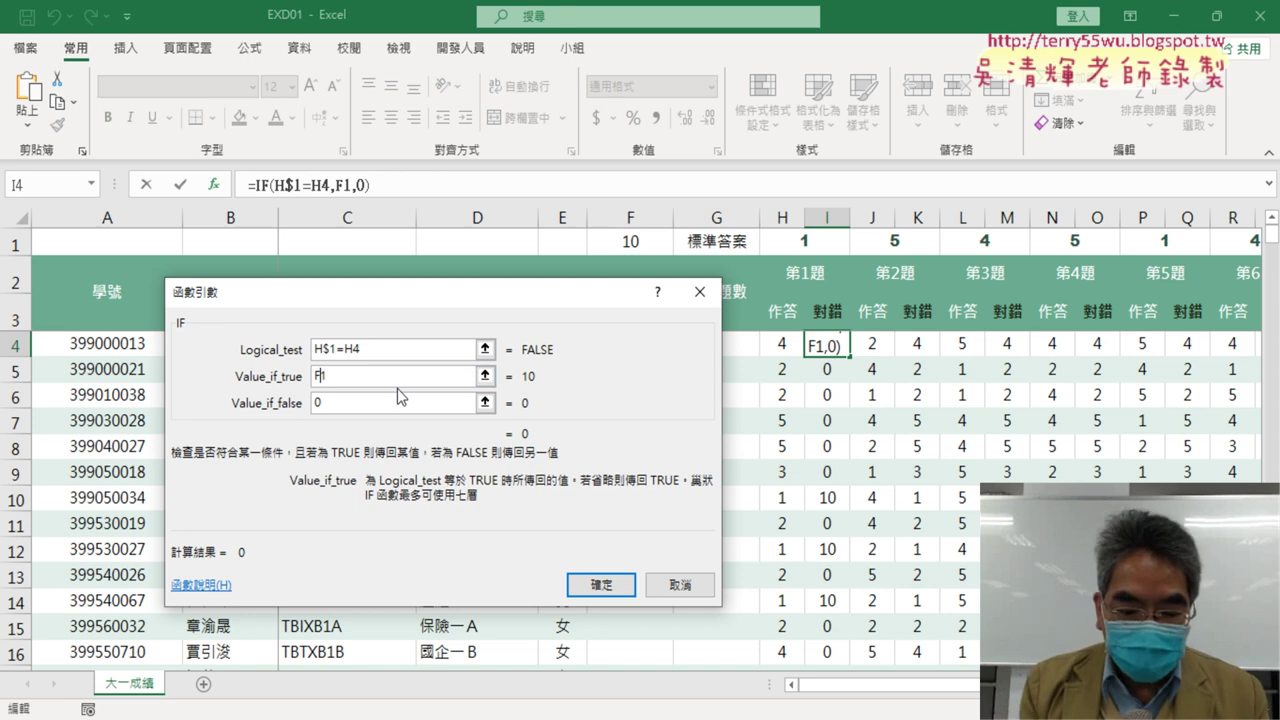
pyautogui.write('$')
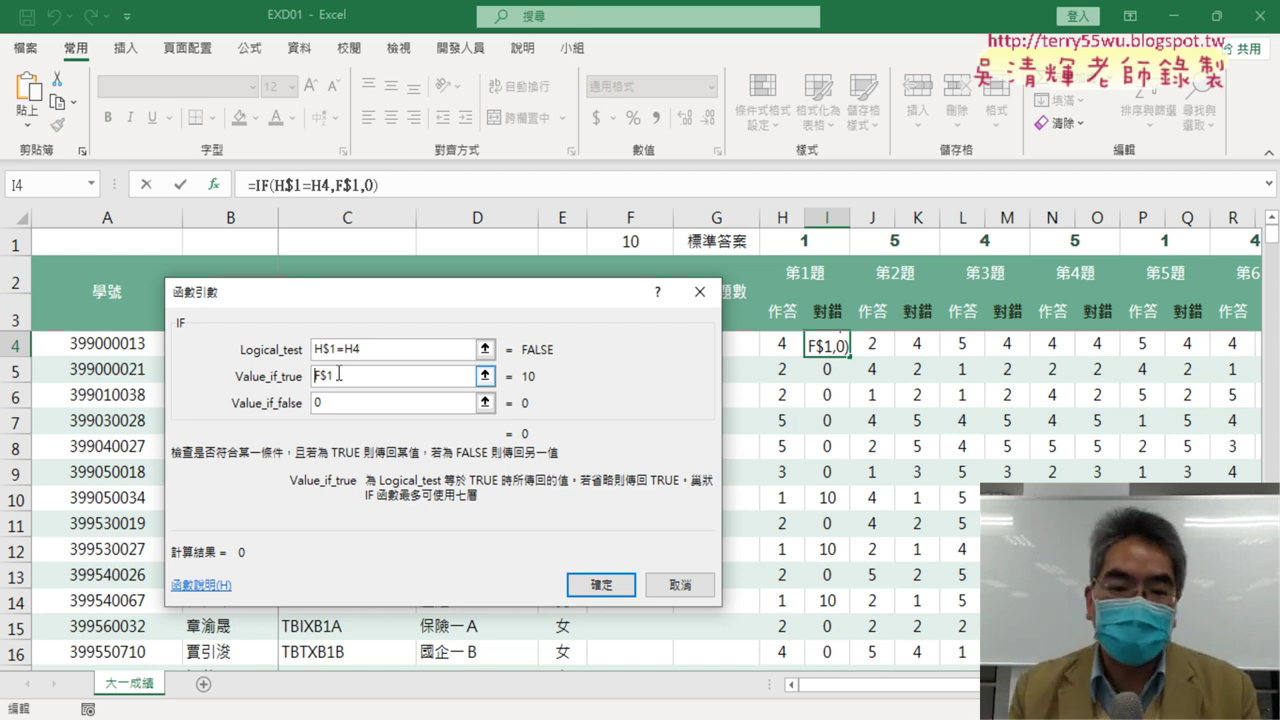
pyautogui.write('$')
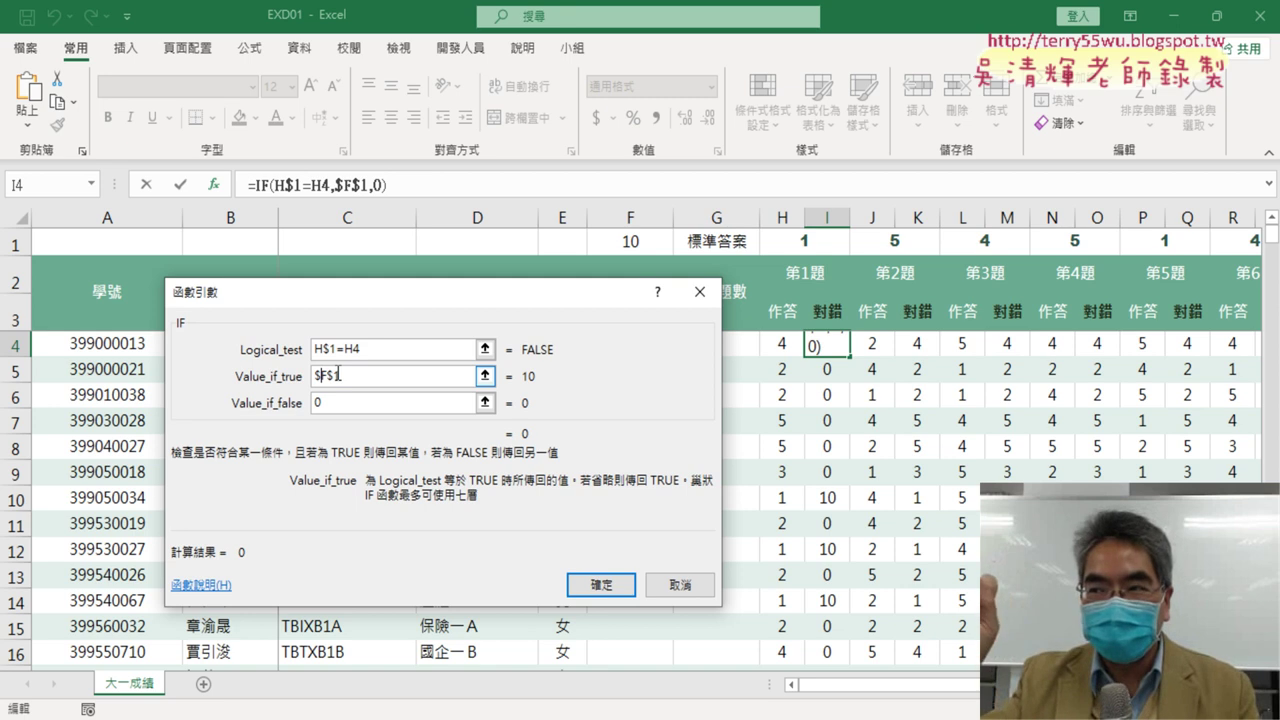
# Confirm I4's new formula, fill it down column I and copy it
pyautogui.click(603, 585)
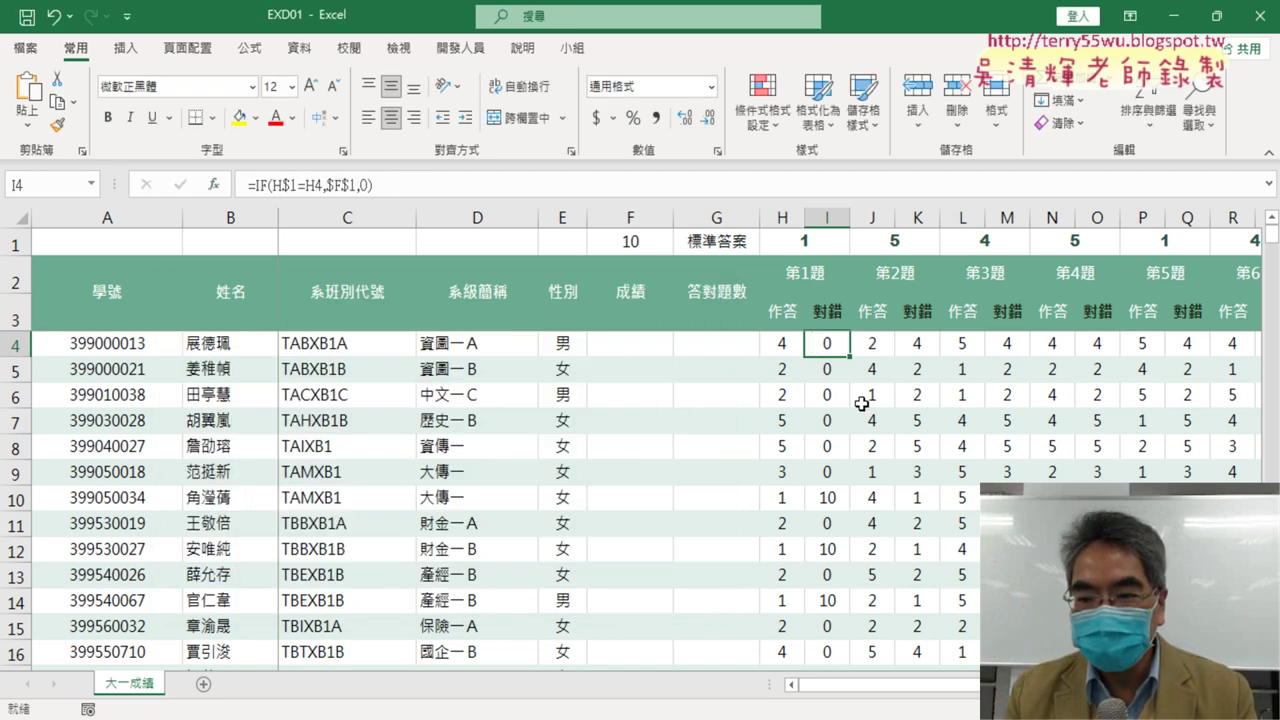
pyautogui.doubleClick(849, 356)
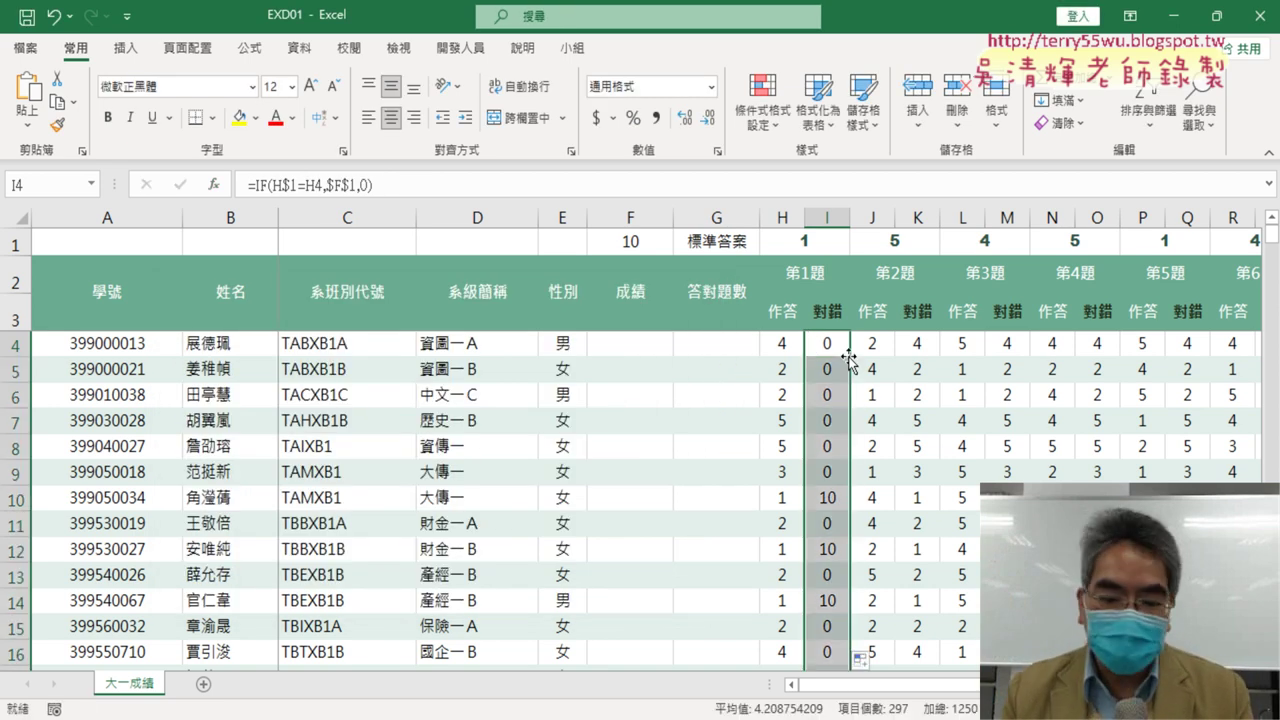
pyautogui.hotkey('ctrl', 'c')
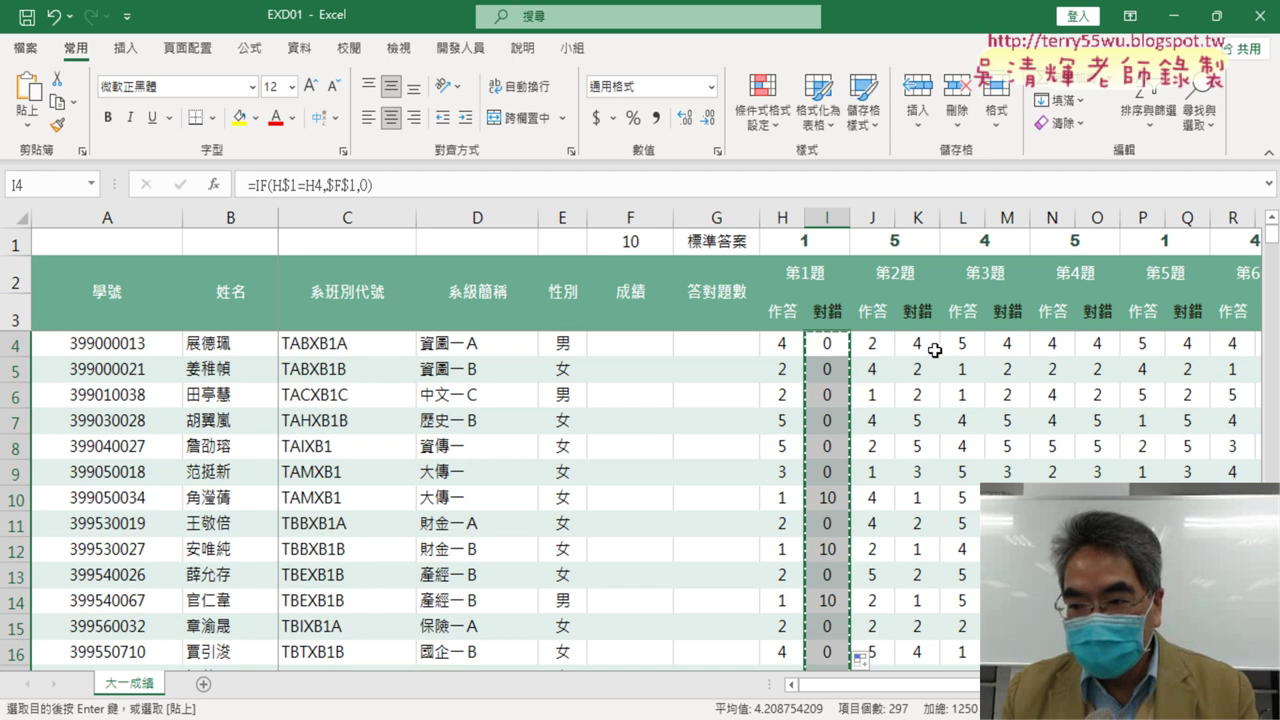
# Paste the formula into K4, M4, O4, Q4, S4, U4, W4, Y4 and AA4
pyautogui.moveTo(880, 685); pyautogui.dragTo(1025, 685)
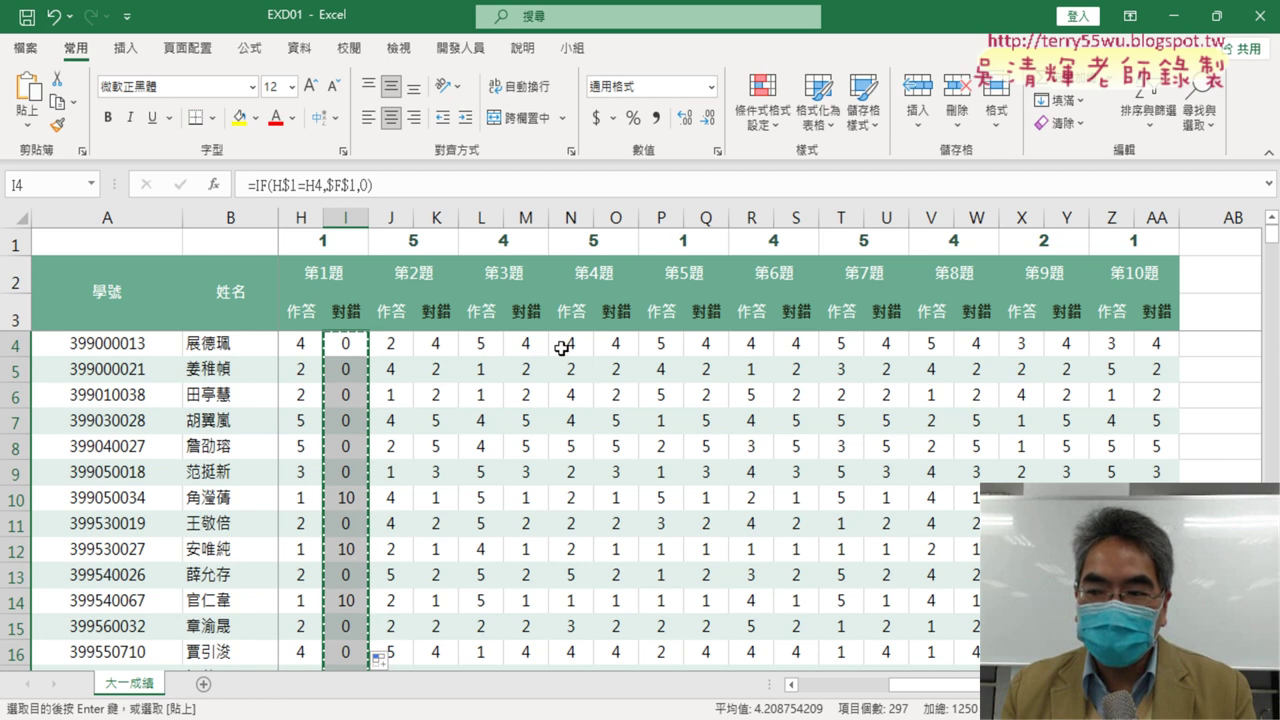
pyautogui.click(445, 347)
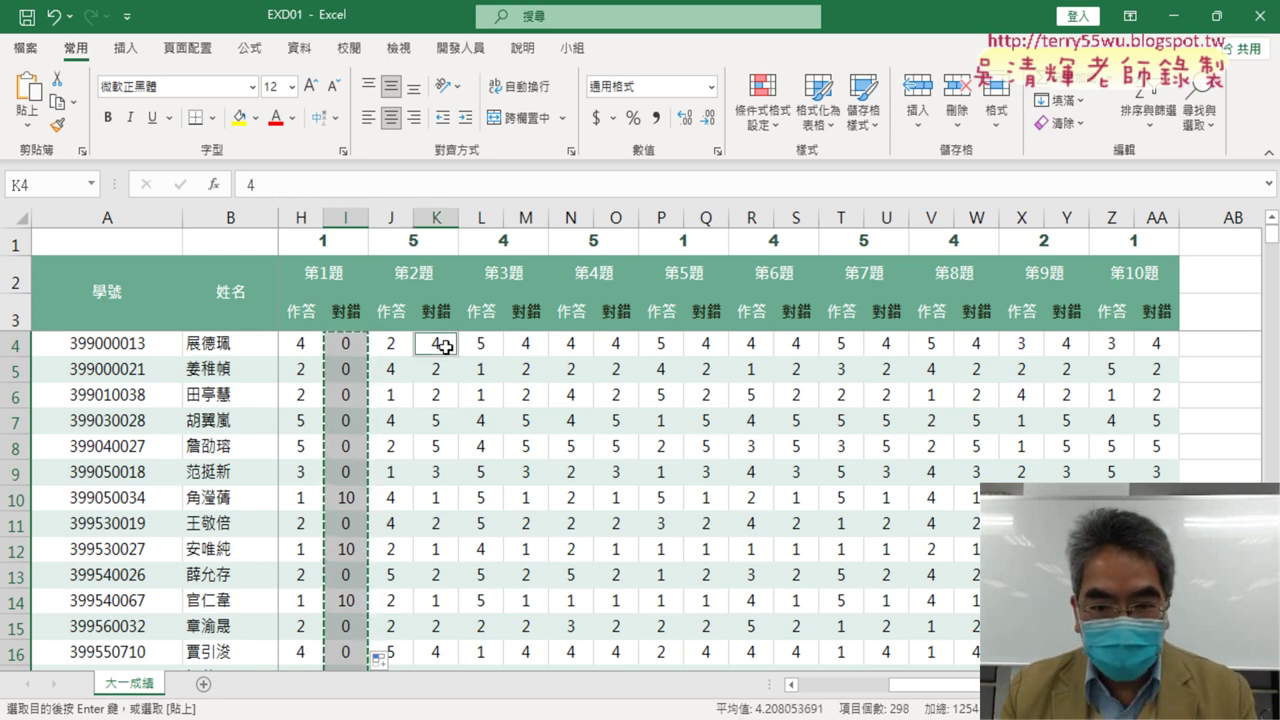
pyautogui.keyDown('ctrl'); pyautogui.click(532, 347); pyautogui.keyUp('ctrl')
pyautogui.keyDown('ctrl'); pyautogui.click(620, 346); pyautogui.keyUp('ctrl')
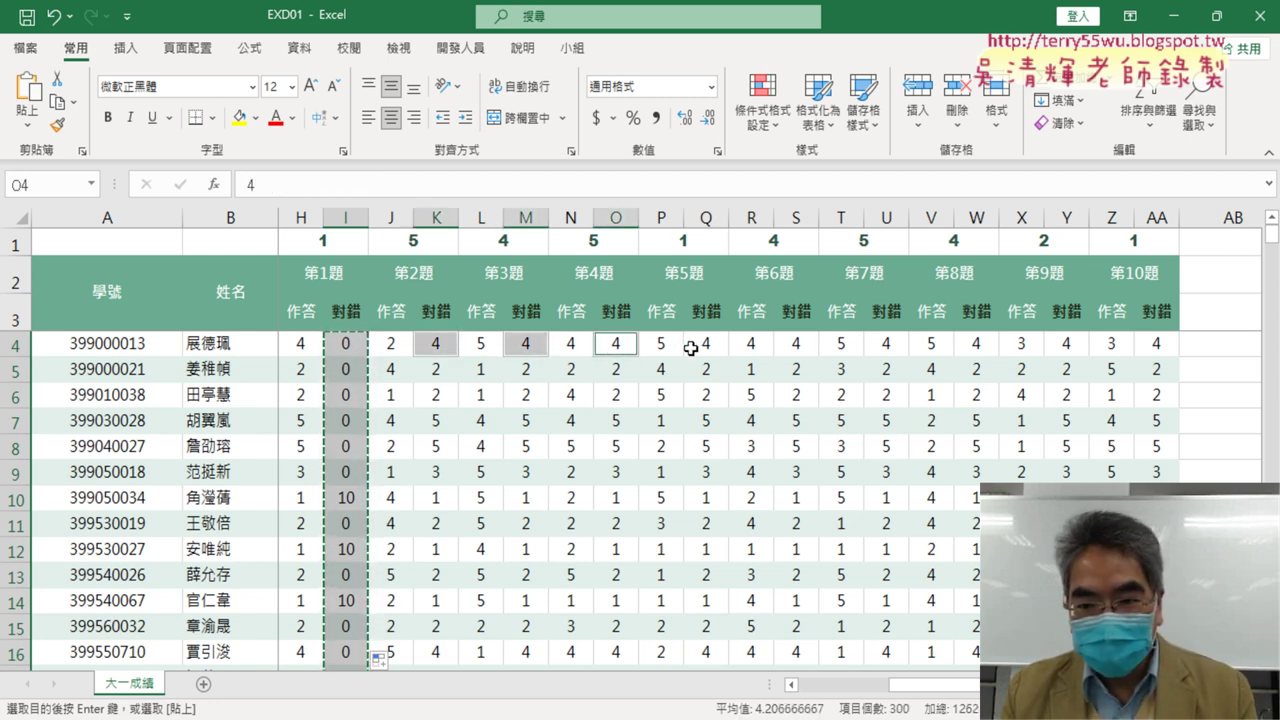
pyautogui.keyDown('ctrl'); pyautogui.click(706, 346); pyautogui.keyUp('ctrl')
pyautogui.keyDown('ctrl'); pyautogui.click(808, 344); pyautogui.keyUp('ctrl')
pyautogui.keyDown('ctrl'); pyautogui.click(888, 344); pyautogui.keyUp('ctrl')
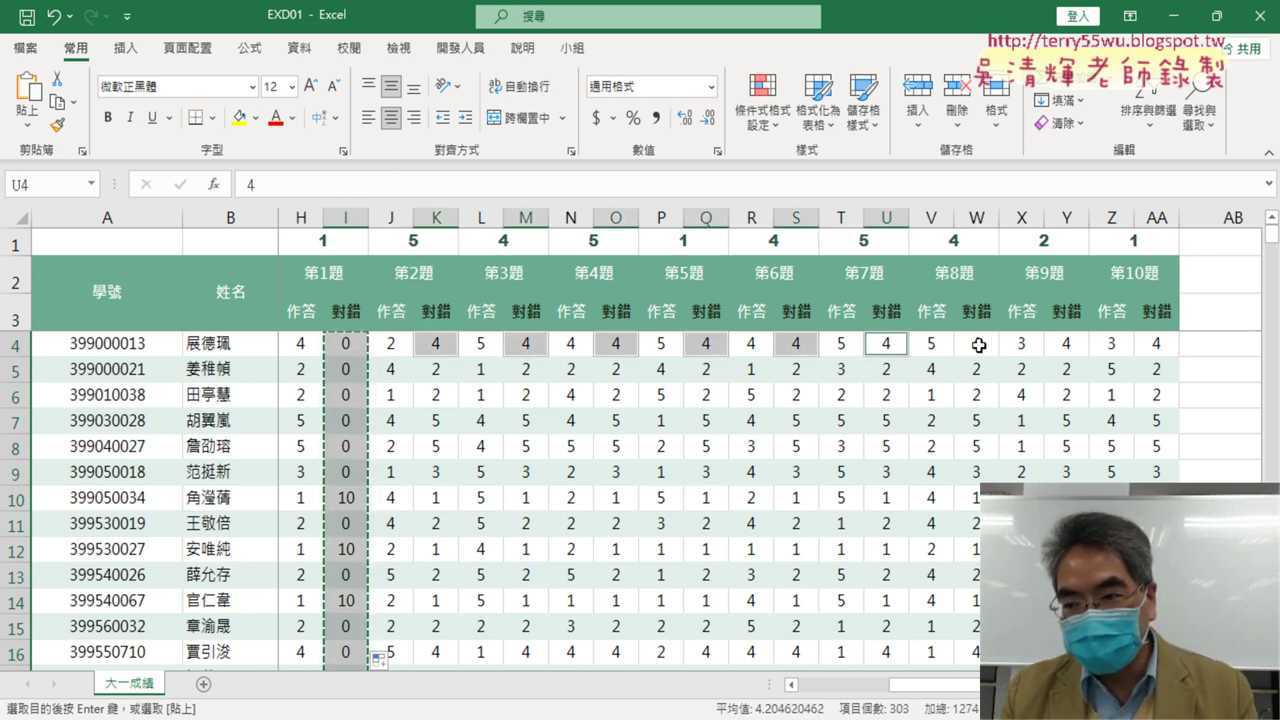
pyautogui.keyDown('ctrl'); pyautogui.click(976, 344); pyautogui.keyUp('ctrl')
pyautogui.keyDown('ctrl'); pyautogui.click(1062, 344); pyautogui.keyUp('ctrl')
pyautogui.keyDown('ctrl'); pyautogui.click(1158, 344); pyautogui.keyUp('ctrl')
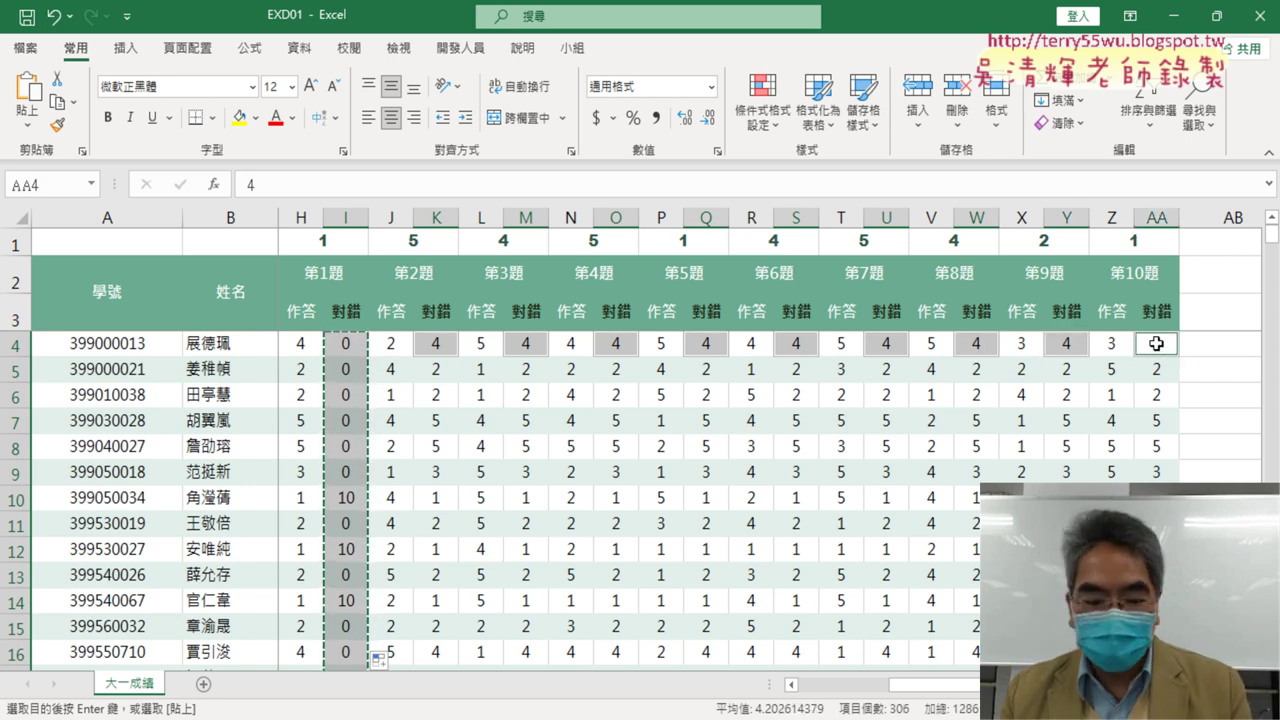
pyautogui.hotkey('ctrl', 'v')
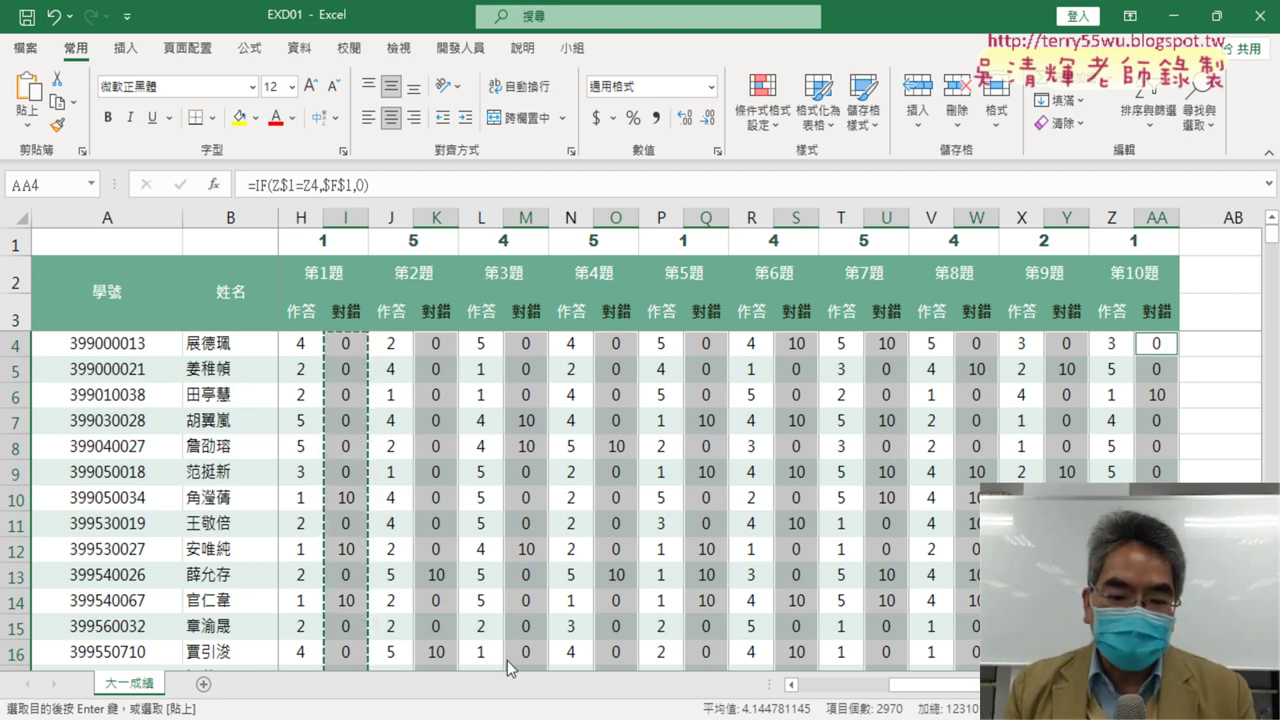
pyautogui.hotkey('alt', 'Tab')
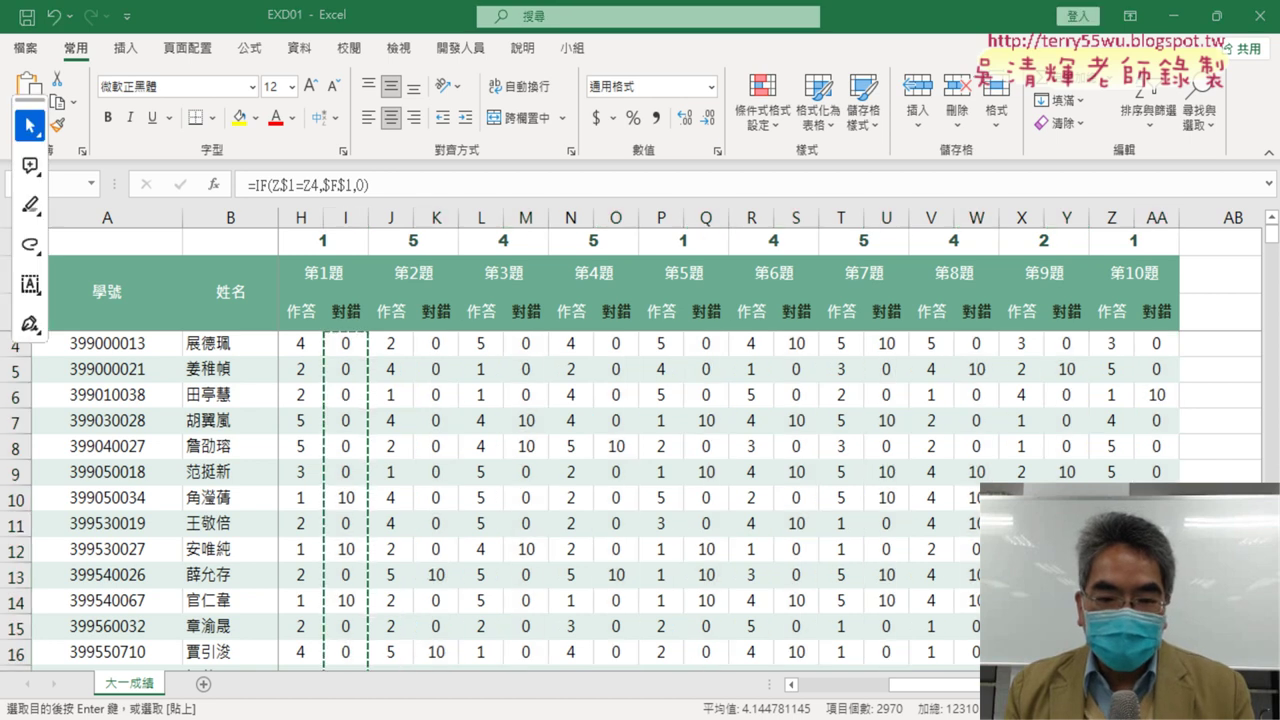
# Review the PDF's green ✔ formatting requirement for 10-point cells, then return to EXD01
pyautogui.scroll(-1, 330, 333)
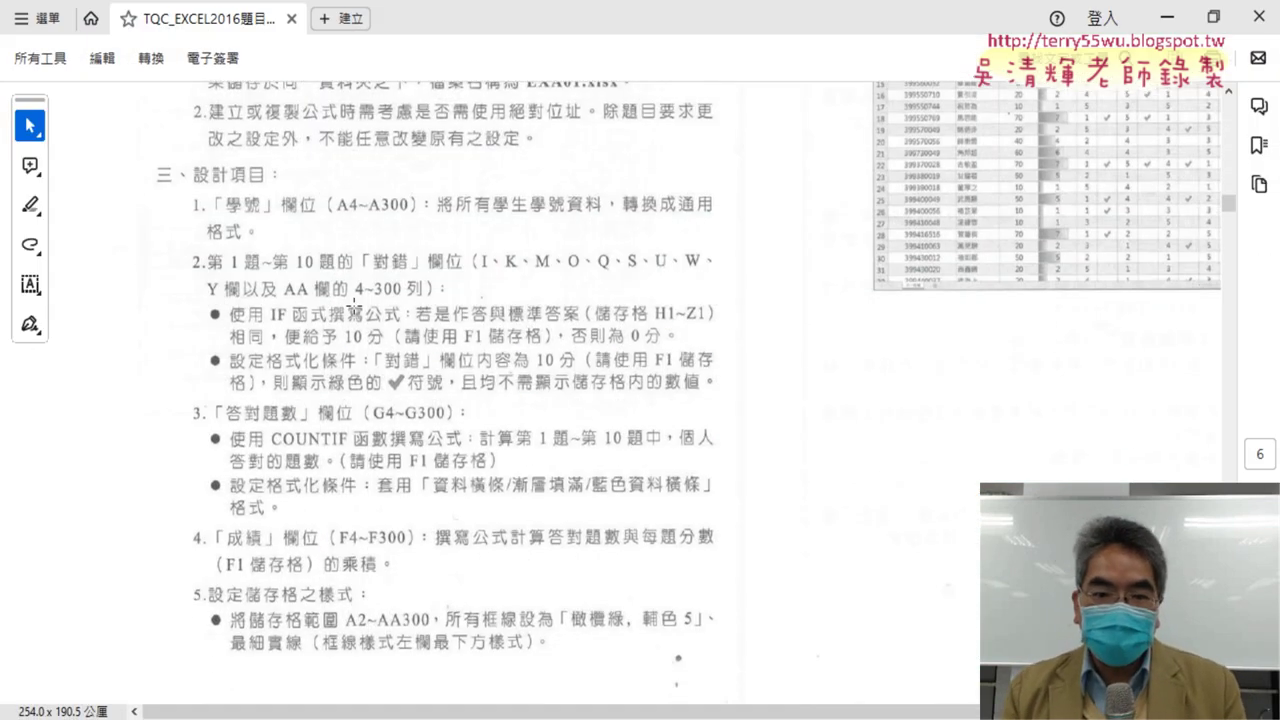
pyautogui.scroll(-1, 354, 308)
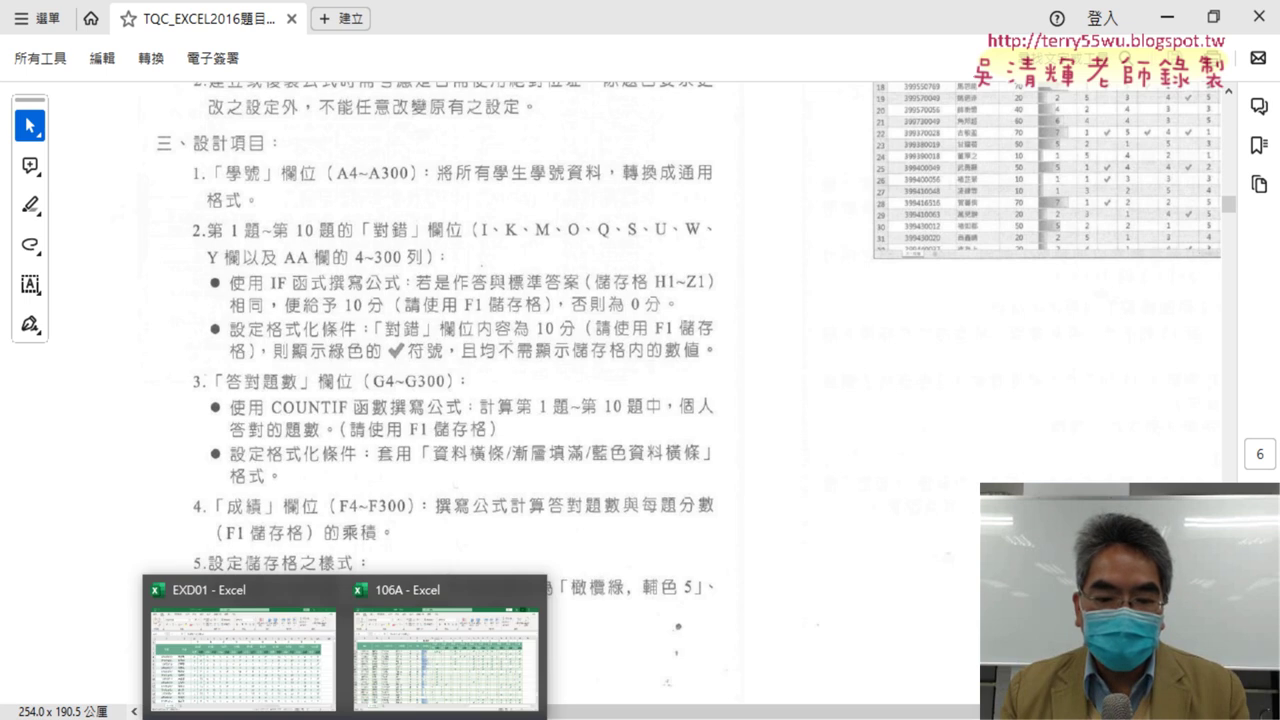
pyautogui.click(243, 645)
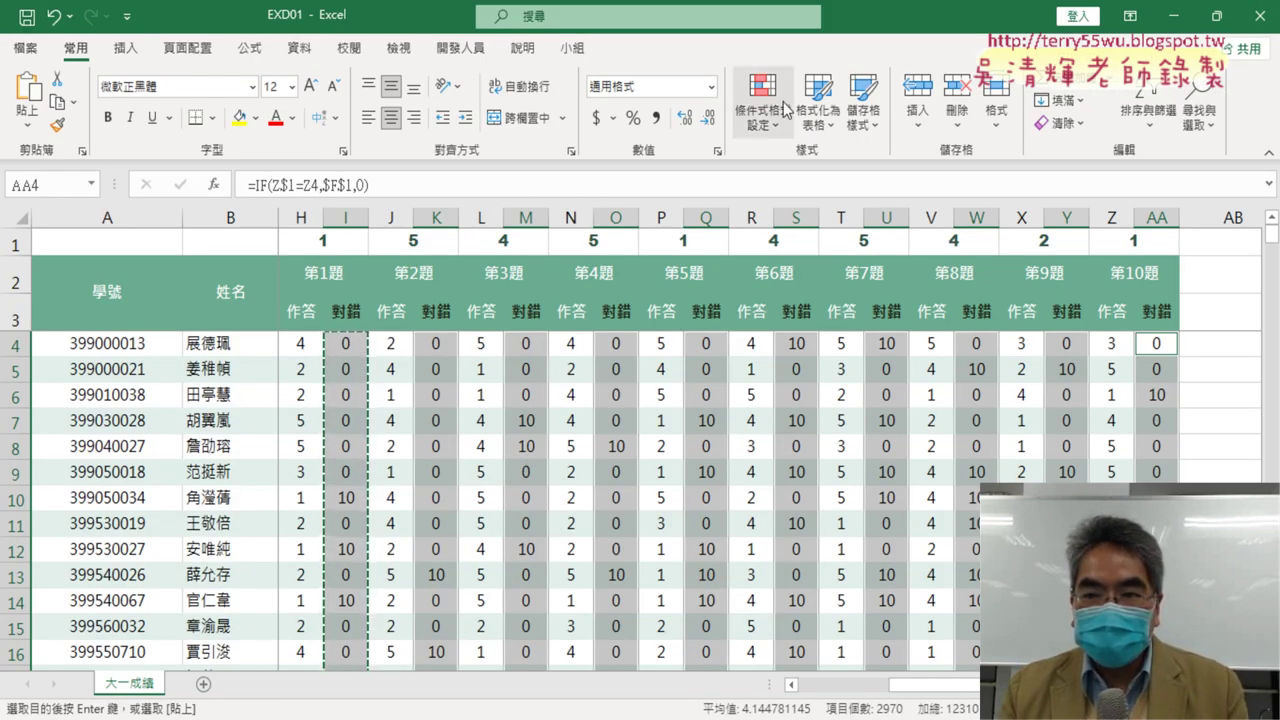
pyautogui.click(778, 127)
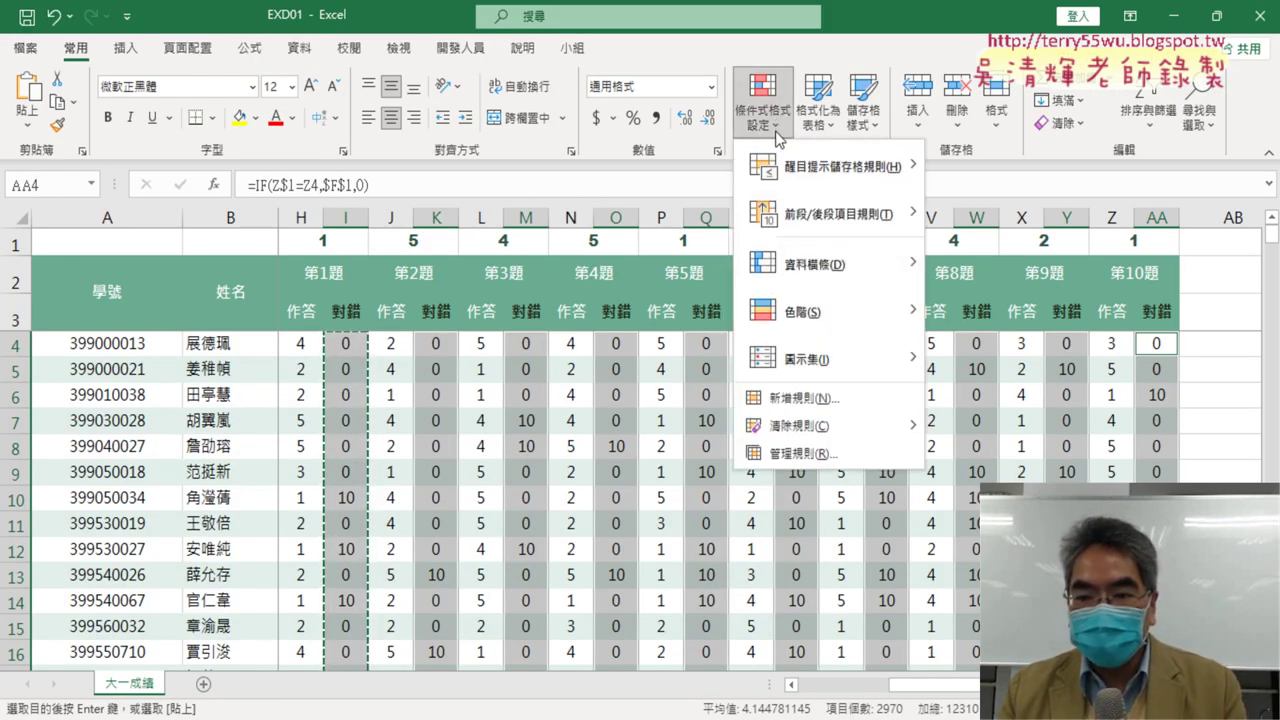
pyautogui.moveTo(793, 357)
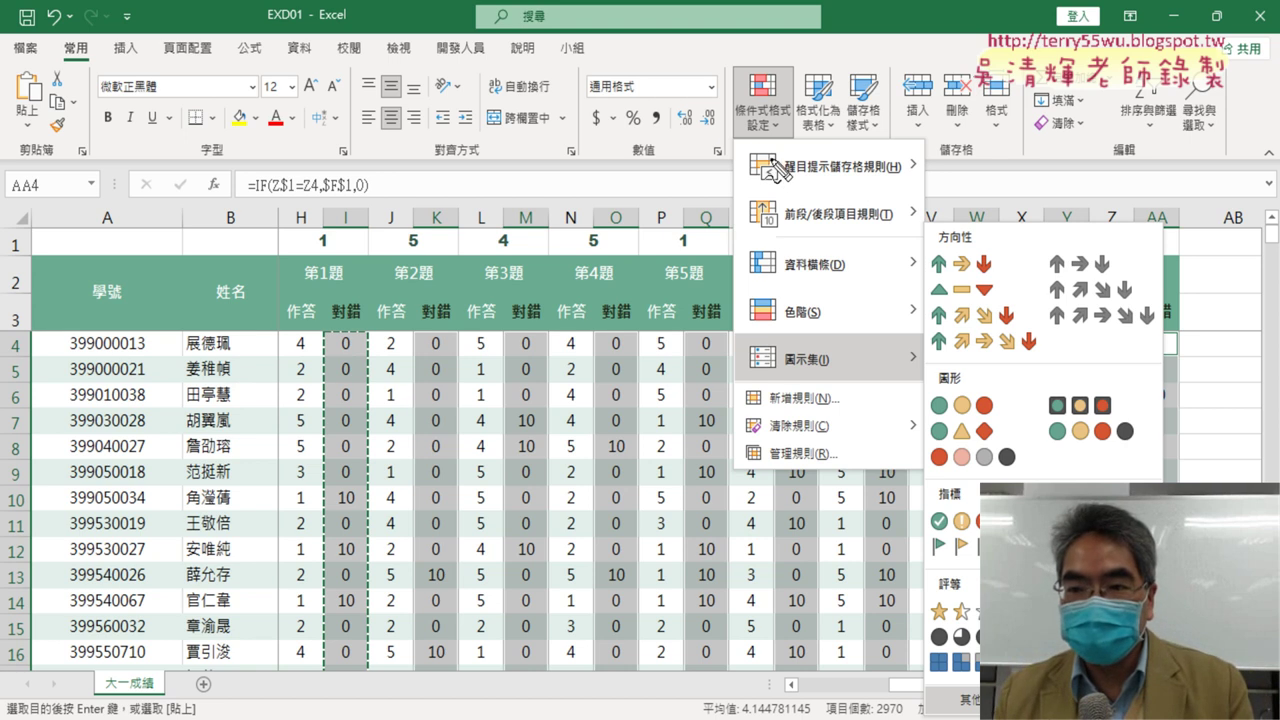
pyautogui.moveTo(788, 150); pyautogui.dragTo(779, 157)
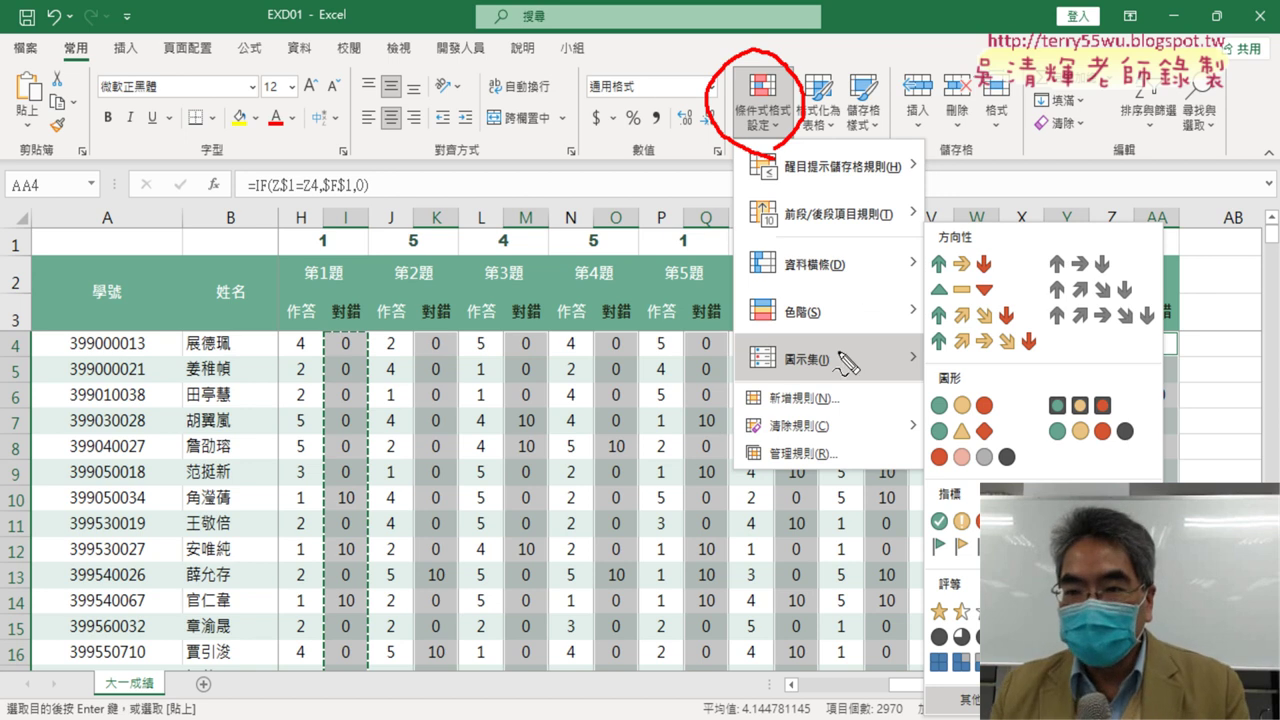
pyautogui.moveTo(848, 380)
pyautogui.mouseDown()
pyautogui.moveTo(758, 360)
pyautogui.moveTo(880, 365)
pyautogui.moveTo(832, 390)
pyautogui.mouseUp()
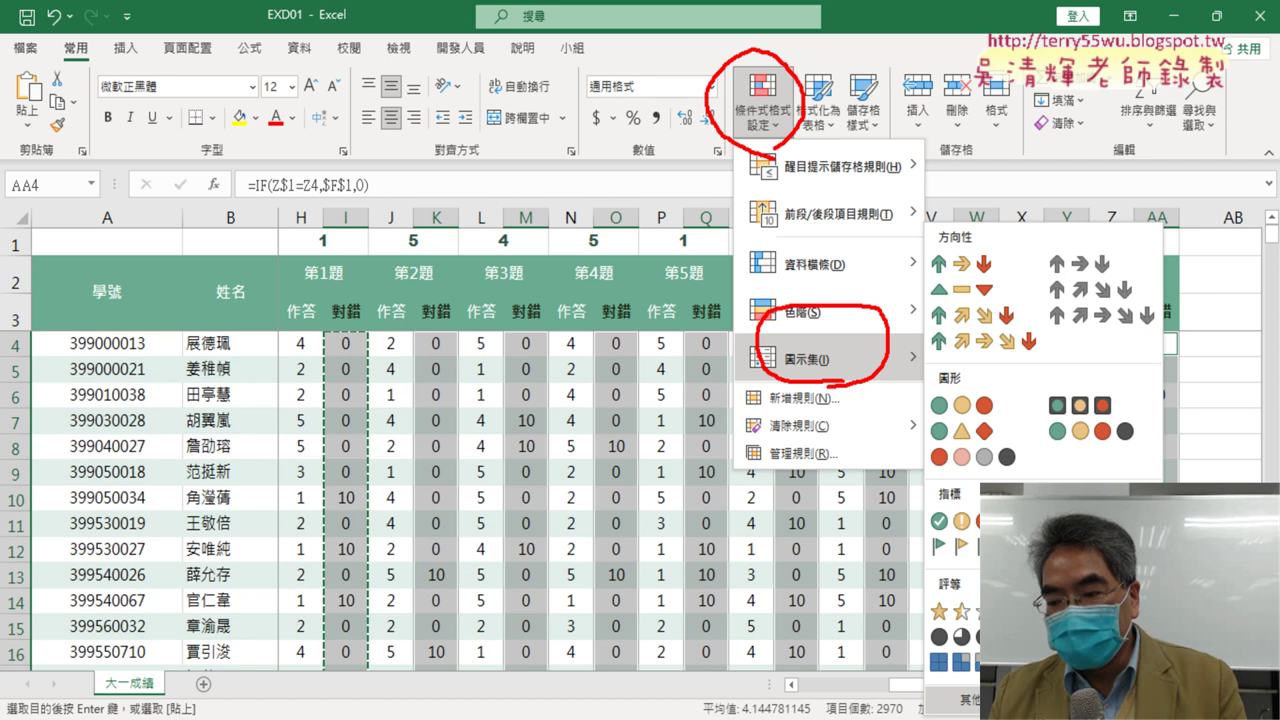
pyautogui.moveTo(976, 708); pyautogui.dragTo(942, 676)
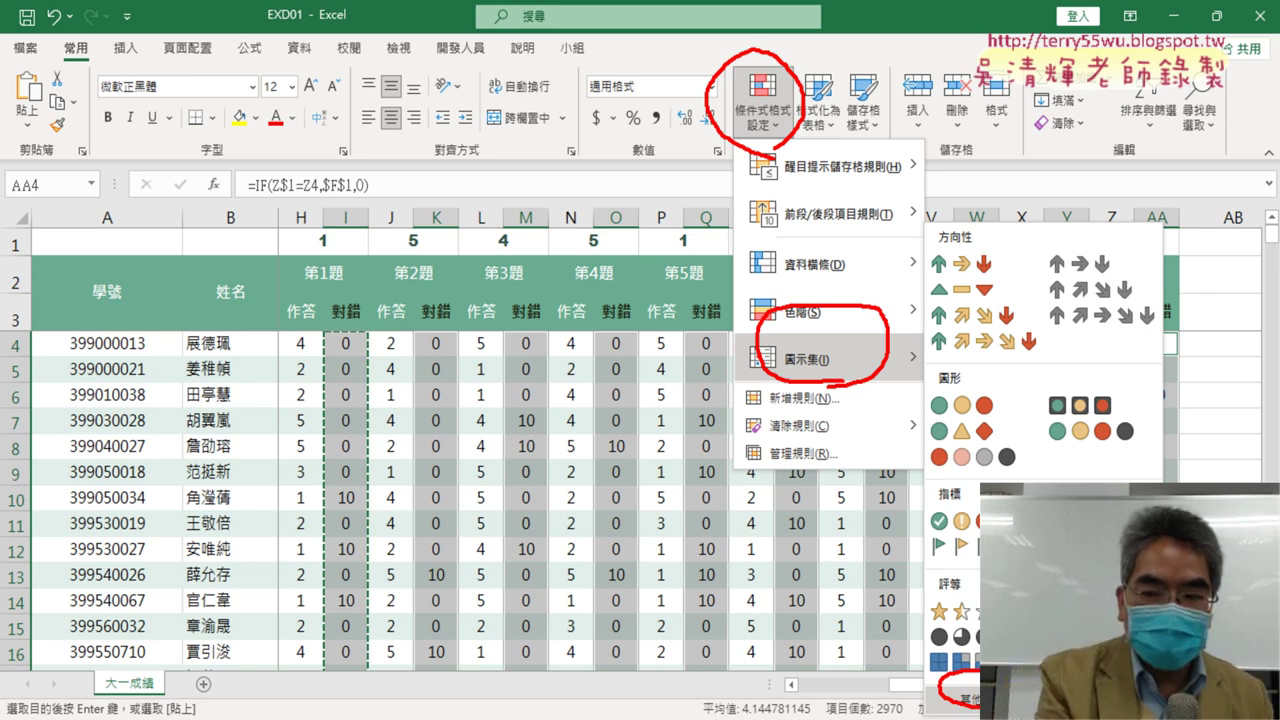
pyautogui.press('Escape')
# Start a new icon-set conditional formatting rule using the ✖ ! ✔ icon style
pyautogui.click(763, 98)
pyautogui.moveTo(800, 425)
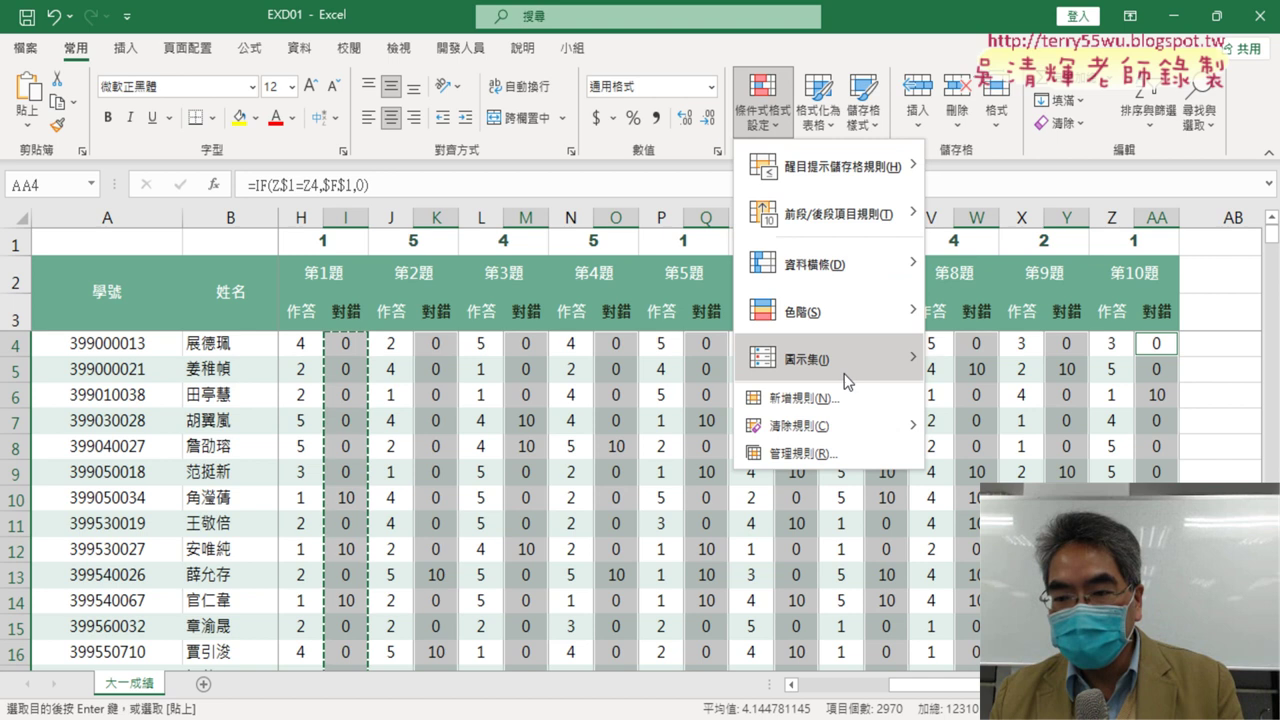
pyautogui.click(968, 699)
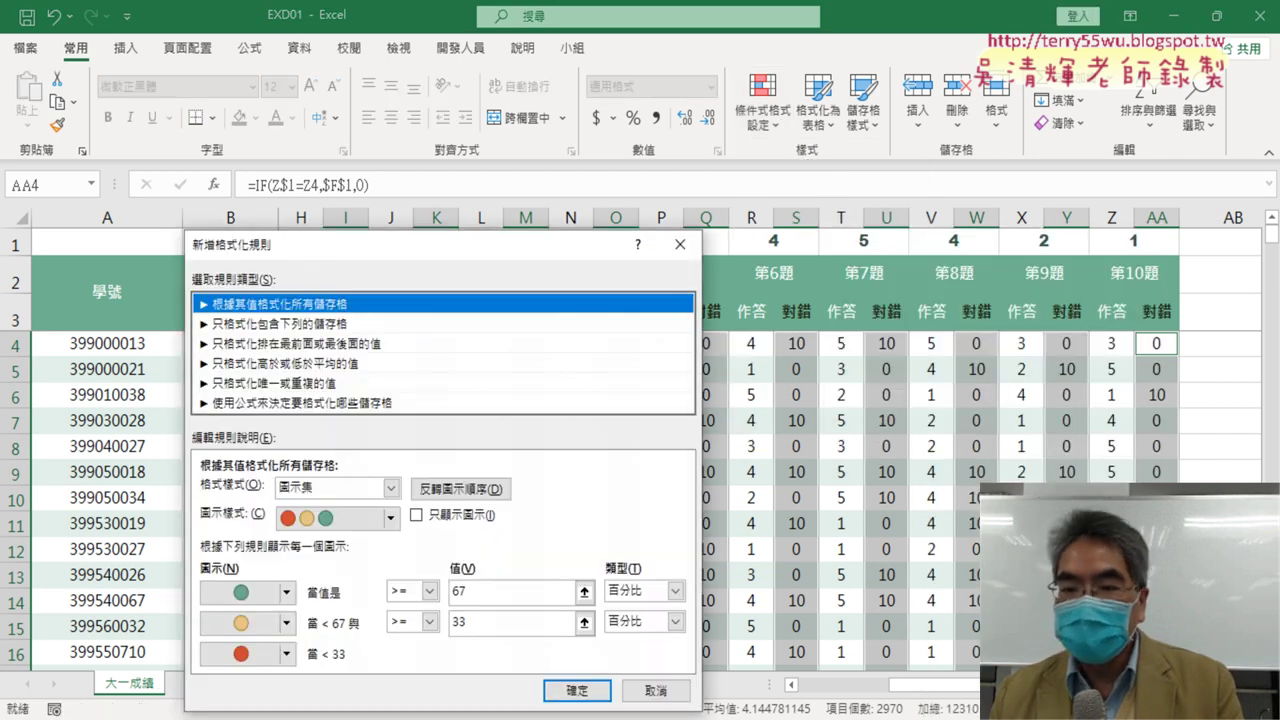
pyautogui.moveTo(480, 252); pyautogui.dragTo(807, 70)
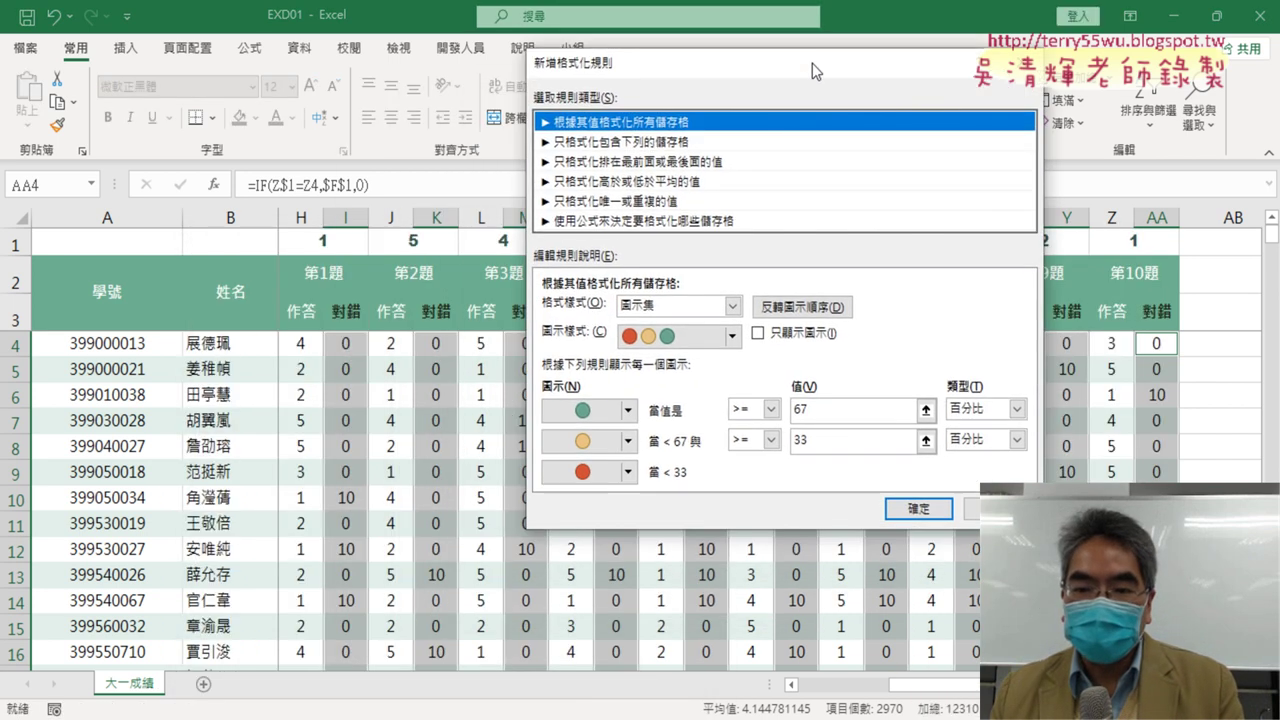
pyautogui.click(732, 336)
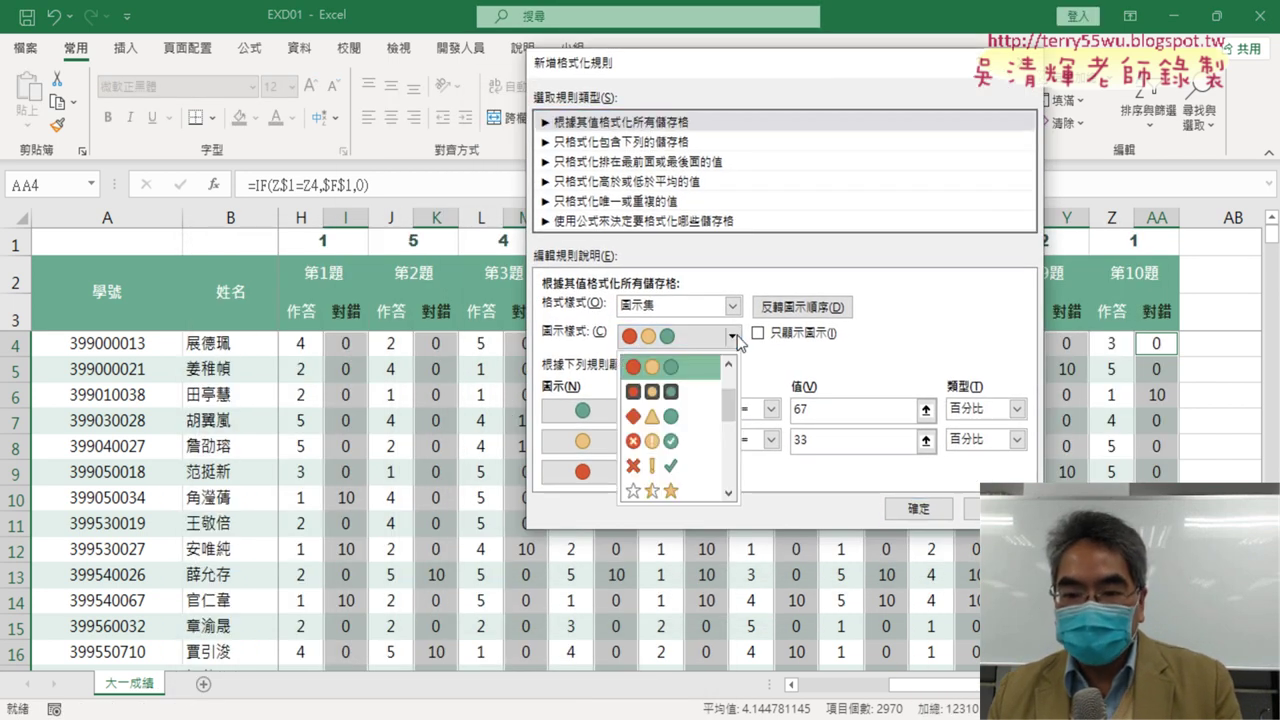
pyautogui.click(668, 472)
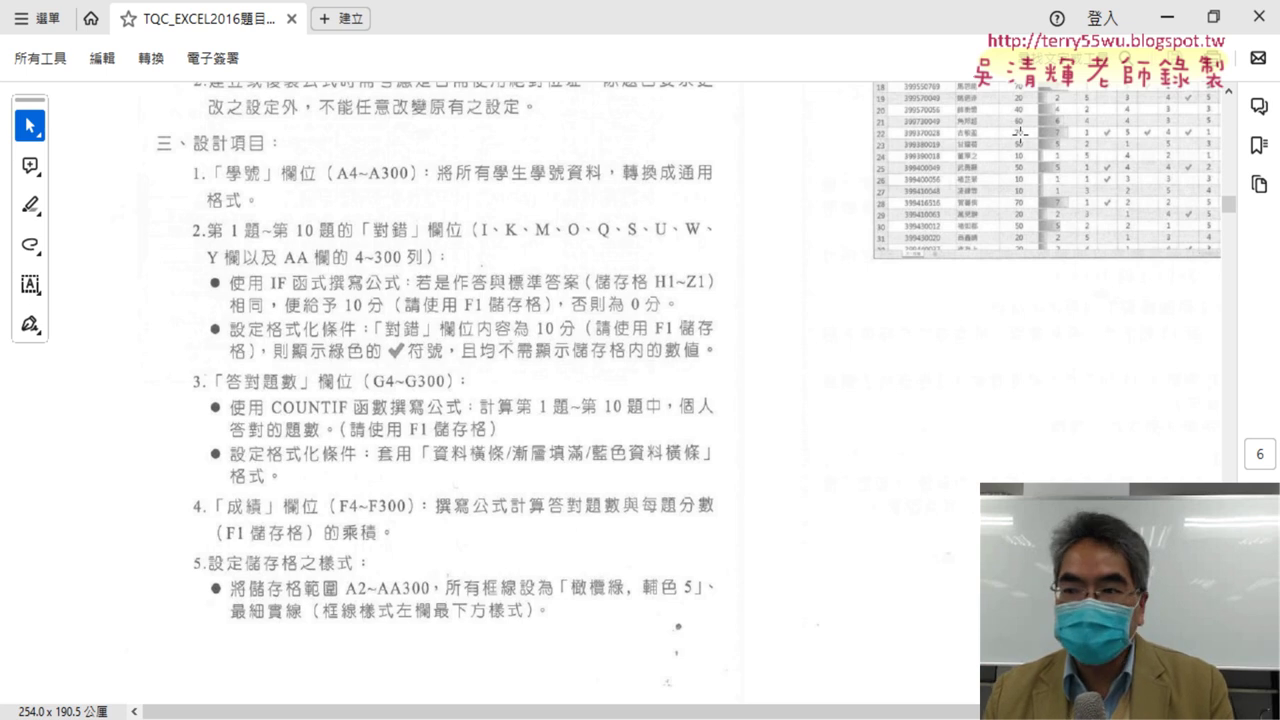
pyautogui.click(1166, 18)
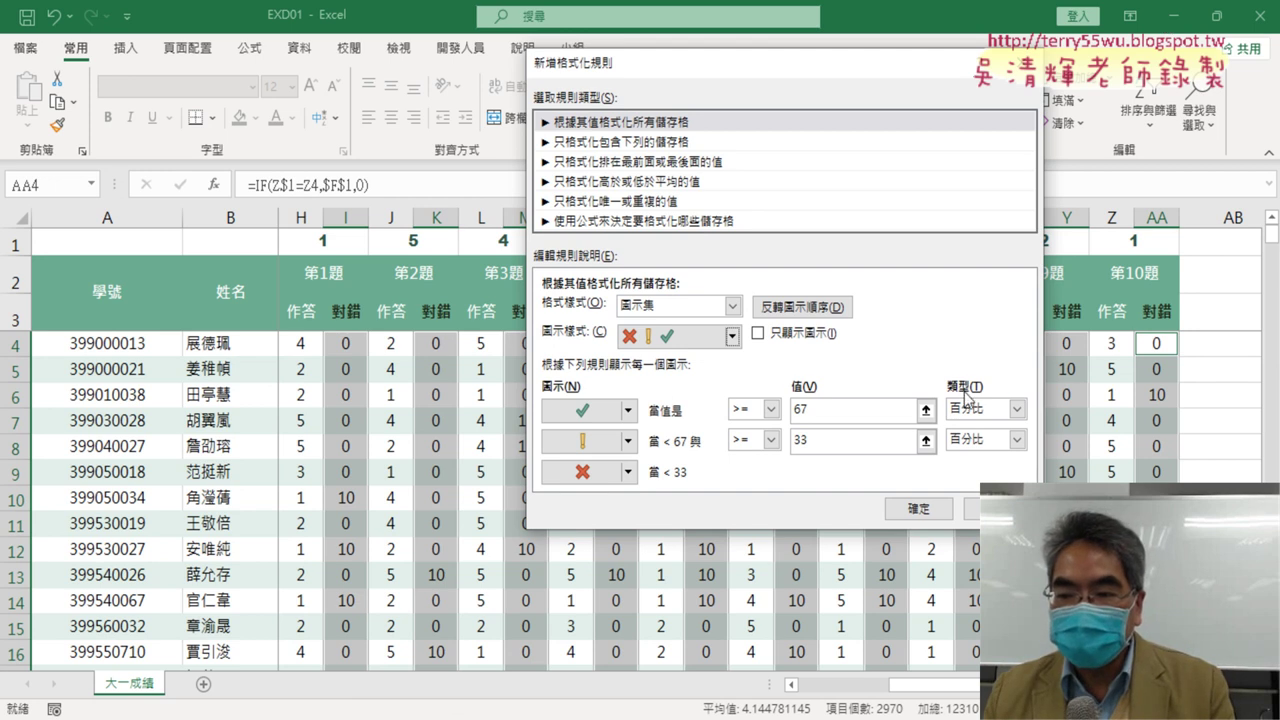
# Set the green check icon's threshold to >= 10 with type Number
pyautogui.click(995, 411)
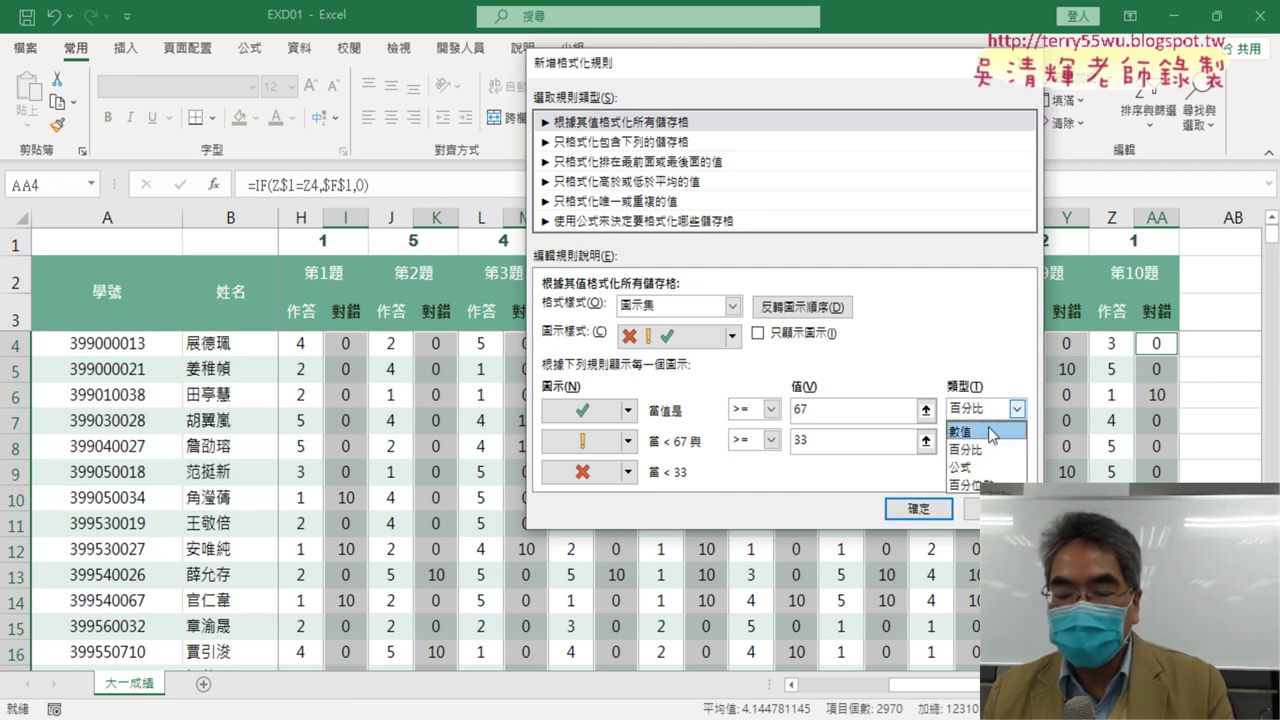
pyautogui.click(990, 432)
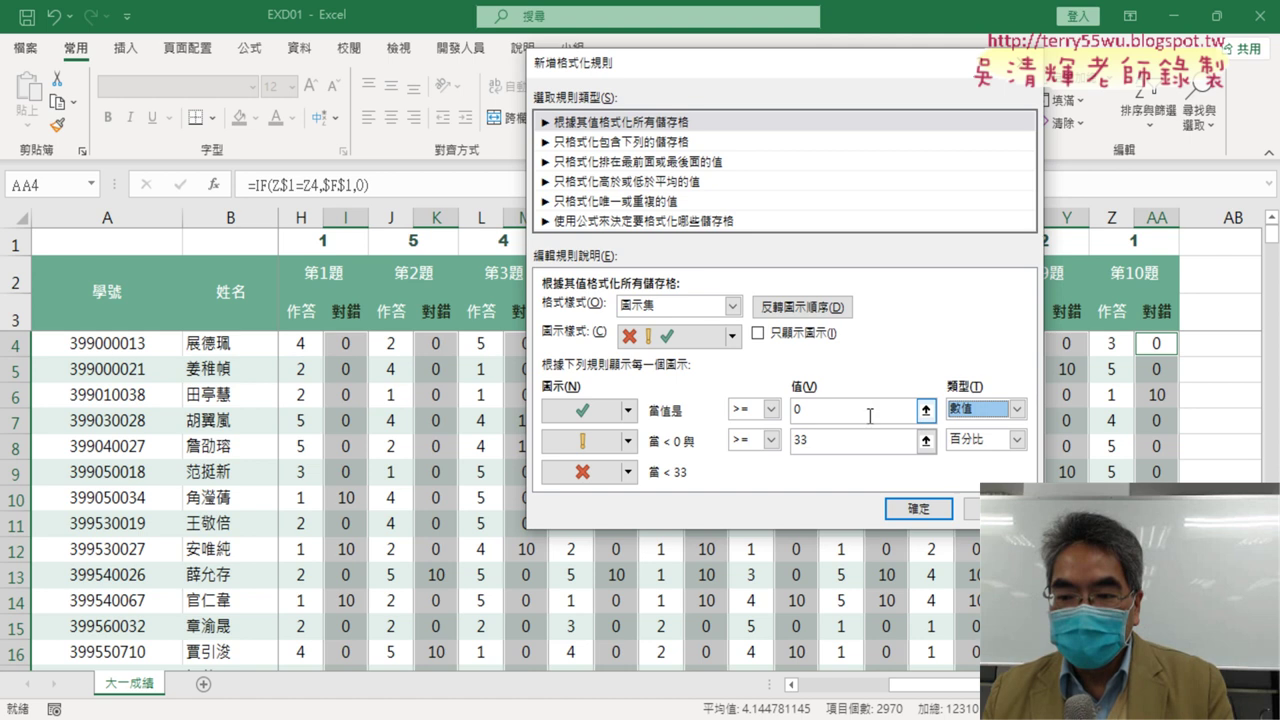
pyautogui.doubleClick(817, 409)
pyautogui.write('1')
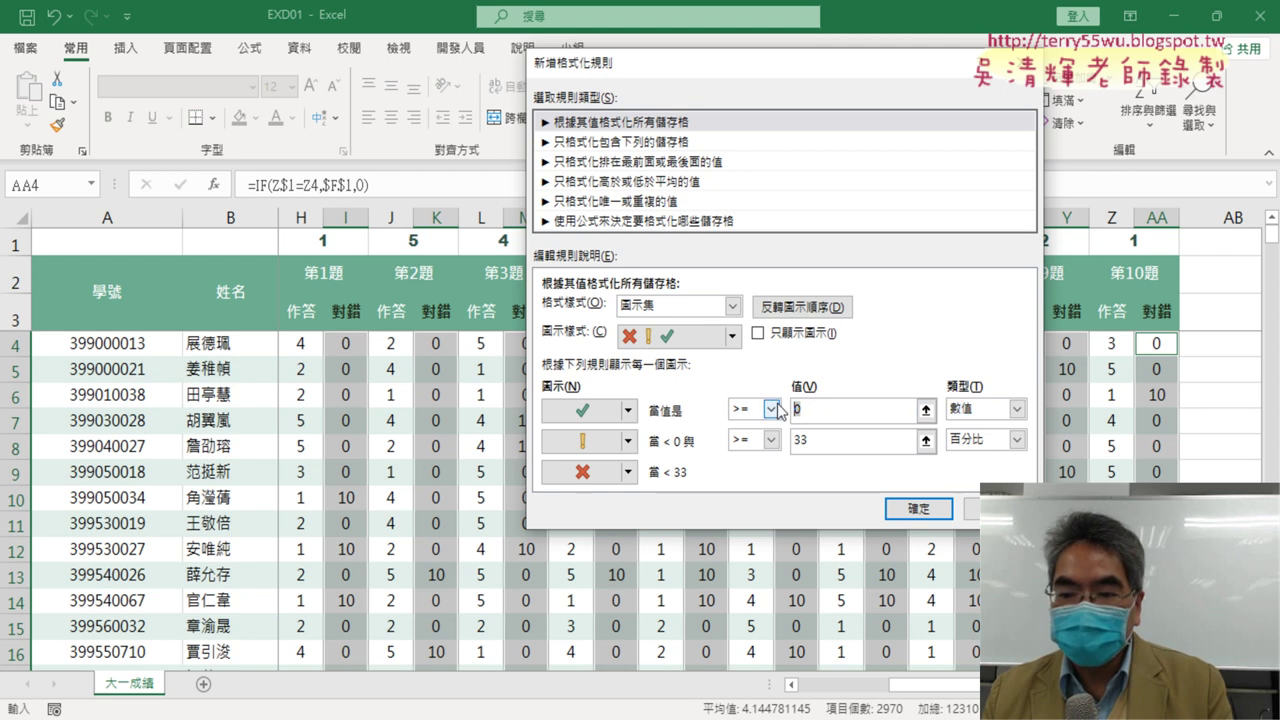
pyautogui.write('0')
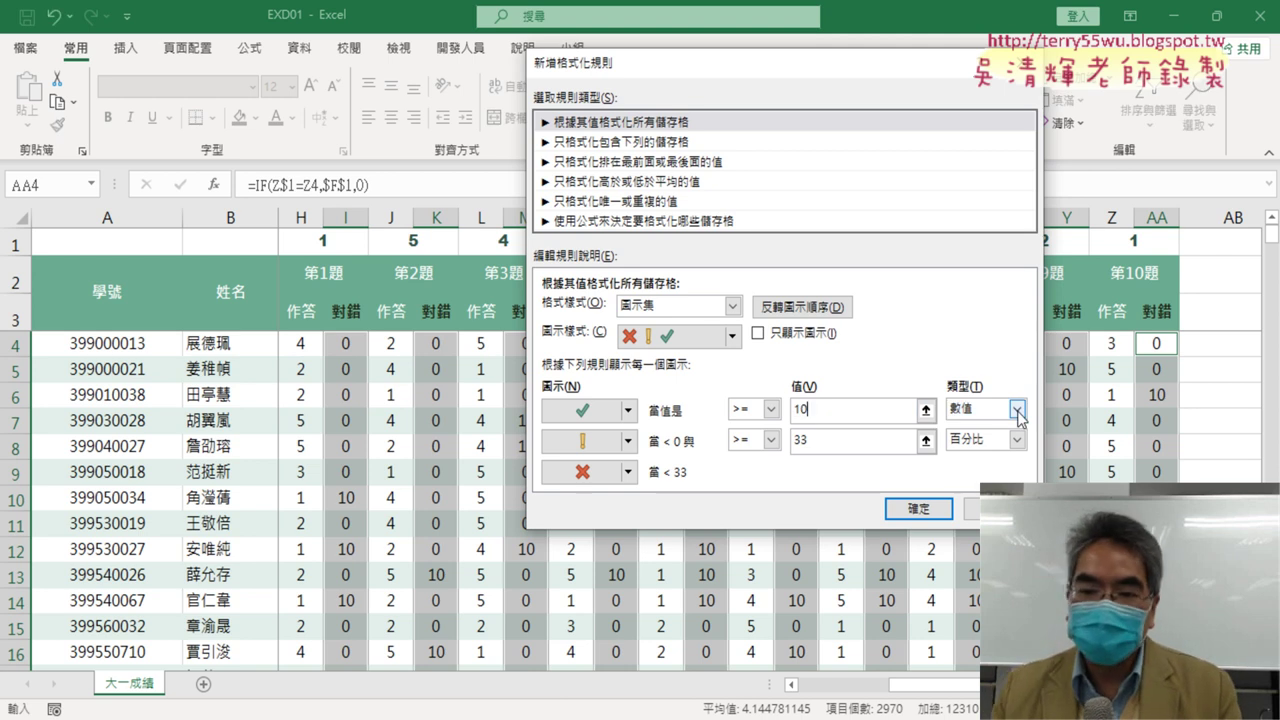
pyautogui.click(771, 410)
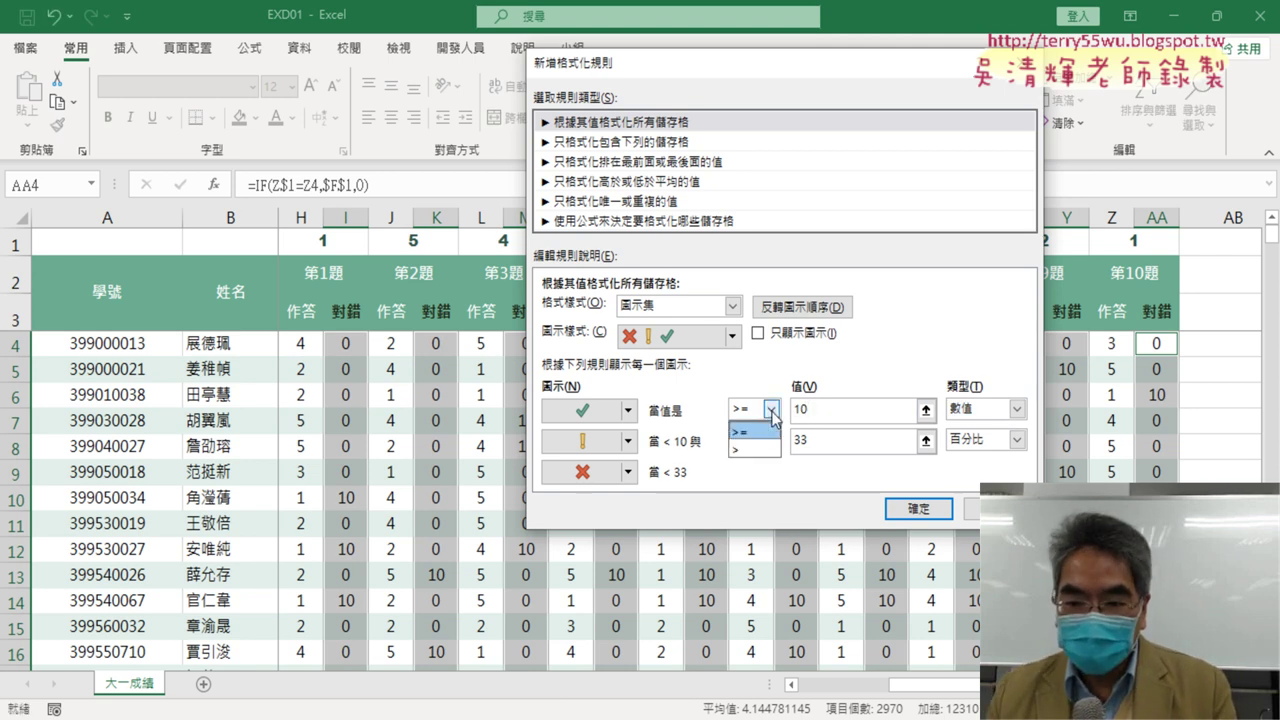
pyautogui.click(771, 410)
pyautogui.click(755, 412)
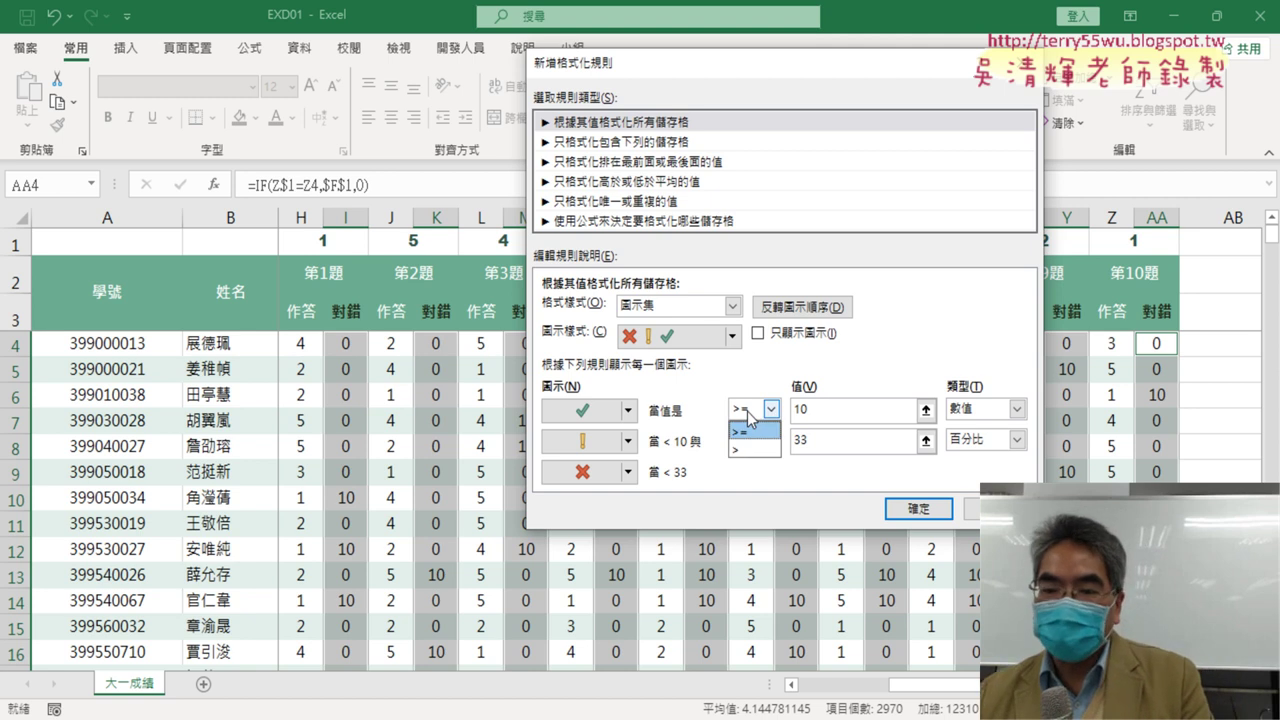
pyautogui.click(748, 412)
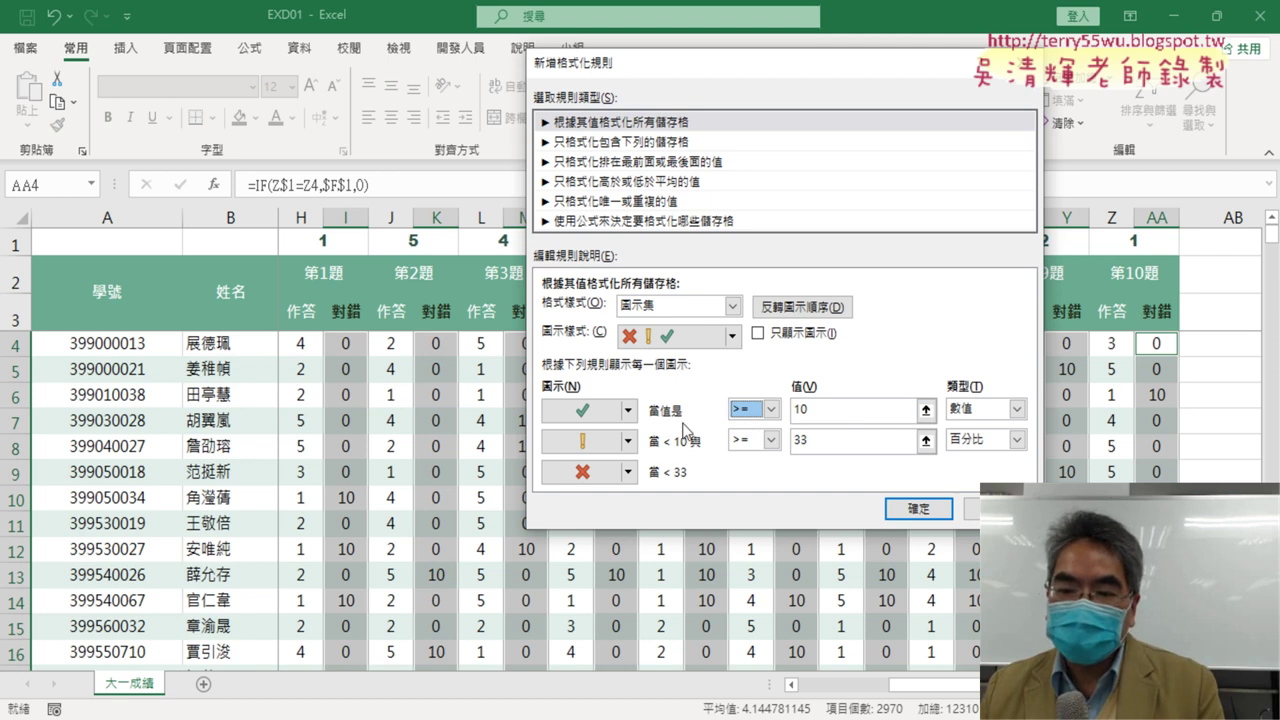
# Set both the middle and lowest icon tiers to No Cell Icon
pyautogui.click(628, 441)
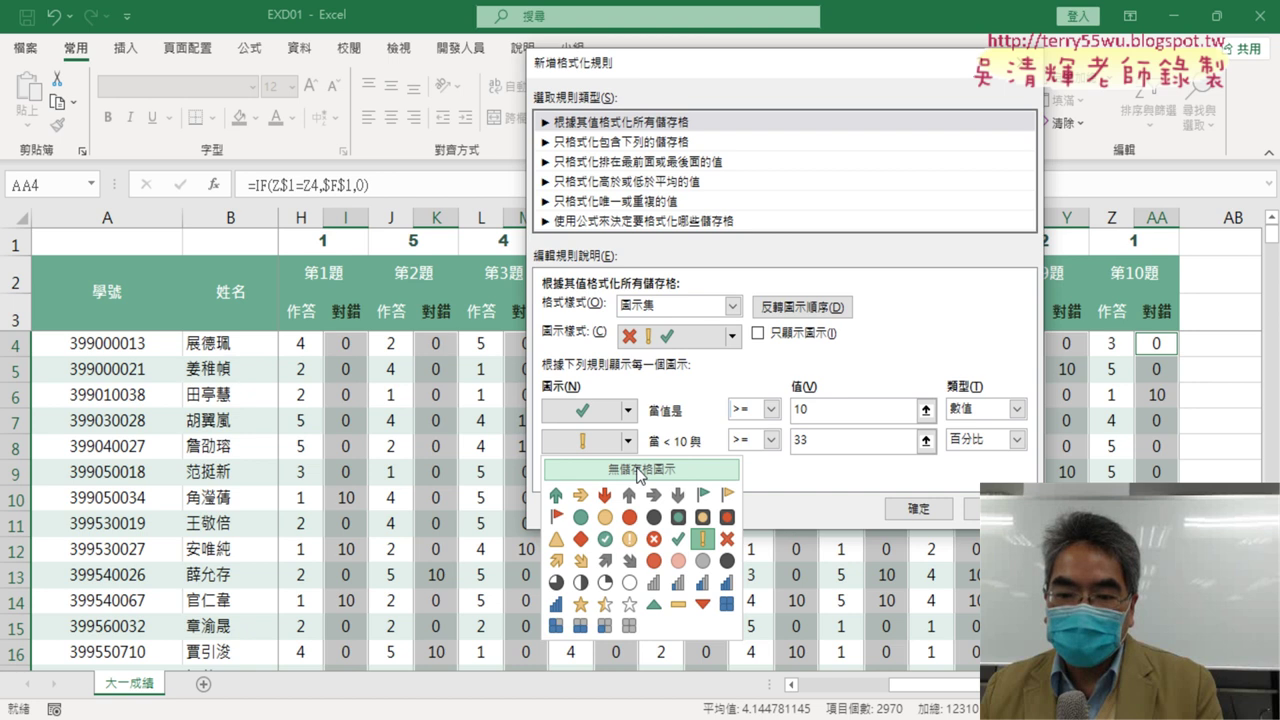
pyautogui.click(640, 470)
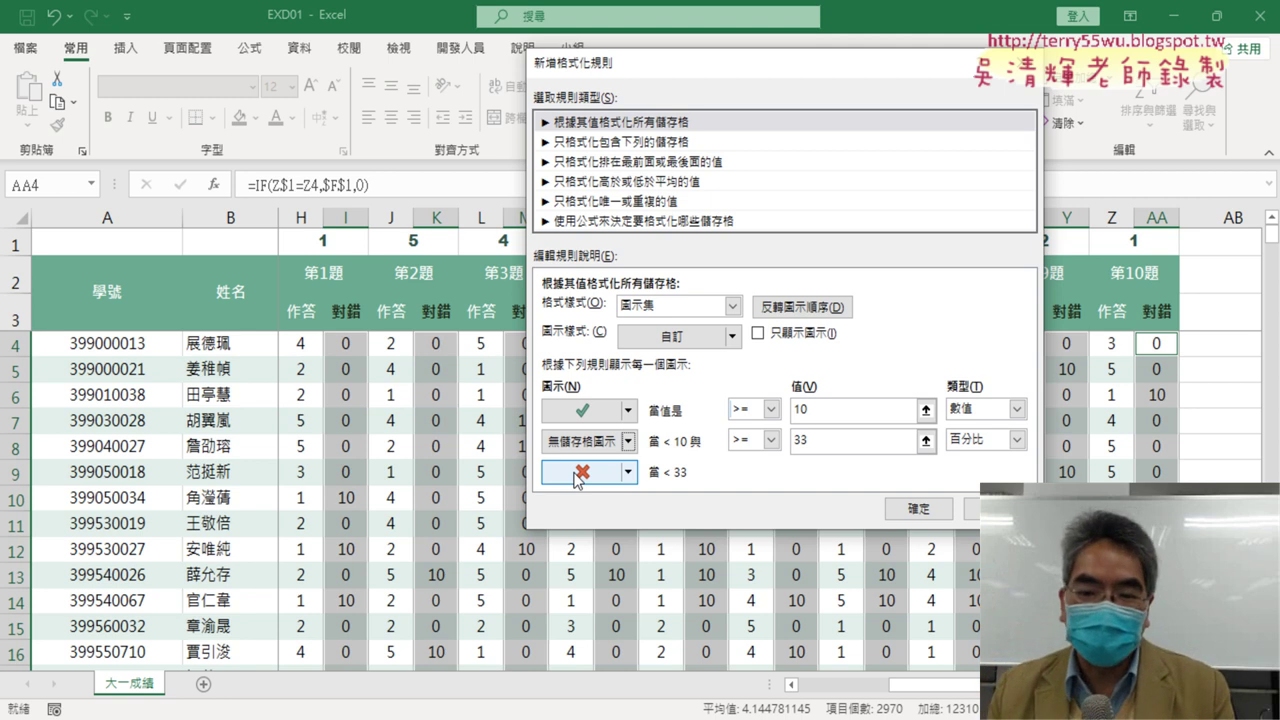
pyautogui.click(577, 475)
pyautogui.click(577, 475)
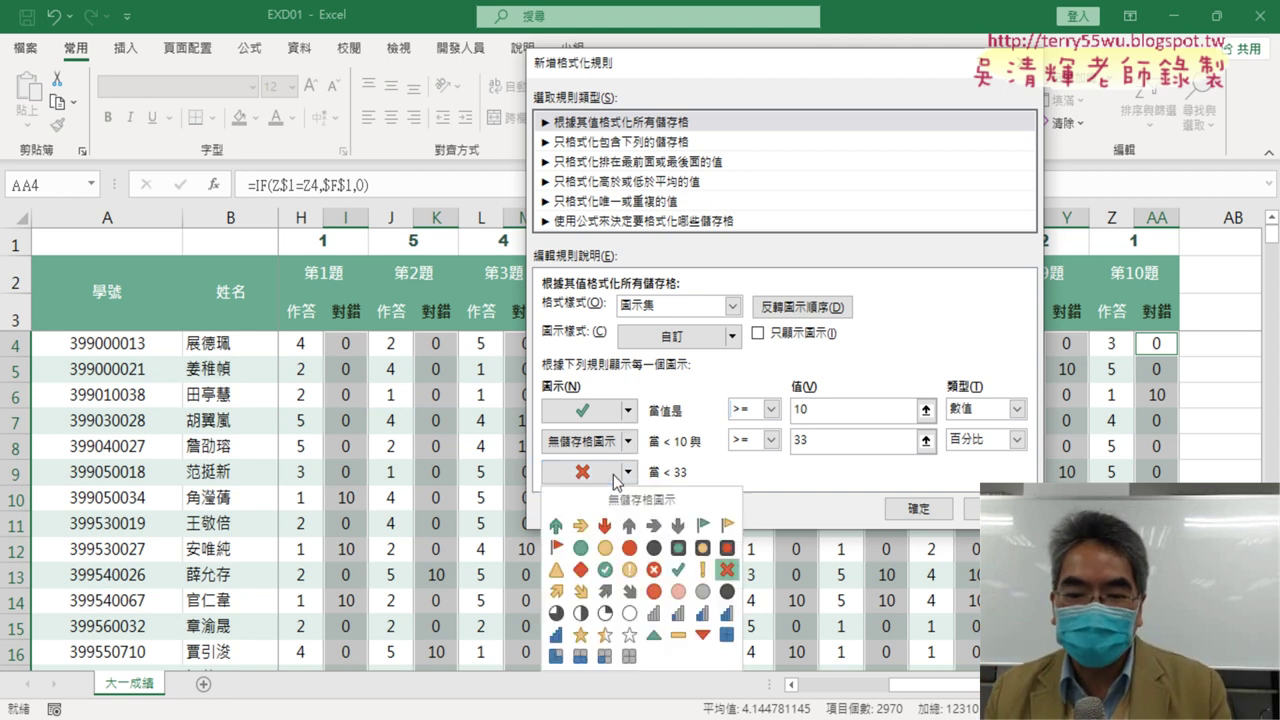
pyautogui.click(590, 500)
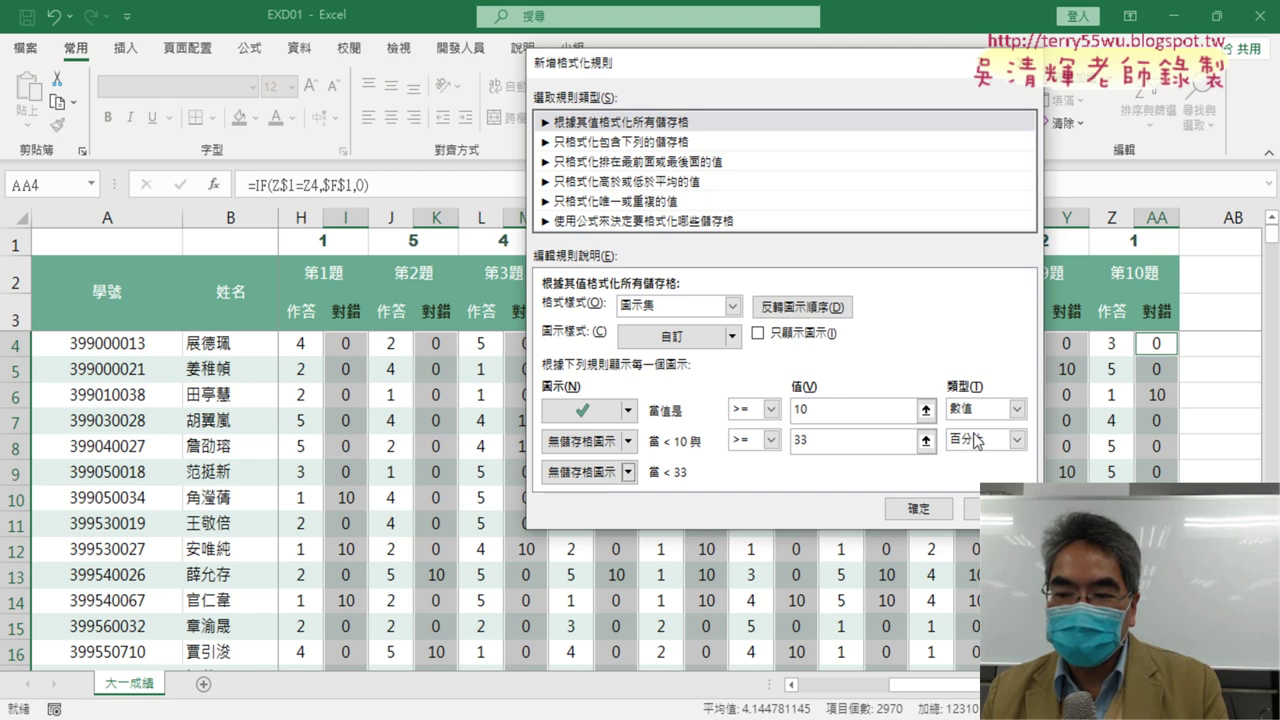
# Dismiss the overlap warning, make the middle threshold a Number of 0, and apply the rule
pyautogui.click(922, 512)
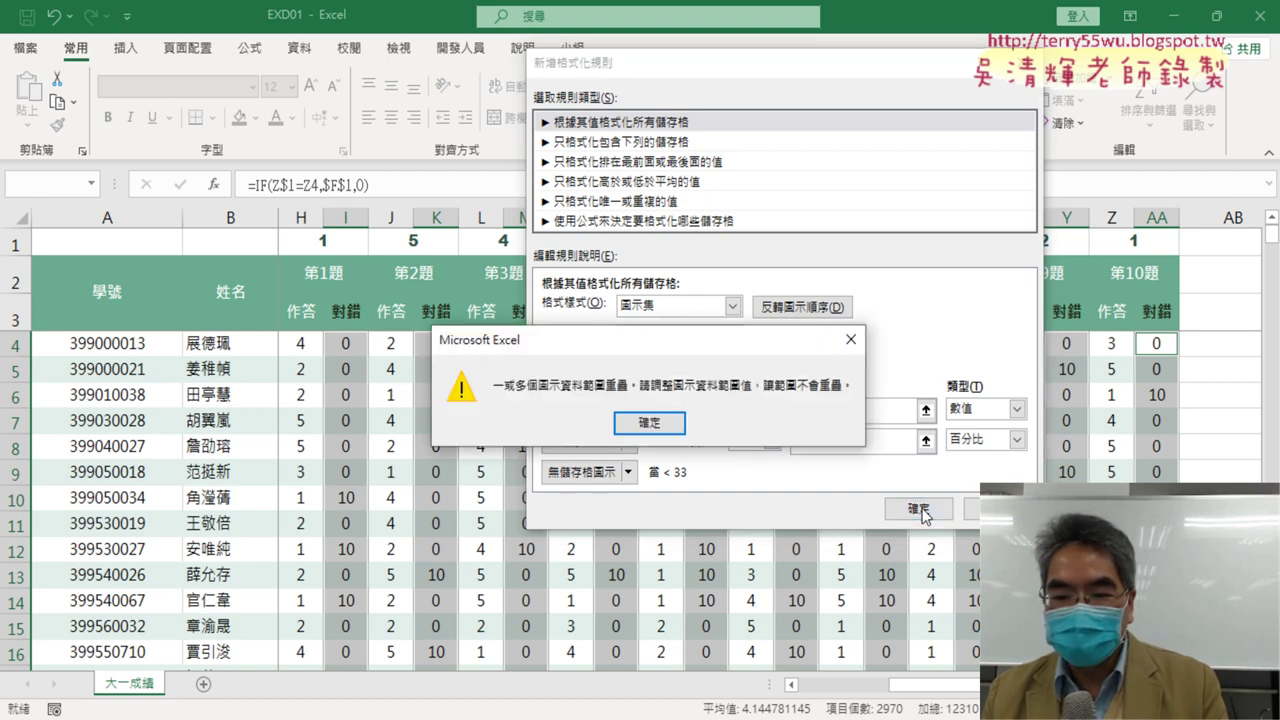
pyautogui.click(676, 428)
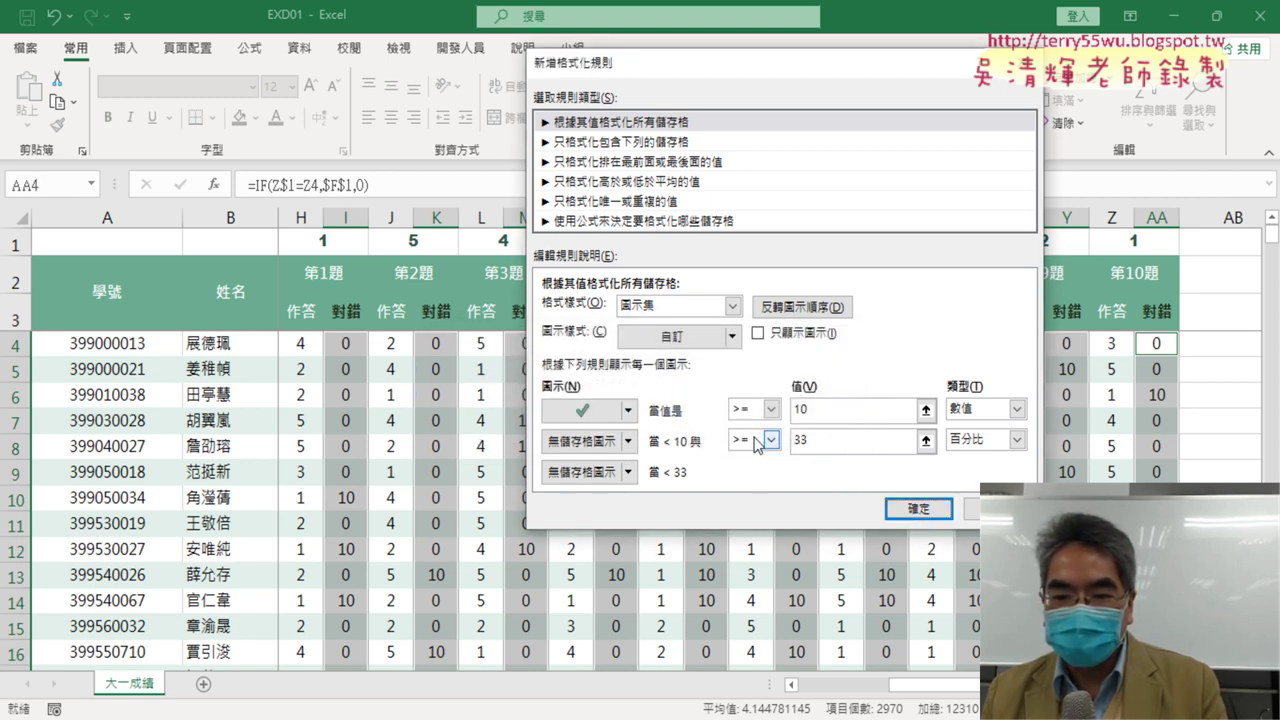
pyautogui.click(976, 445)
pyautogui.click(980, 466)
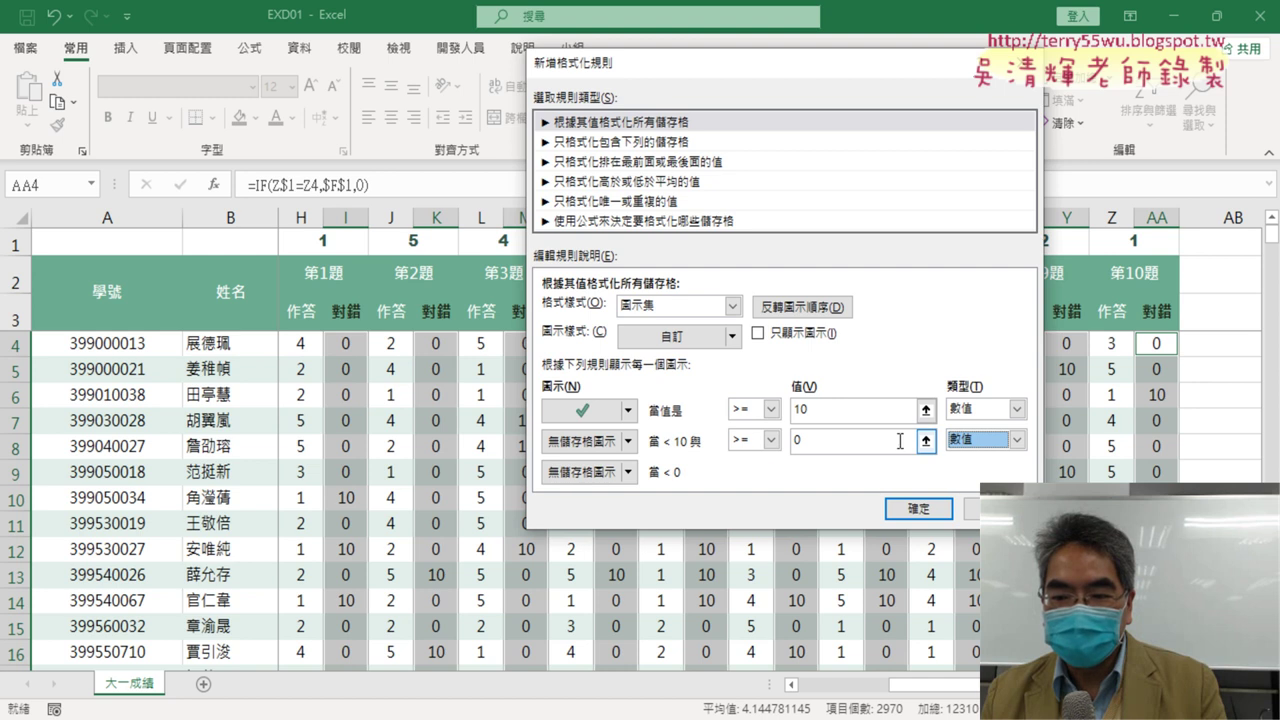
pyautogui.click(806, 442)
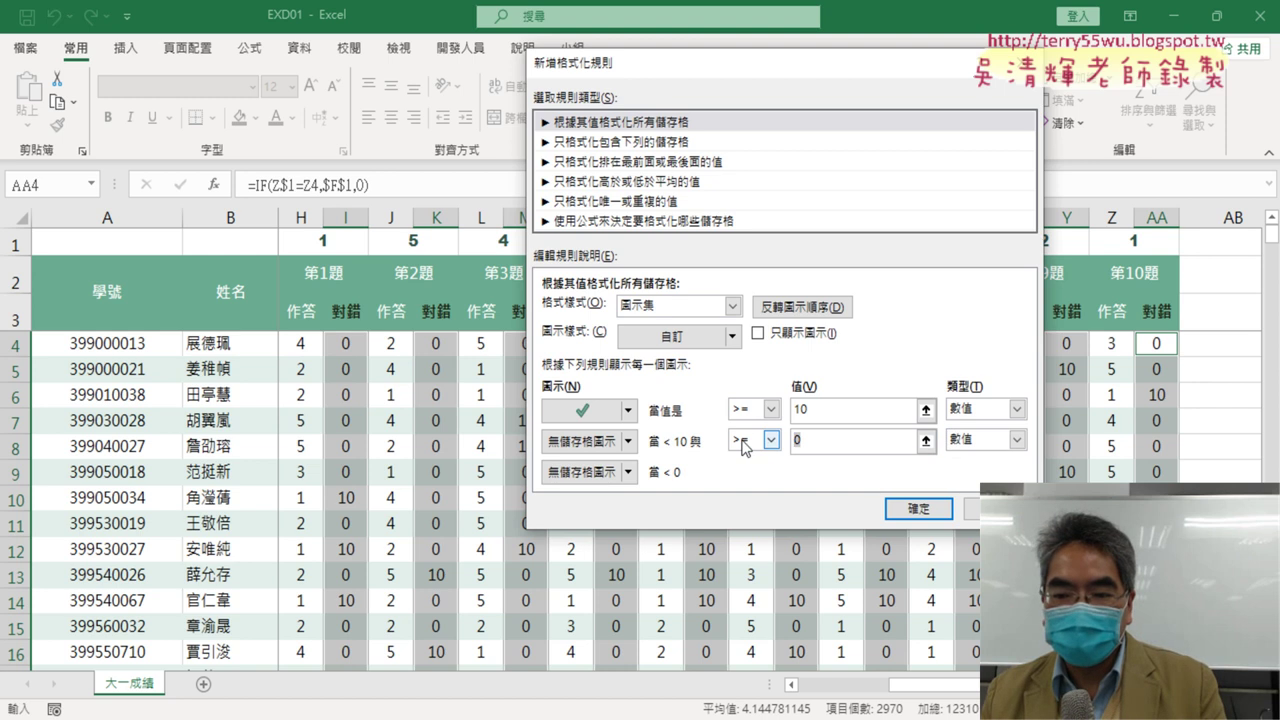
pyautogui.click(926, 510)
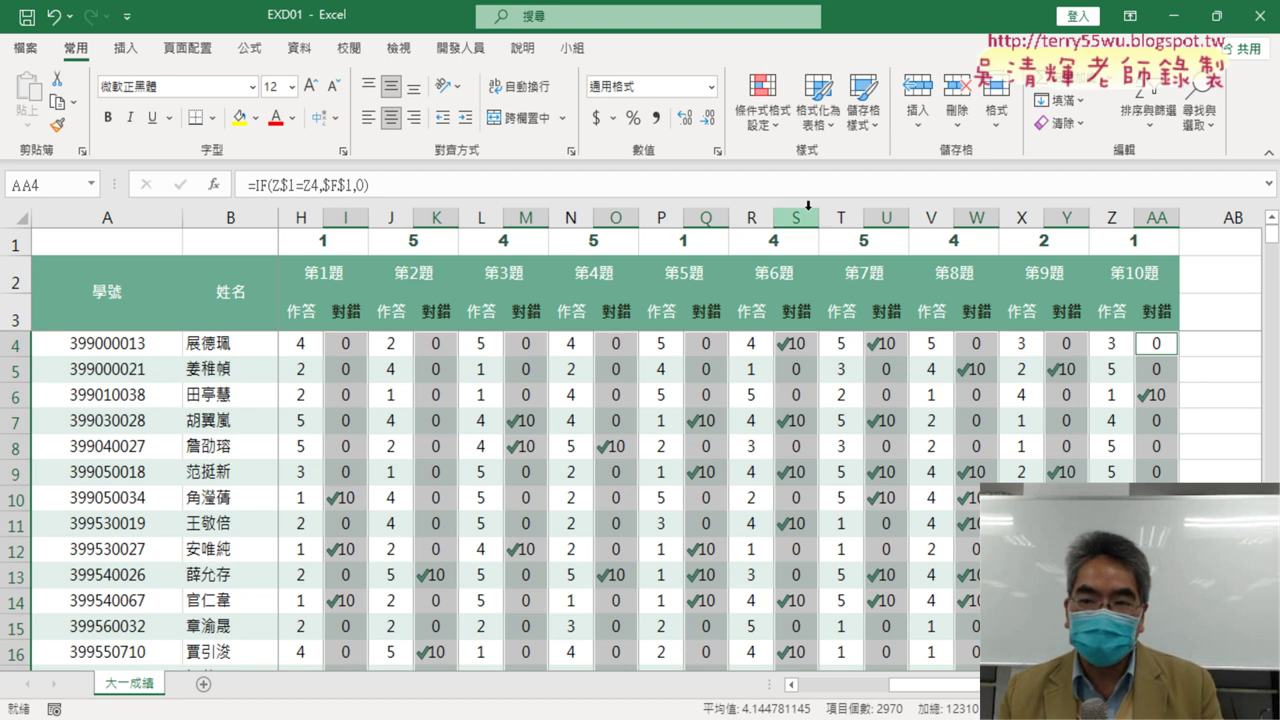
# Look over the alternating-row shading rule in the Rules Manager and close it
pyautogui.click(763, 100)
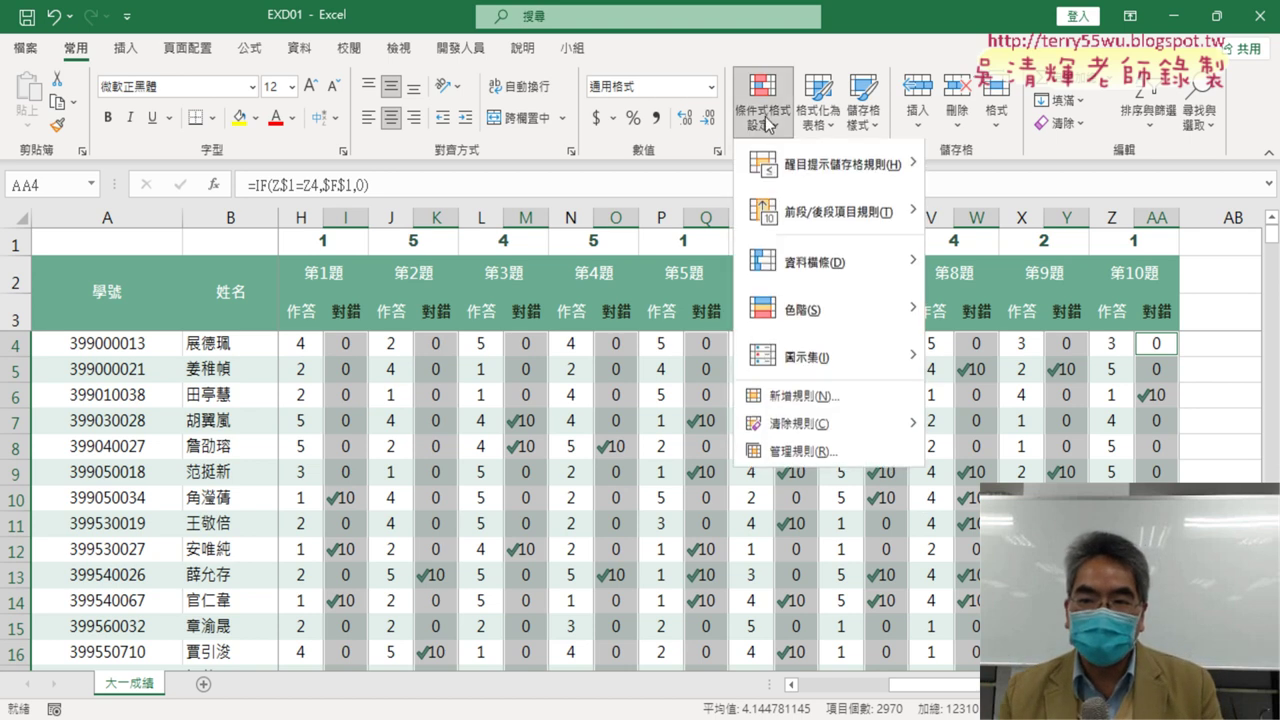
pyautogui.click(808, 455)
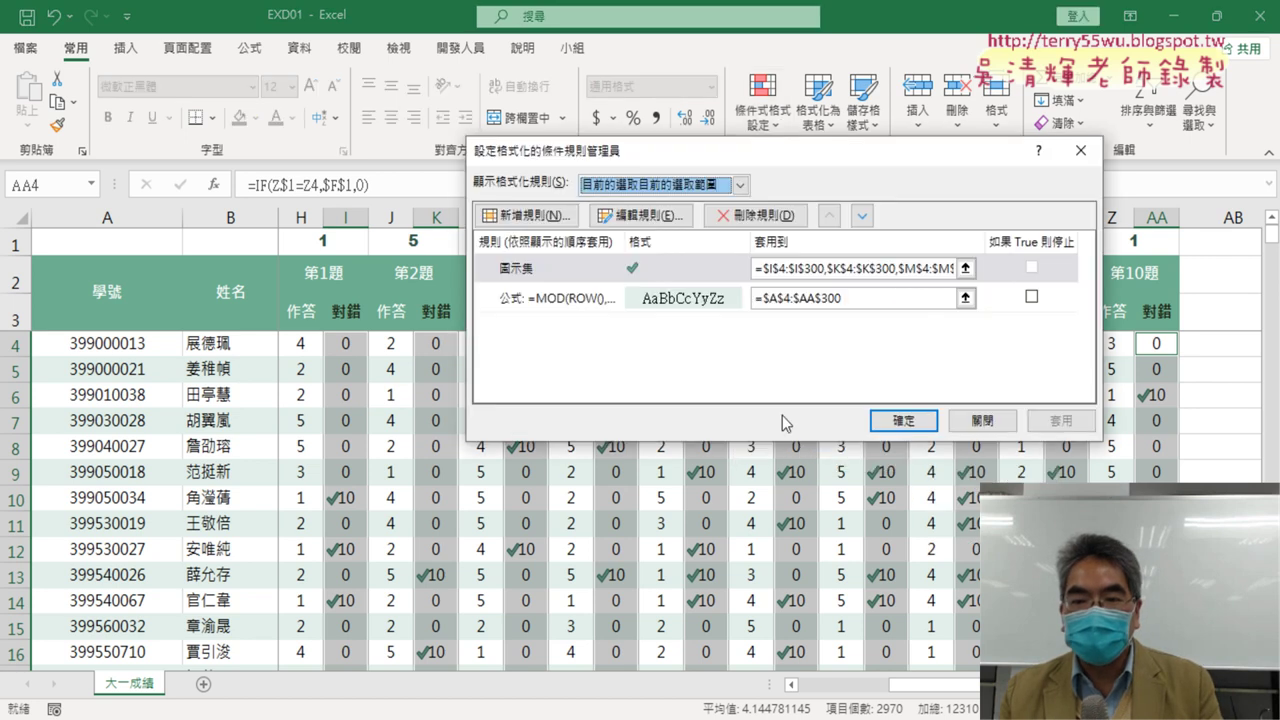
pyautogui.click(563, 300)
pyautogui.click(650, 215)
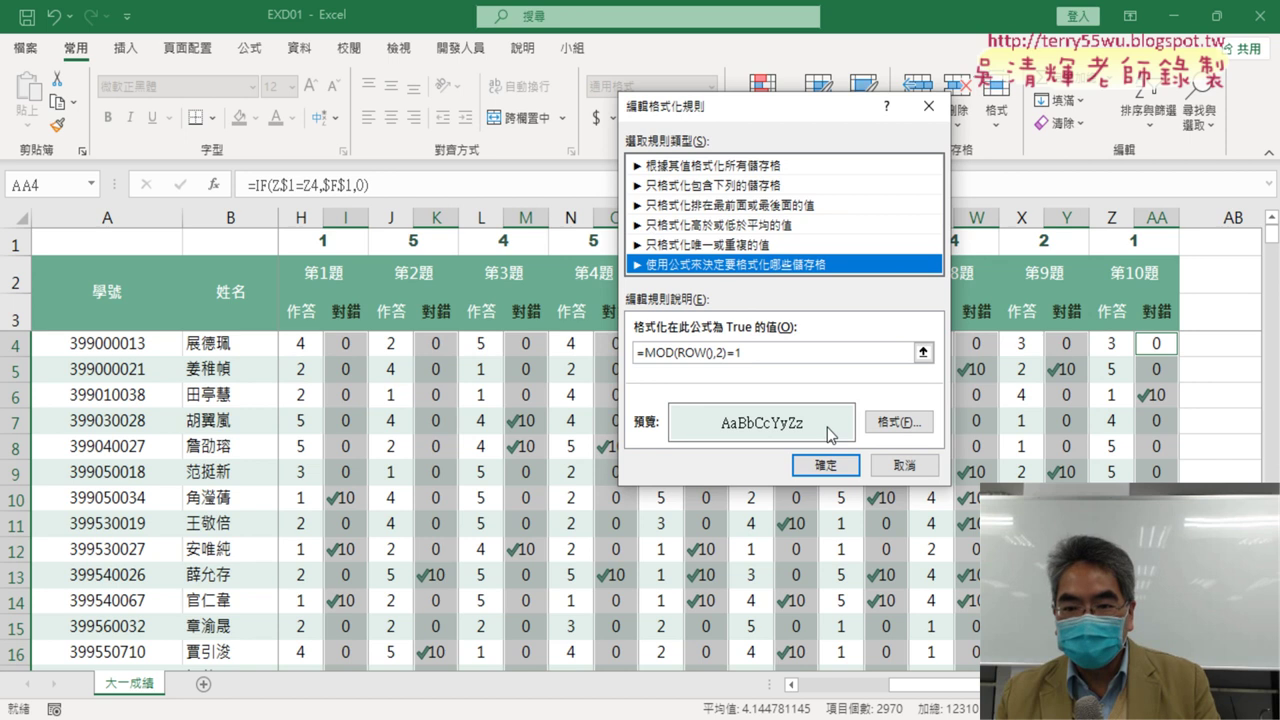
pyautogui.click(904, 465)
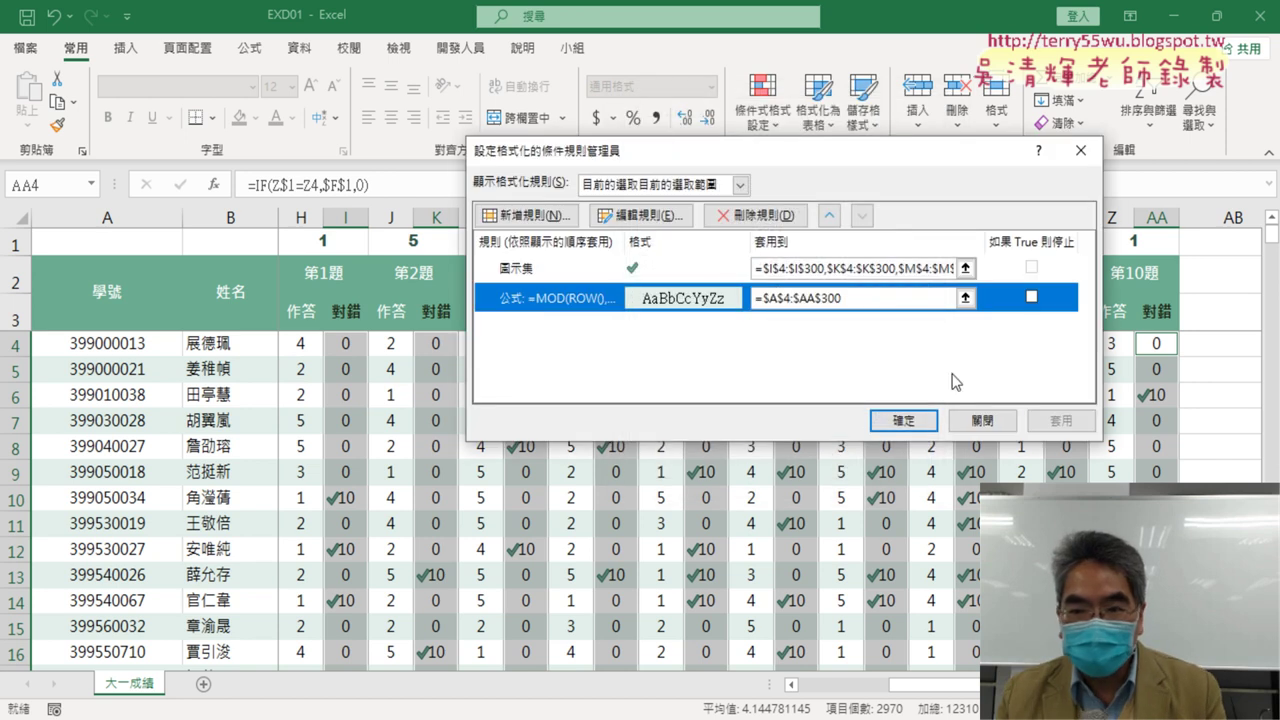
pyautogui.click(982, 420)
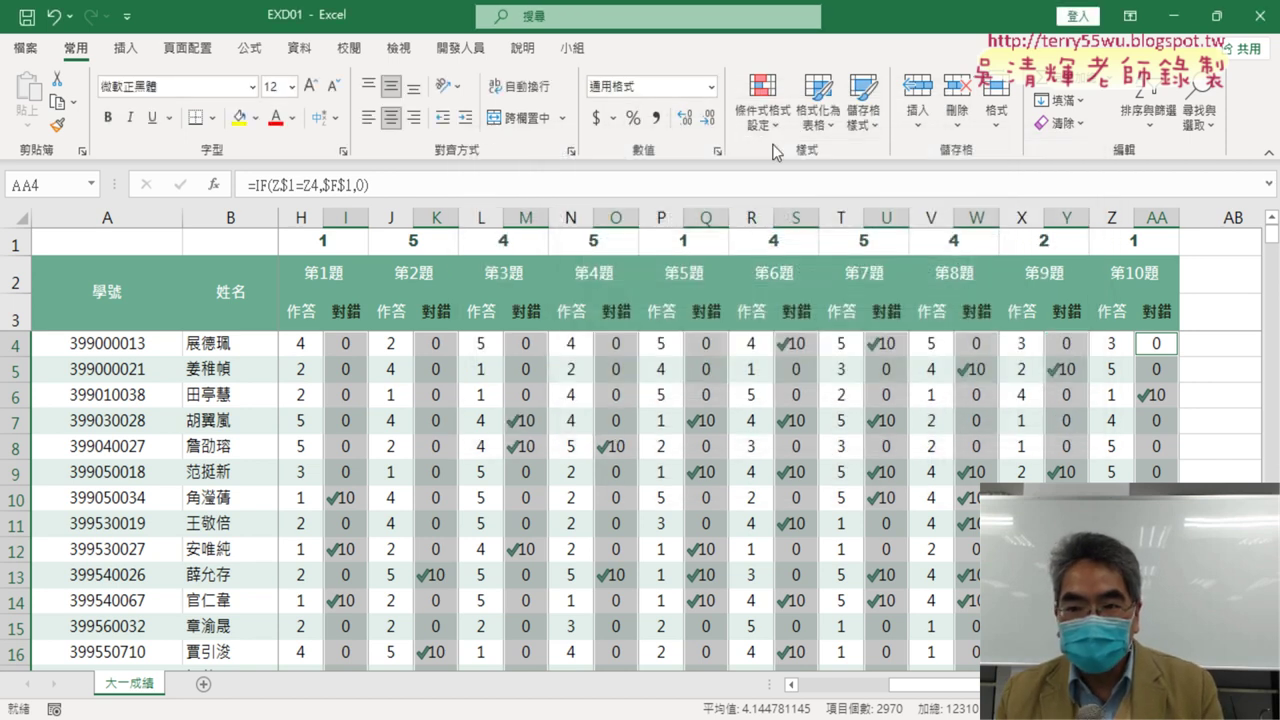
# Reopen the Rules Manager and edit the checkmark icon-set rule
pyautogui.click(766, 118)
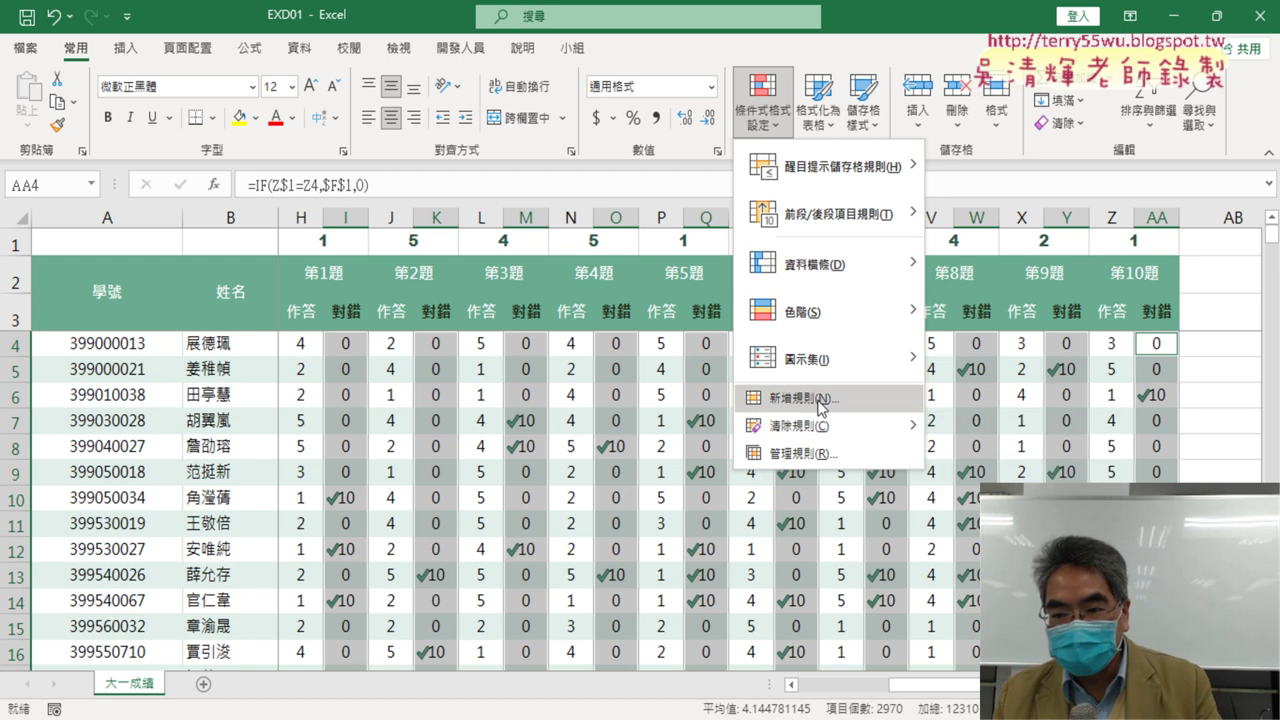
pyautogui.click(818, 452)
pyautogui.click(640, 274)
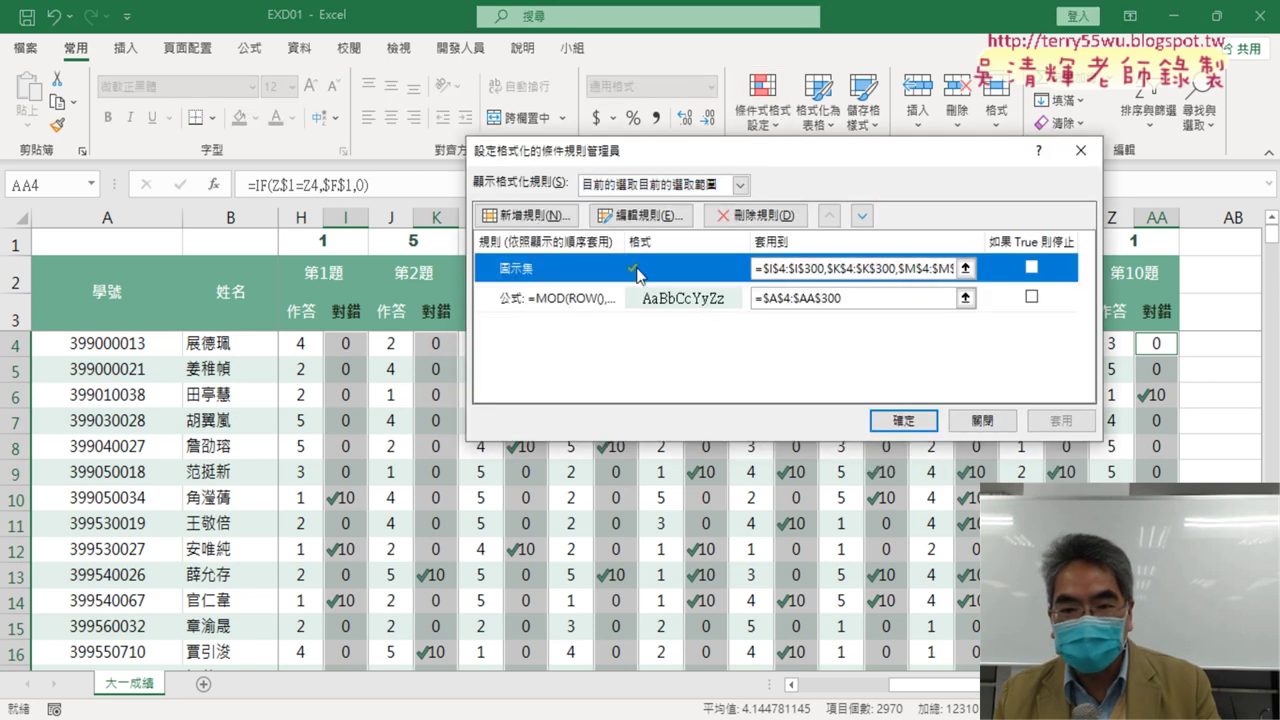
pyautogui.click(640, 300)
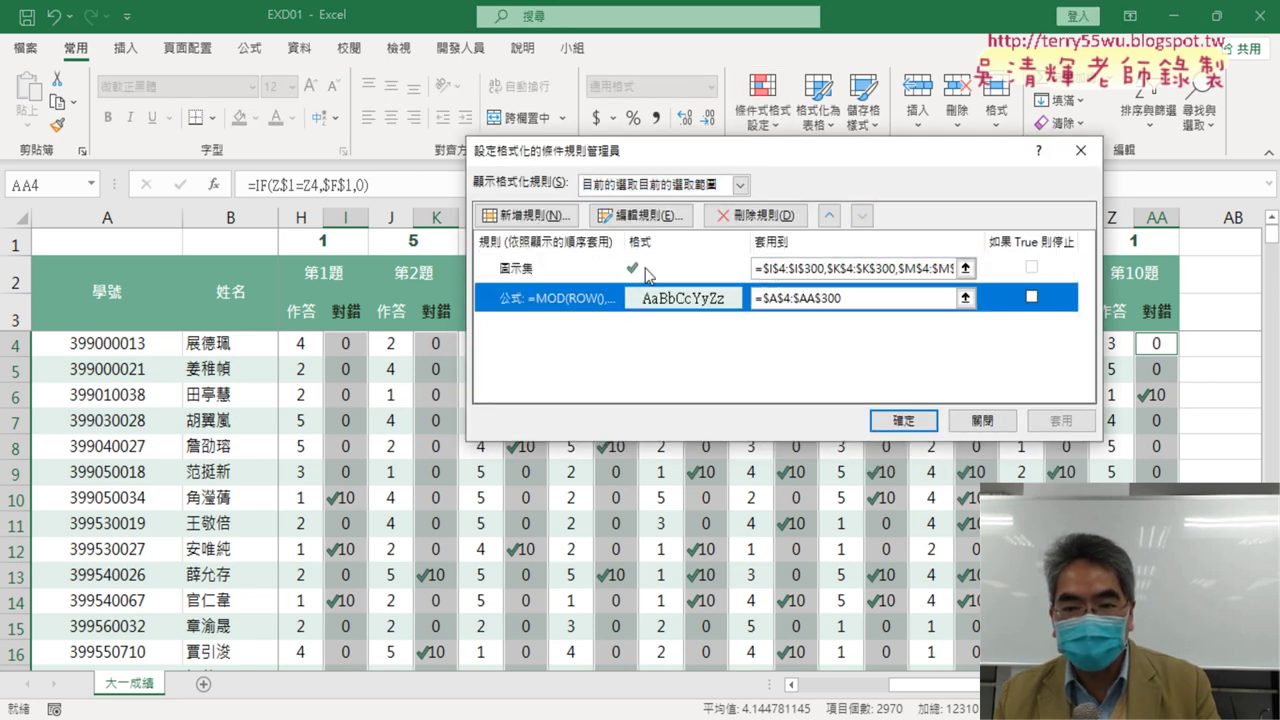
pyautogui.click(646, 270)
pyautogui.click(643, 217)
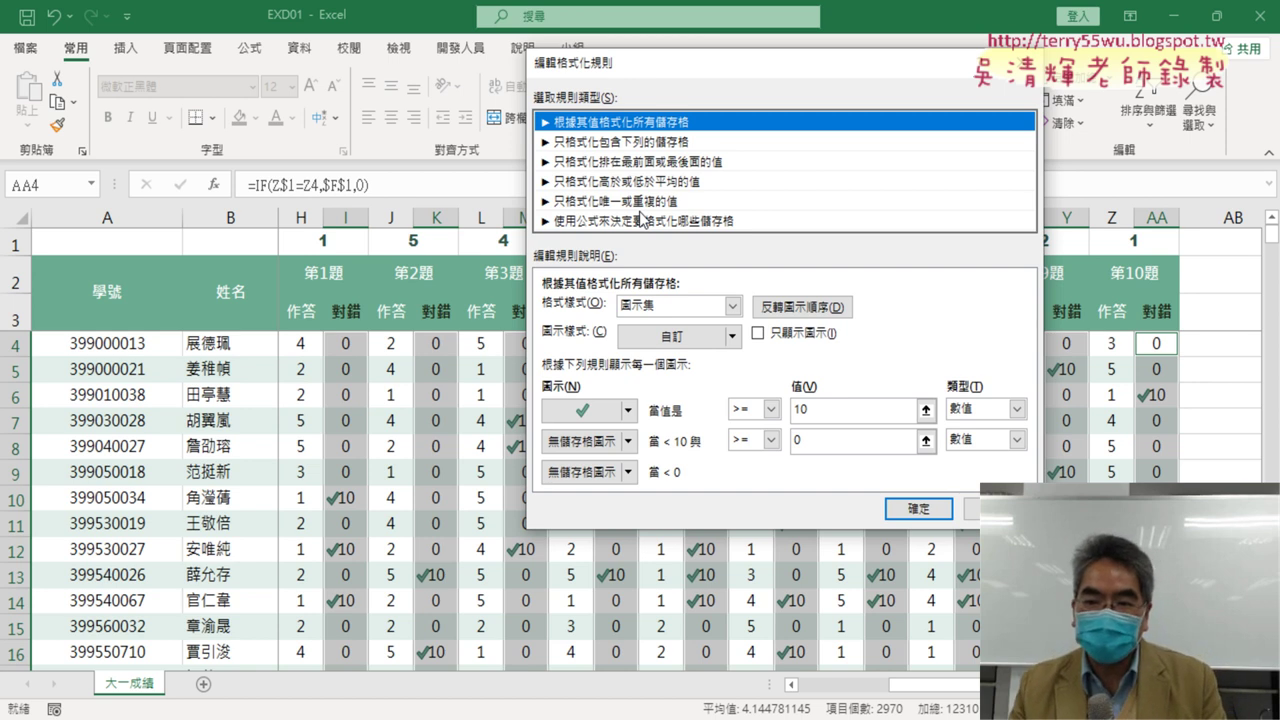
# Set the checkmark icon rule to Show Icon Only with a Number second threshold, then return to the PDF
pyautogui.click(759, 334)
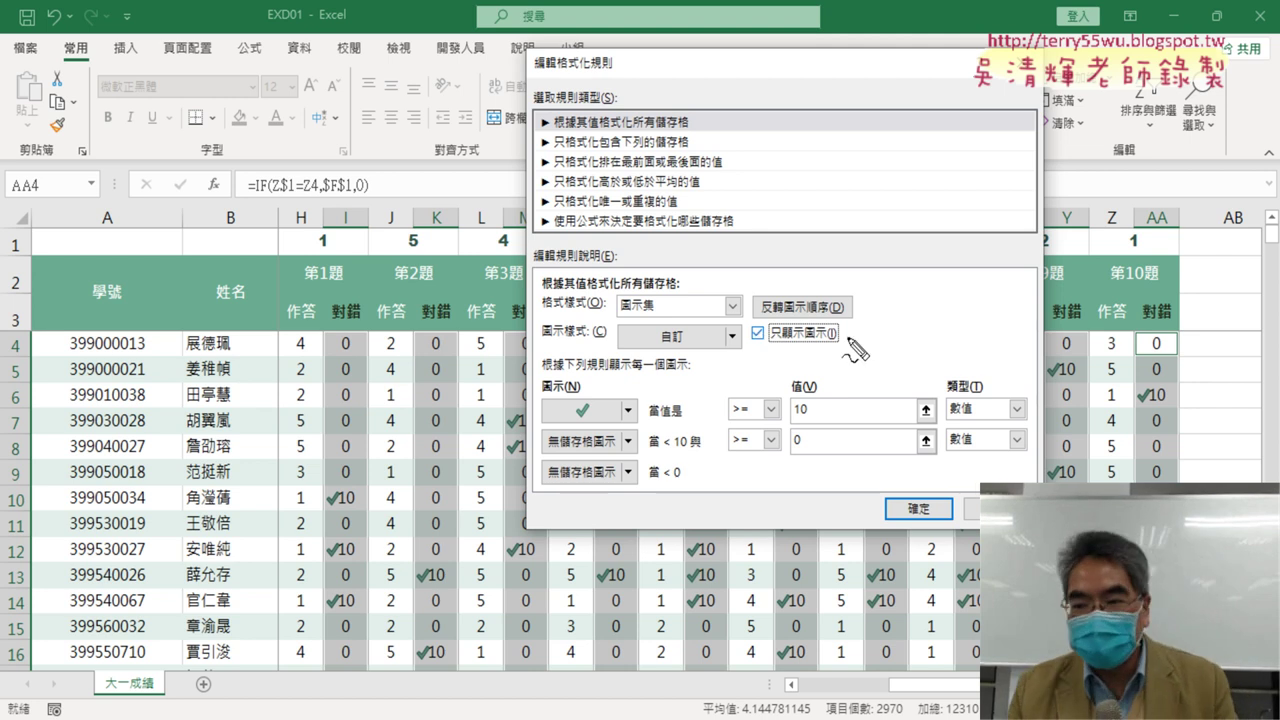
pyautogui.moveTo(845, 340); pyautogui.dragTo(860, 340)
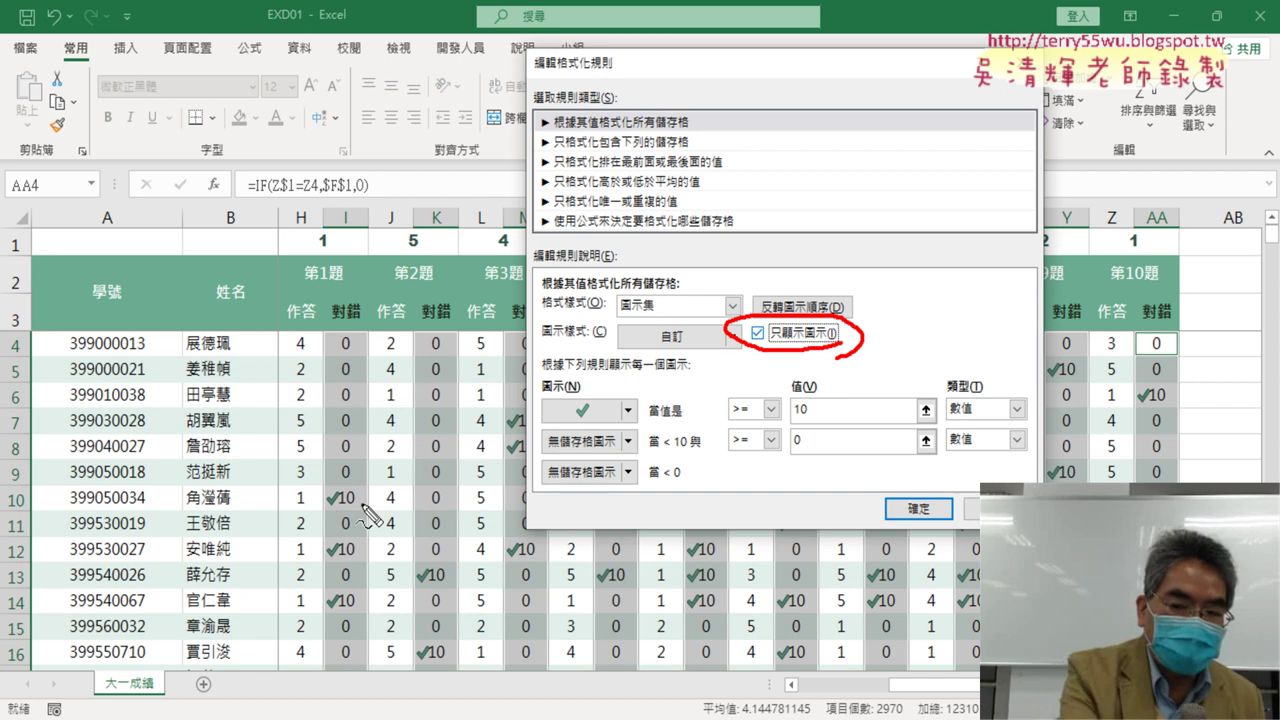
pyautogui.press('Escape')
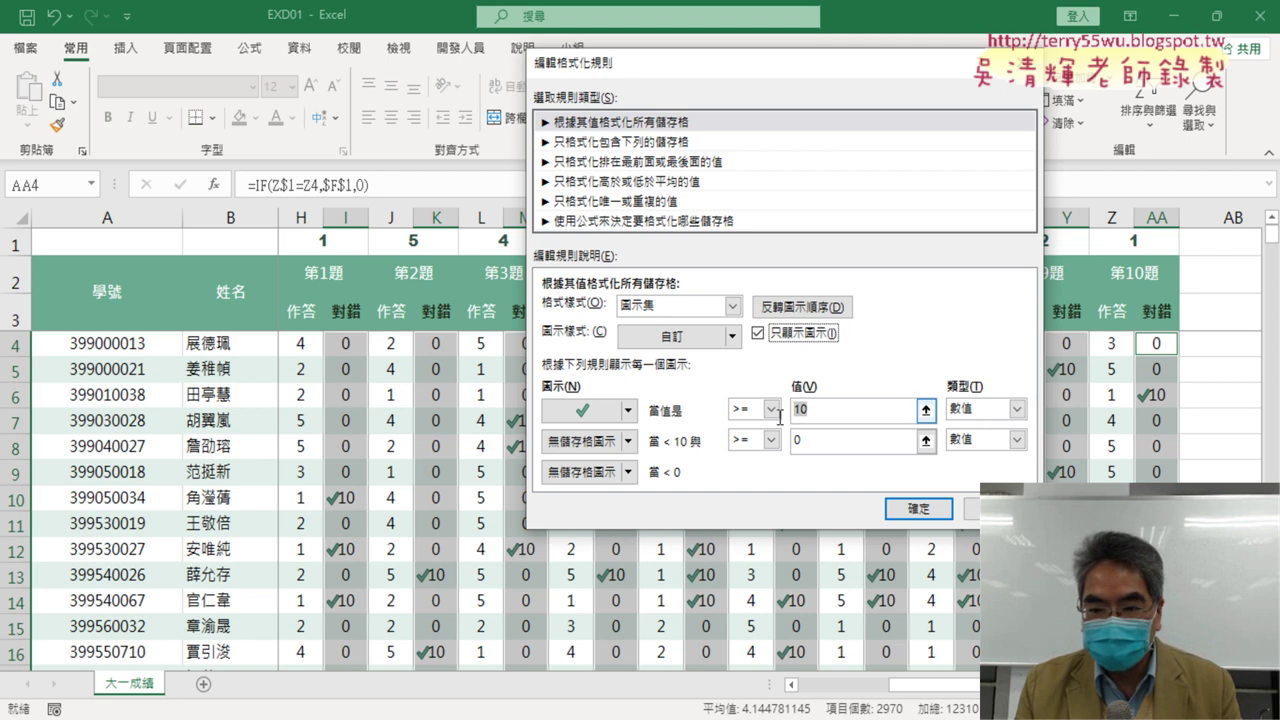
pyautogui.click(781, 412)
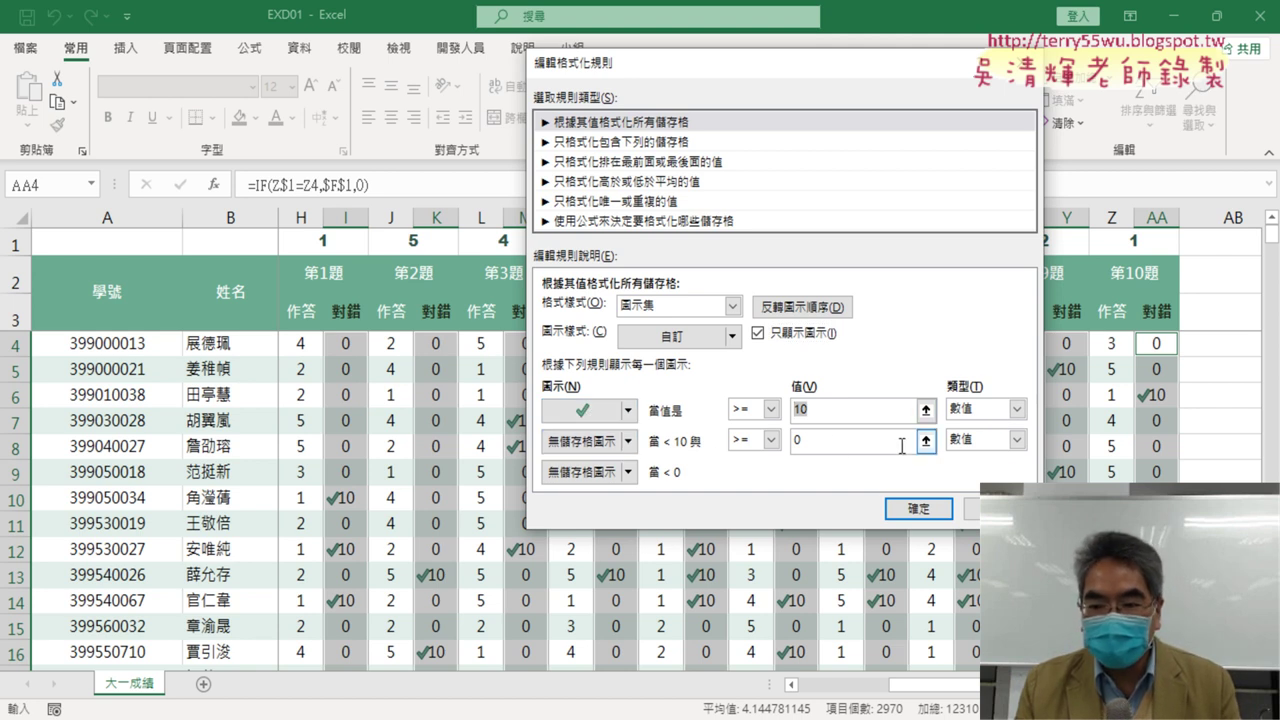
pyautogui.click(1015, 440)
pyautogui.click(963, 462)
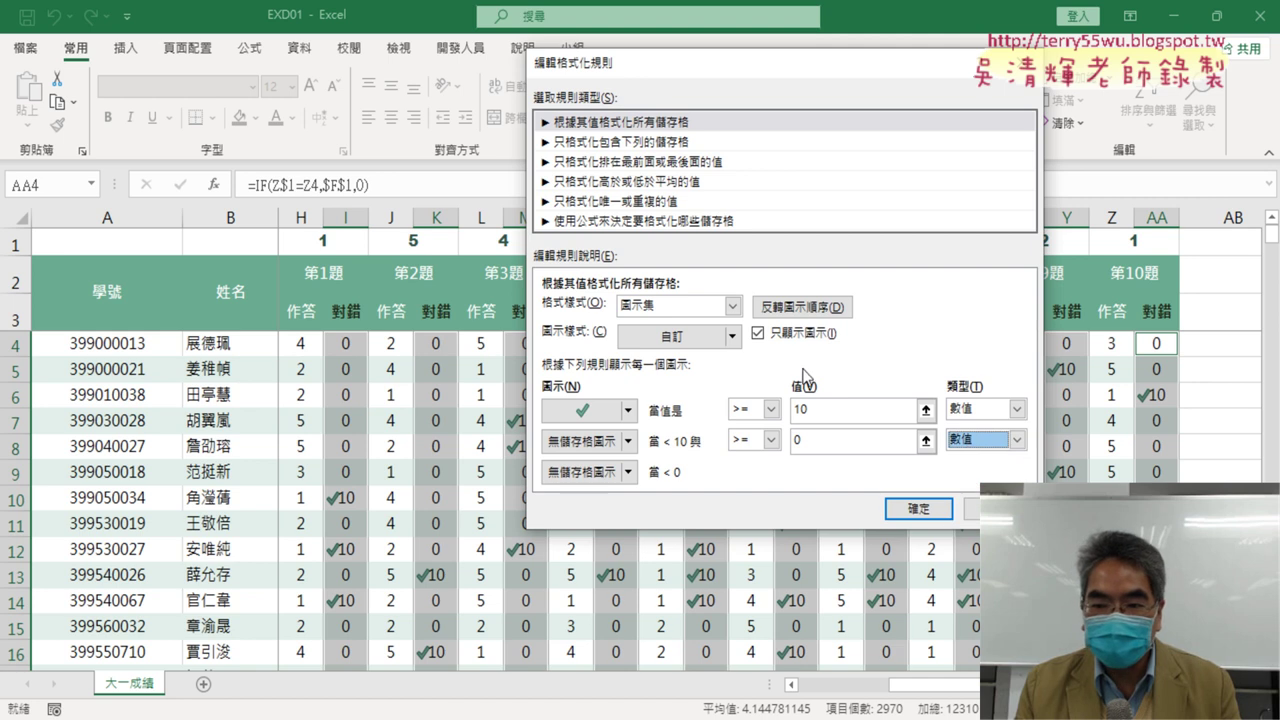
pyautogui.click(890, 505)
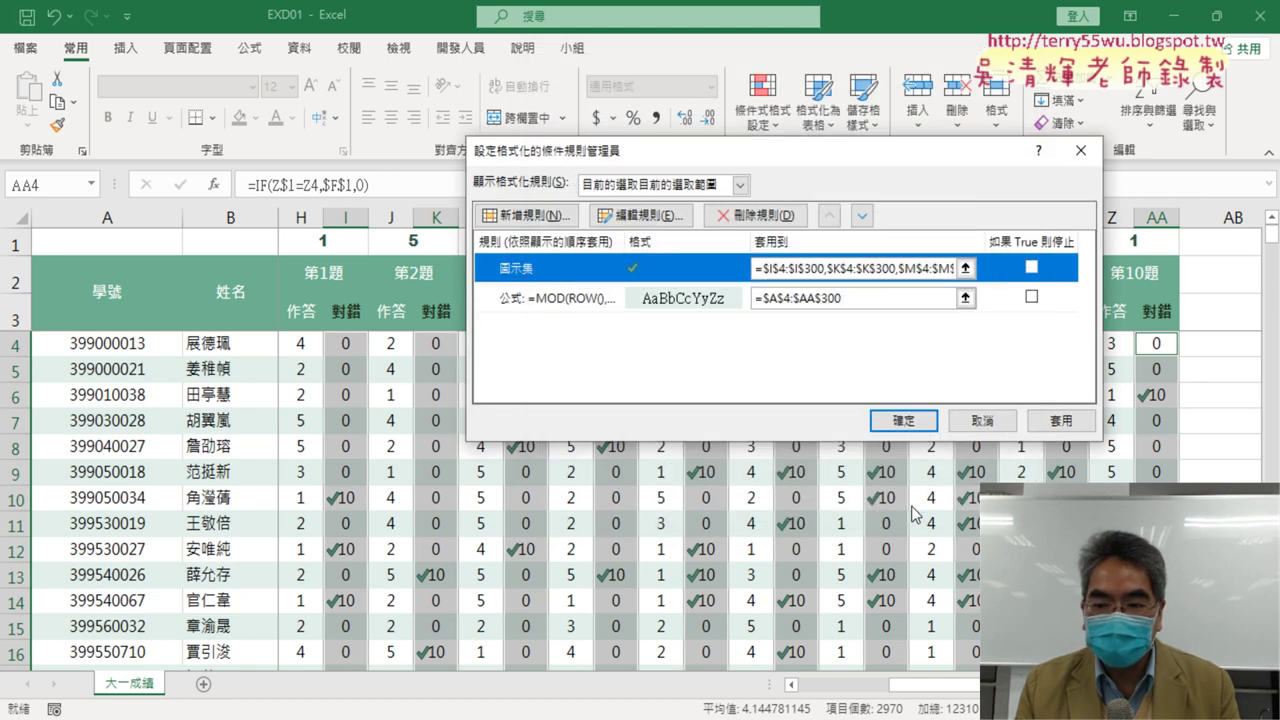
pyautogui.click(1060, 421)
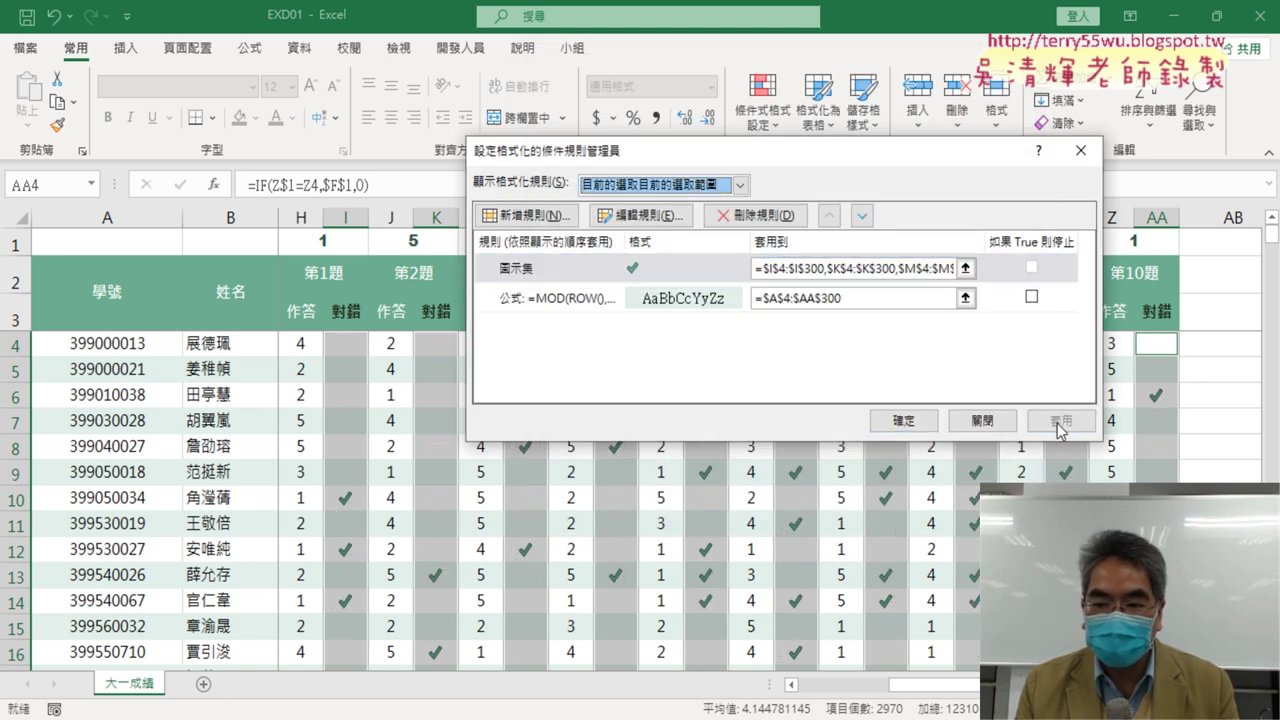
pyautogui.click(899, 421)
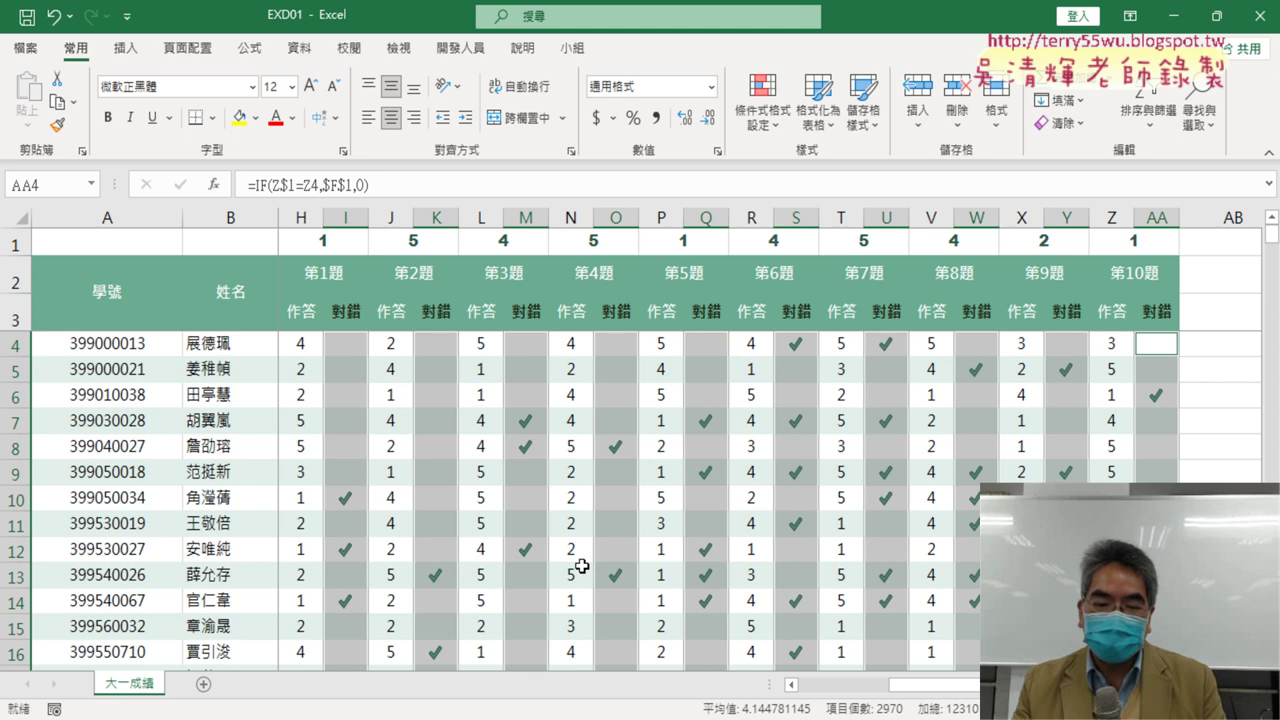
pyautogui.hotkey('alt', 'Tab')
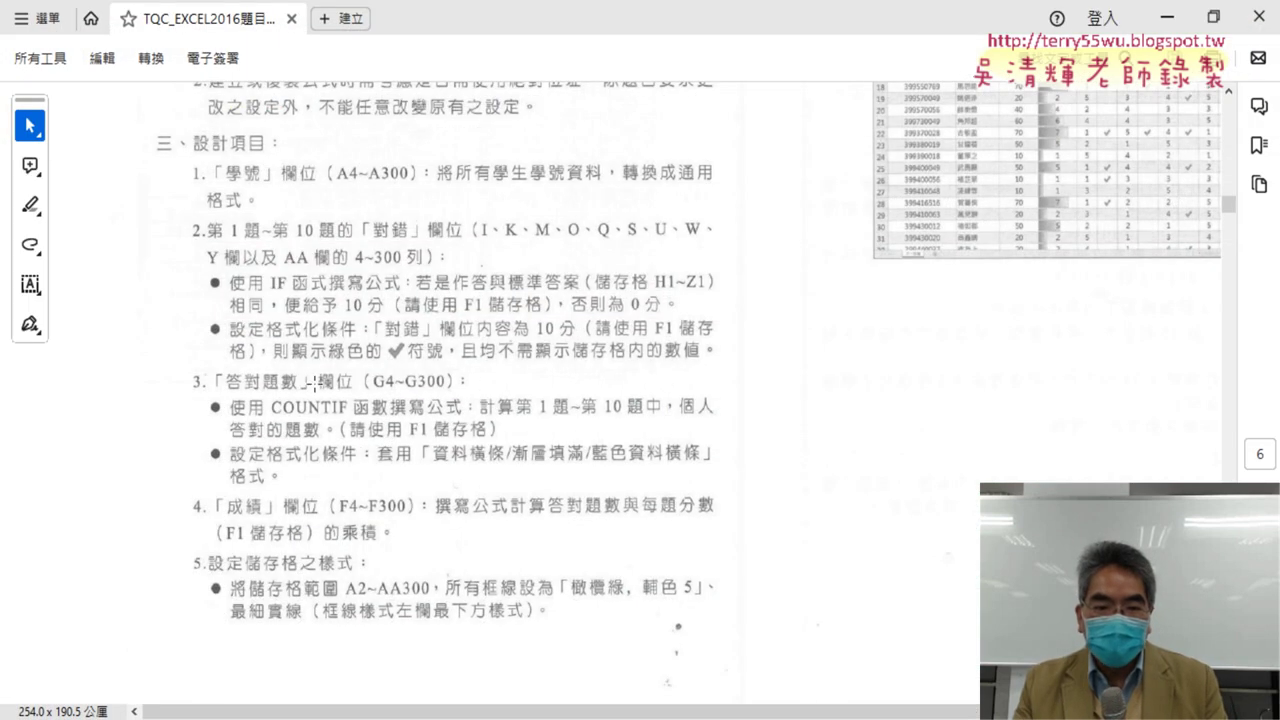
# Read down to the 答對題數 COUNTIF requirement in the PDF, then minimize it
pyautogui.scroll(-1, 310, 372)
pyautogui.scroll(-1, 285, 360)
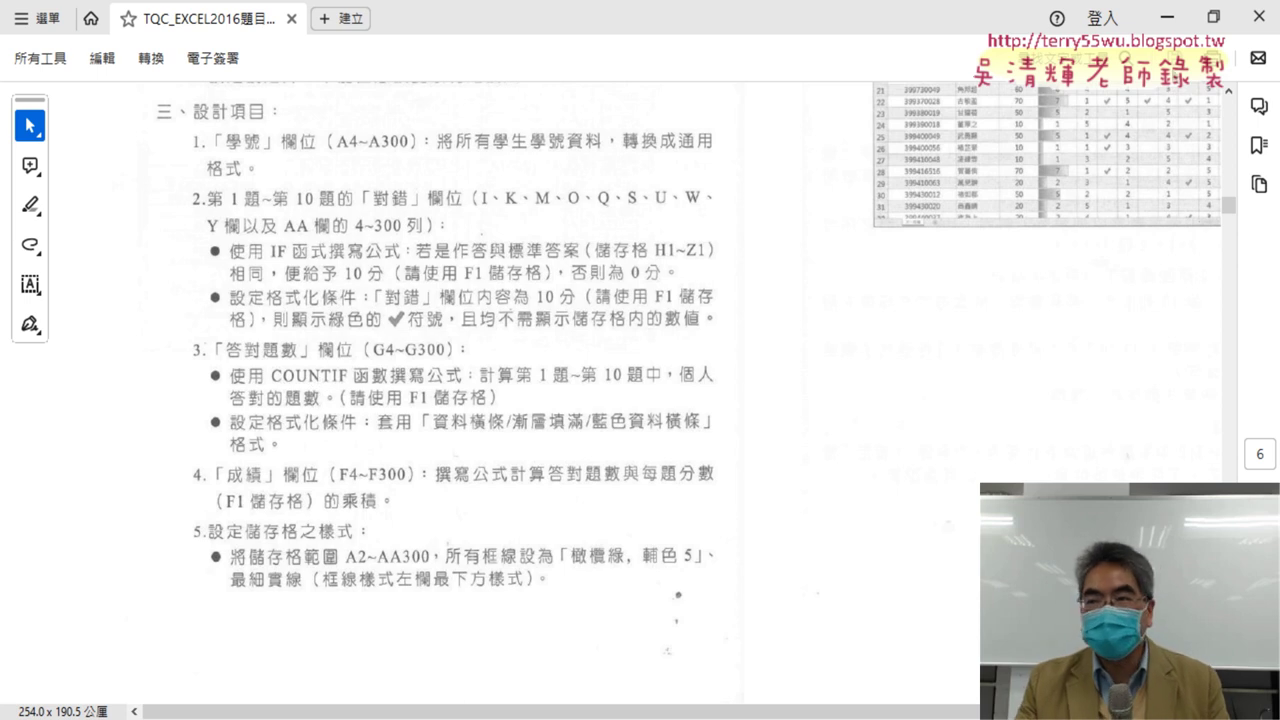
pyautogui.click(1170, 18)
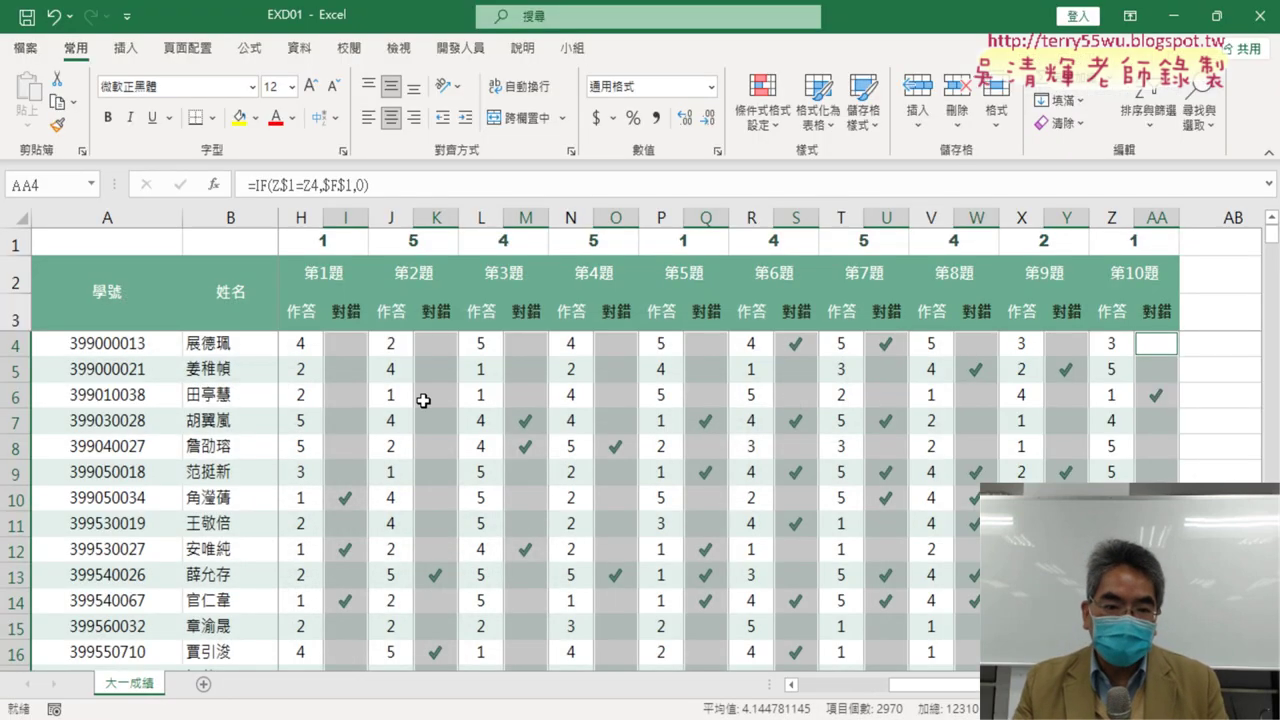
# Try trial values 2 in G4 and 20 in F4, clear them, then switch to the instructions PDF
pyautogui.click(18, 343)
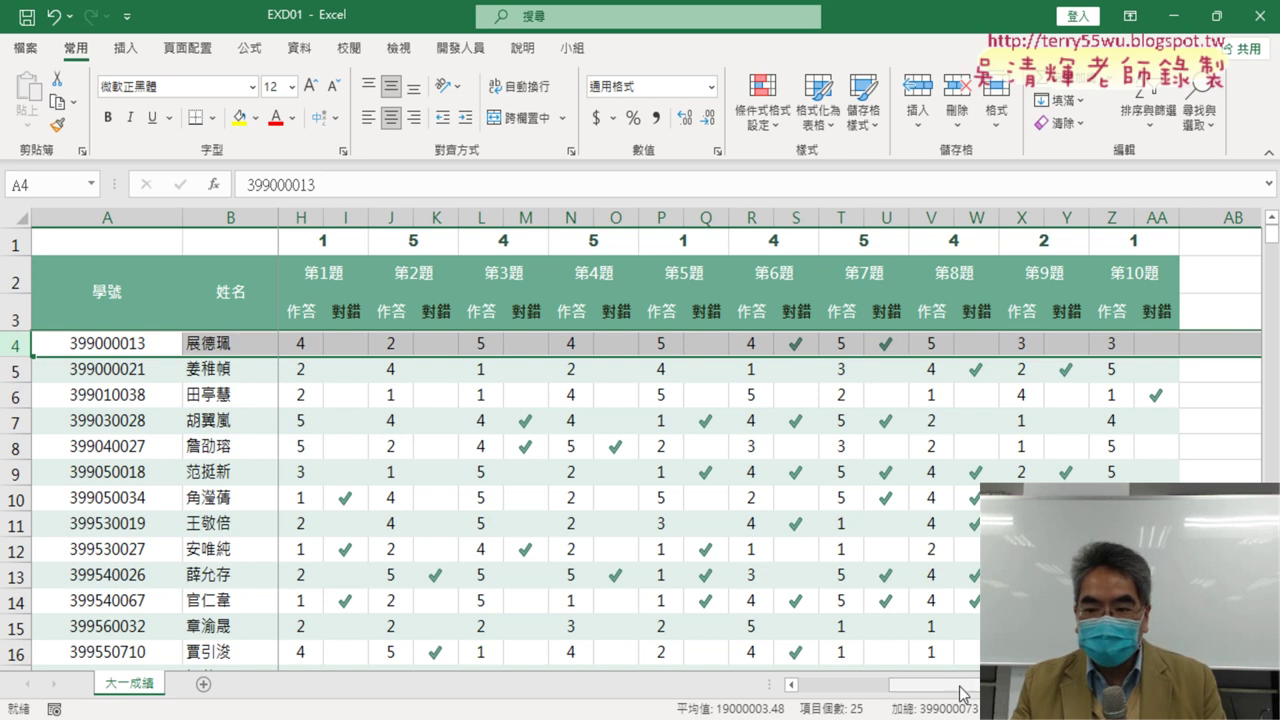
pyautogui.moveTo(940, 686); pyautogui.dragTo(806, 686)
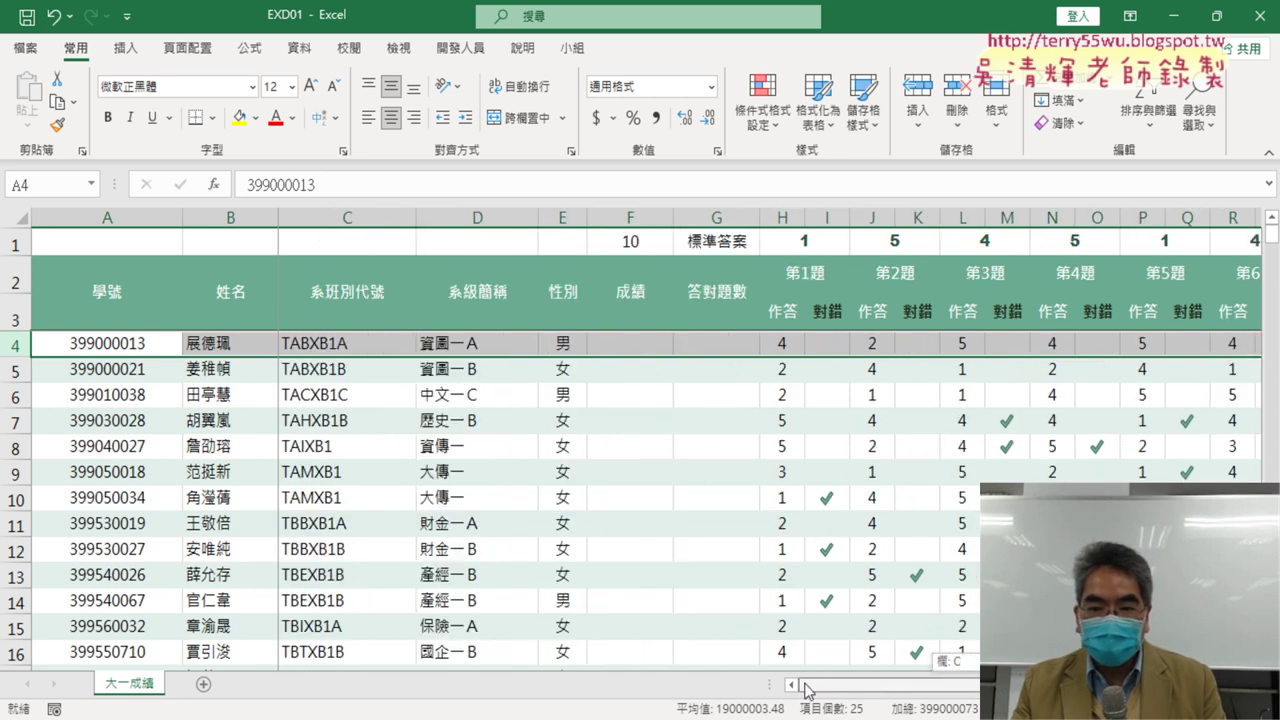
pyautogui.click(729, 344)
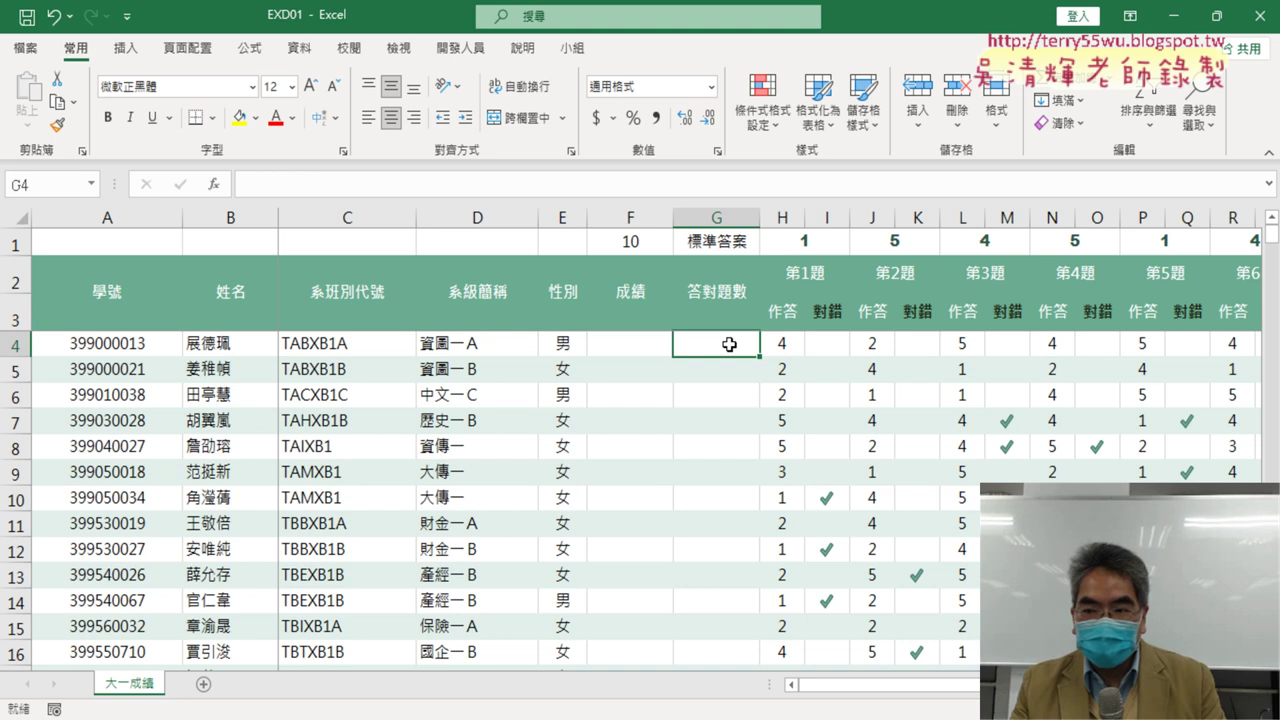
pyautogui.write('2')
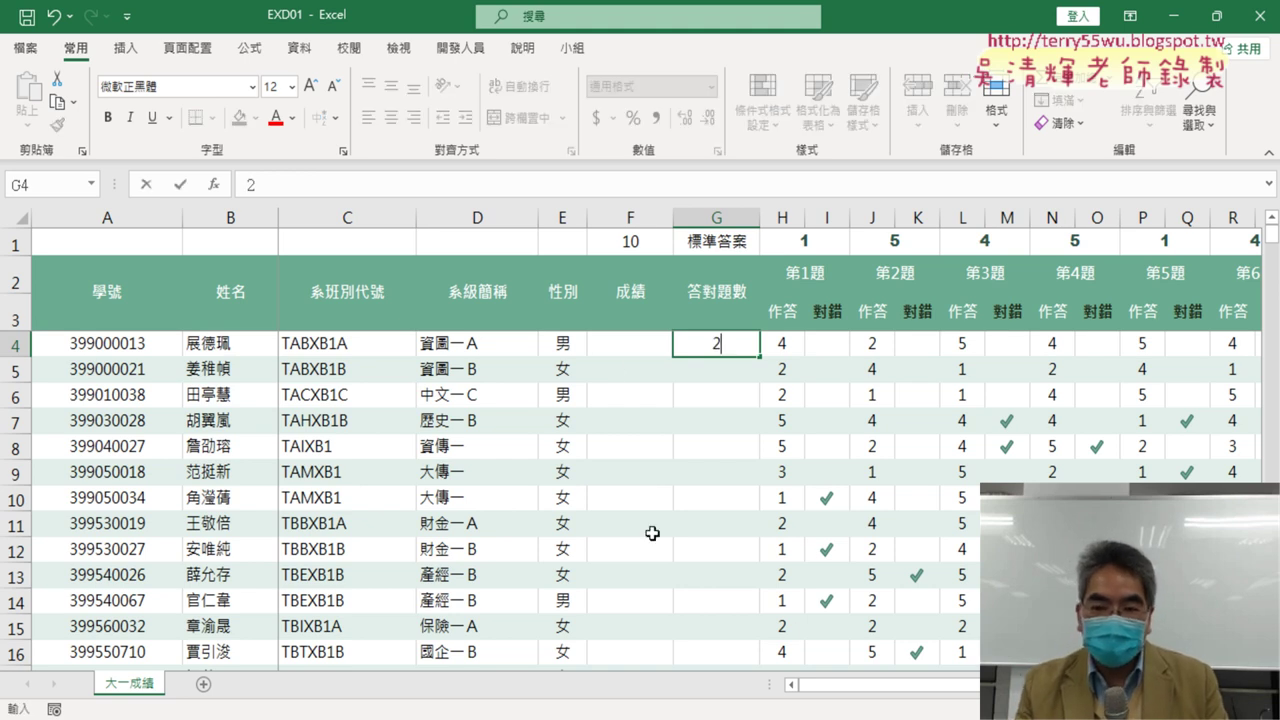
pyautogui.click(632, 340)
pyautogui.write('20')
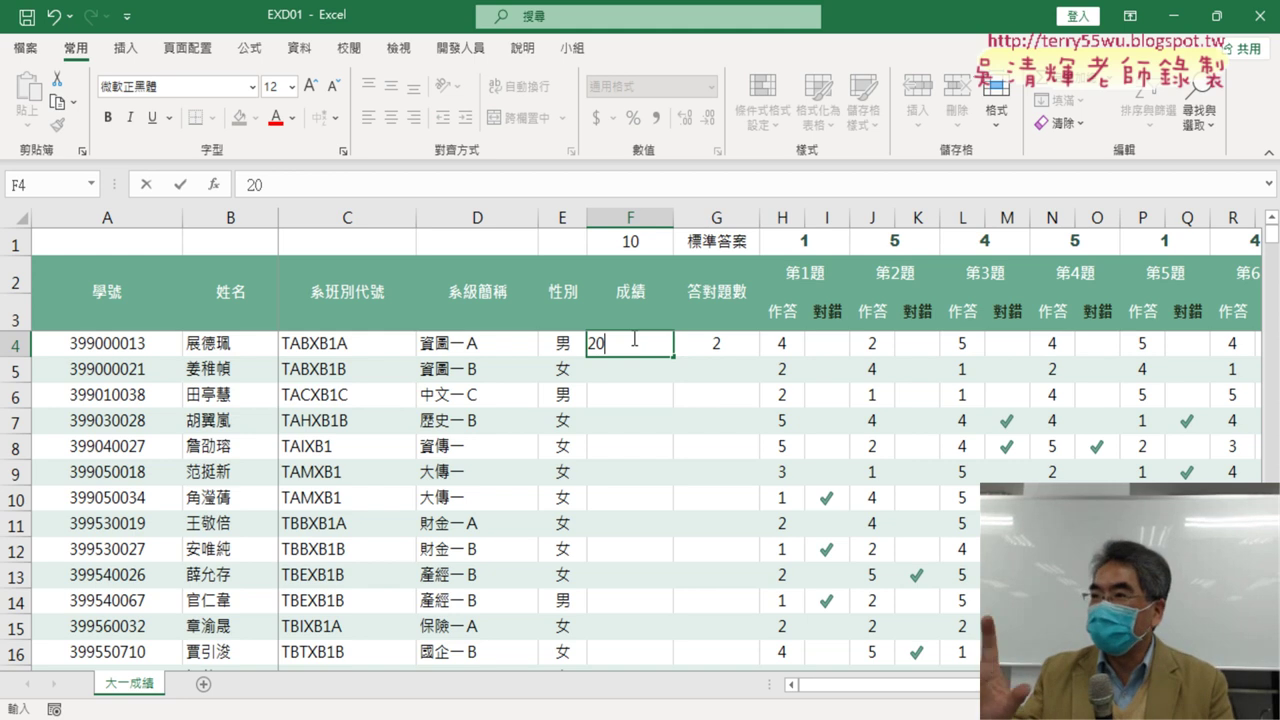
pyautogui.press('BackSpace')
pyautogui.press('BackSpace')
pyautogui.write('20')
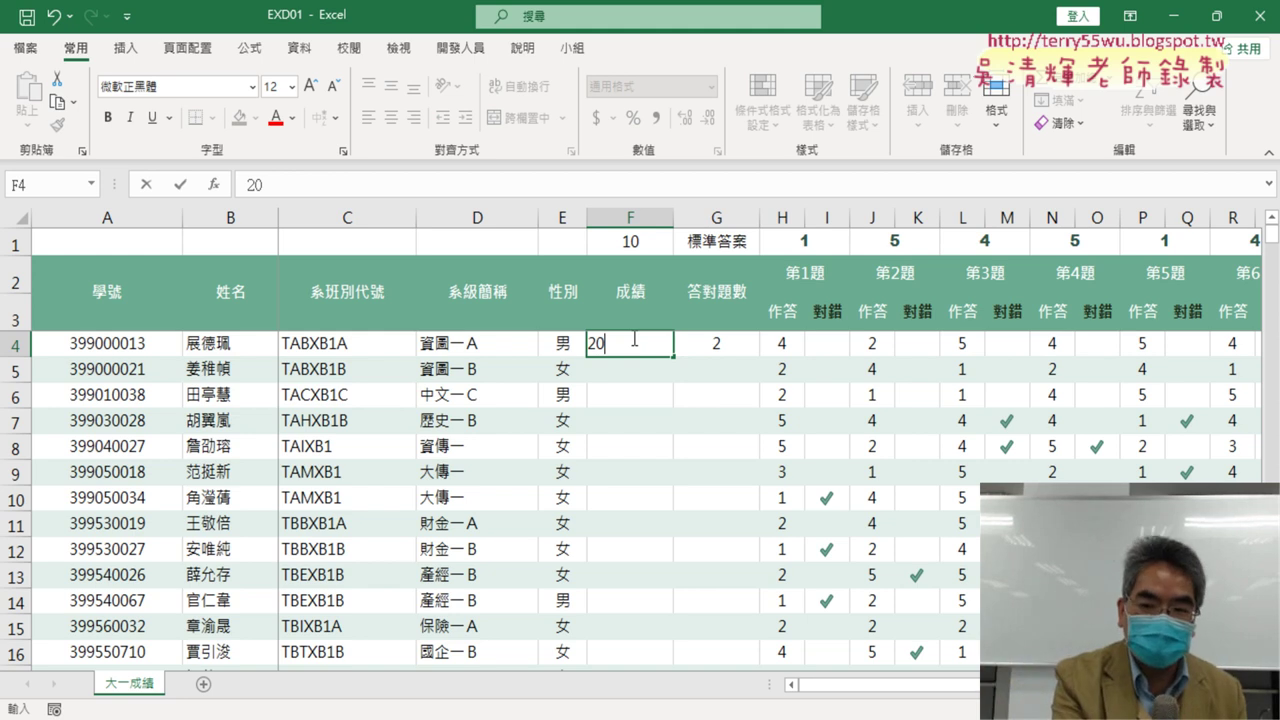
pyautogui.press('BackSpace')
pyautogui.press('BackSpace')
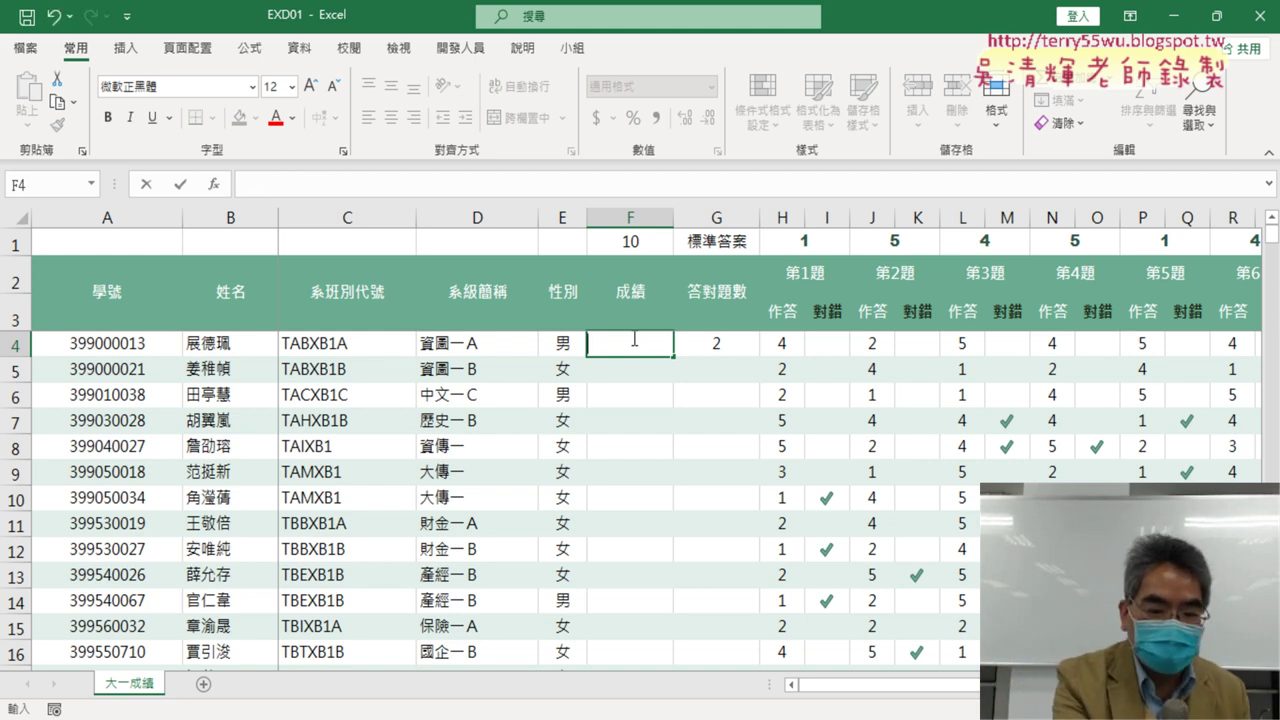
pyautogui.press('Escape')
pyautogui.click(721, 345)
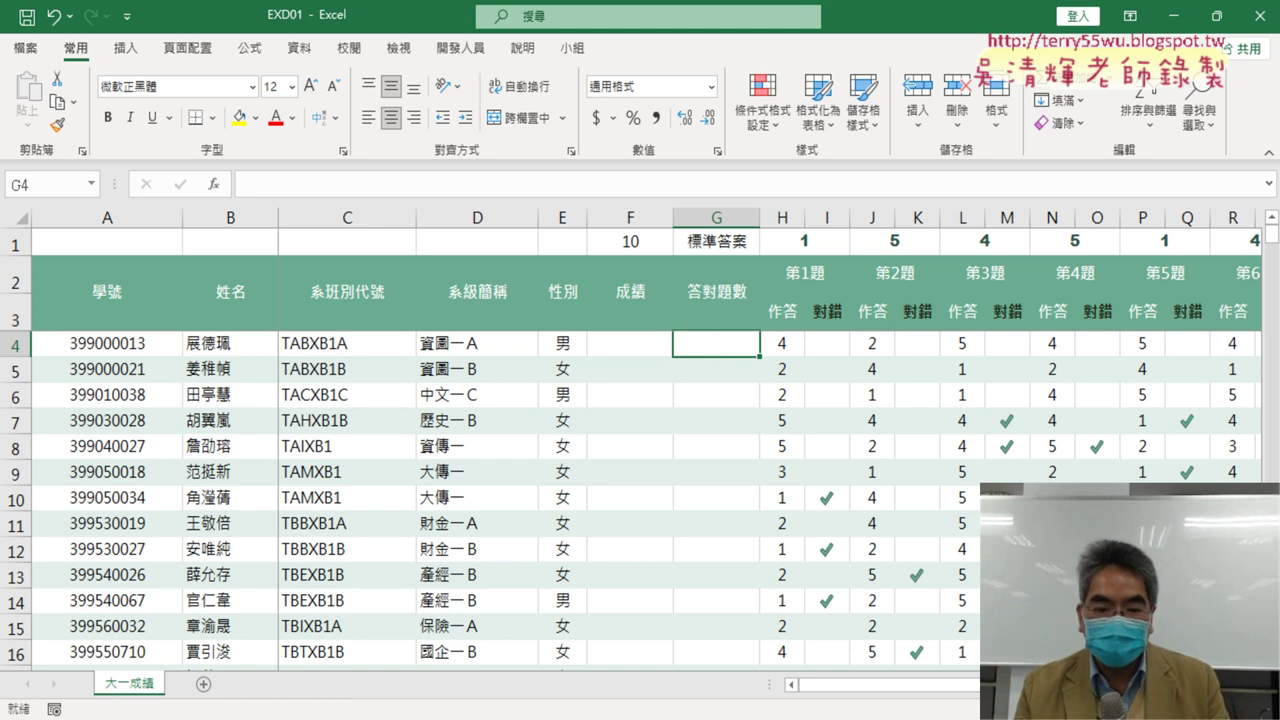
pyautogui.hotkey('alt', 'Tab')
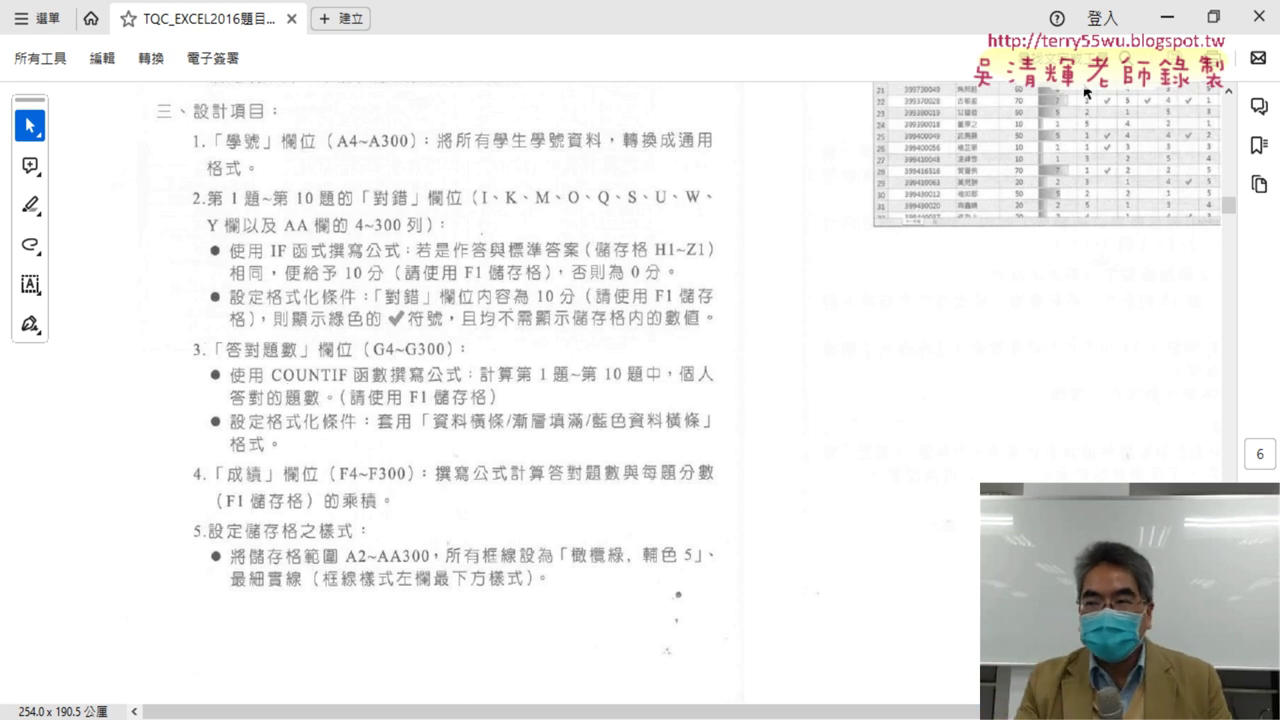
# Back in Excel, insert COUNTIF from the Statistical category into G4
pyautogui.click(1176, 20)
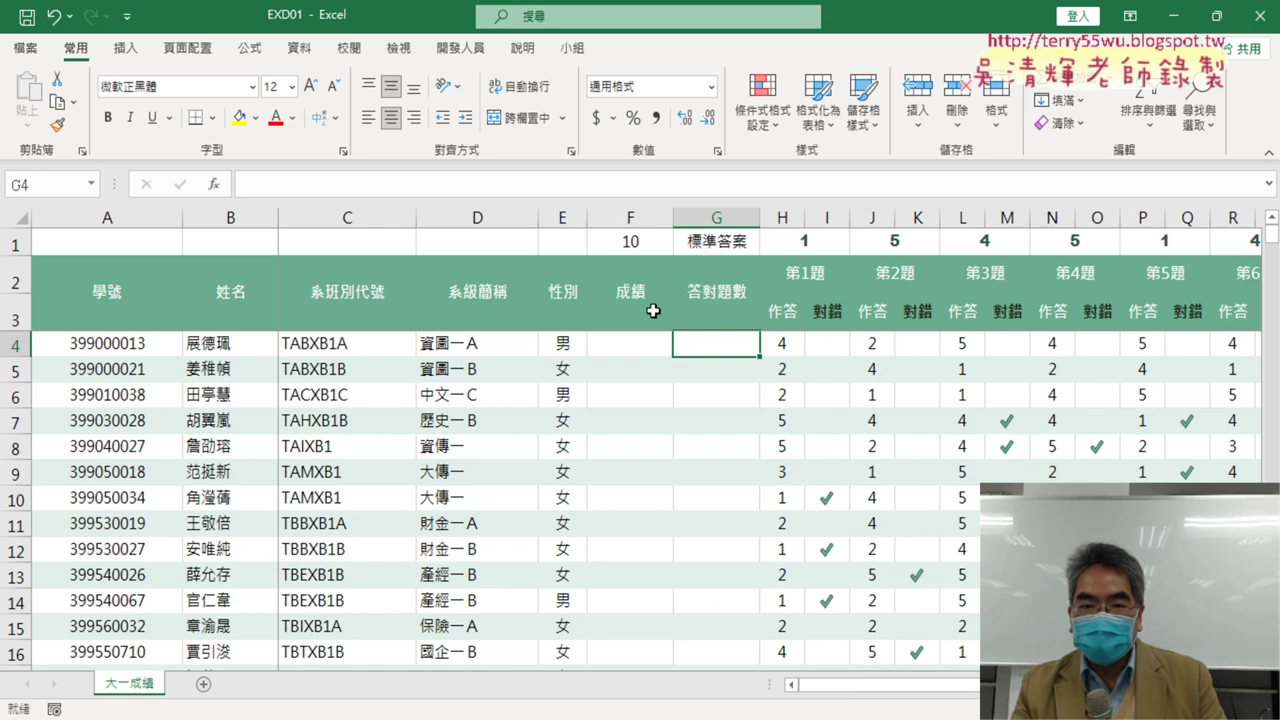
pyautogui.click(216, 186)
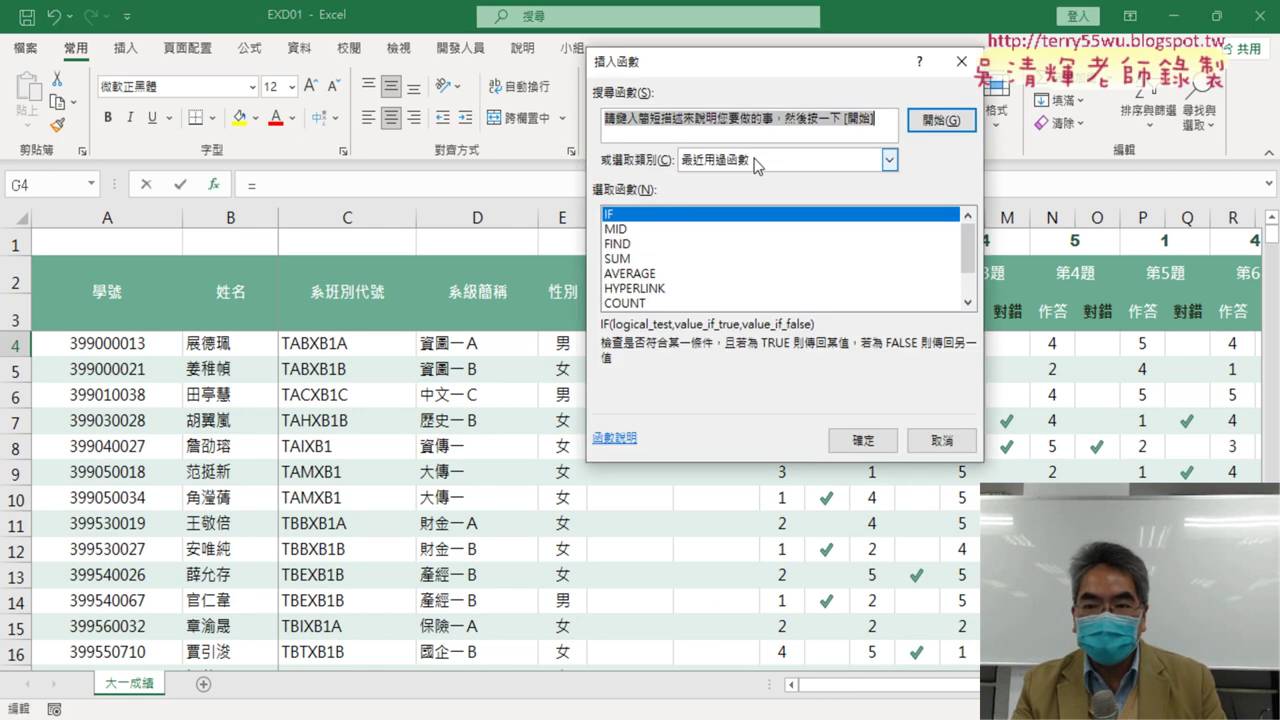
pyautogui.click(755, 162)
pyautogui.click(743, 256)
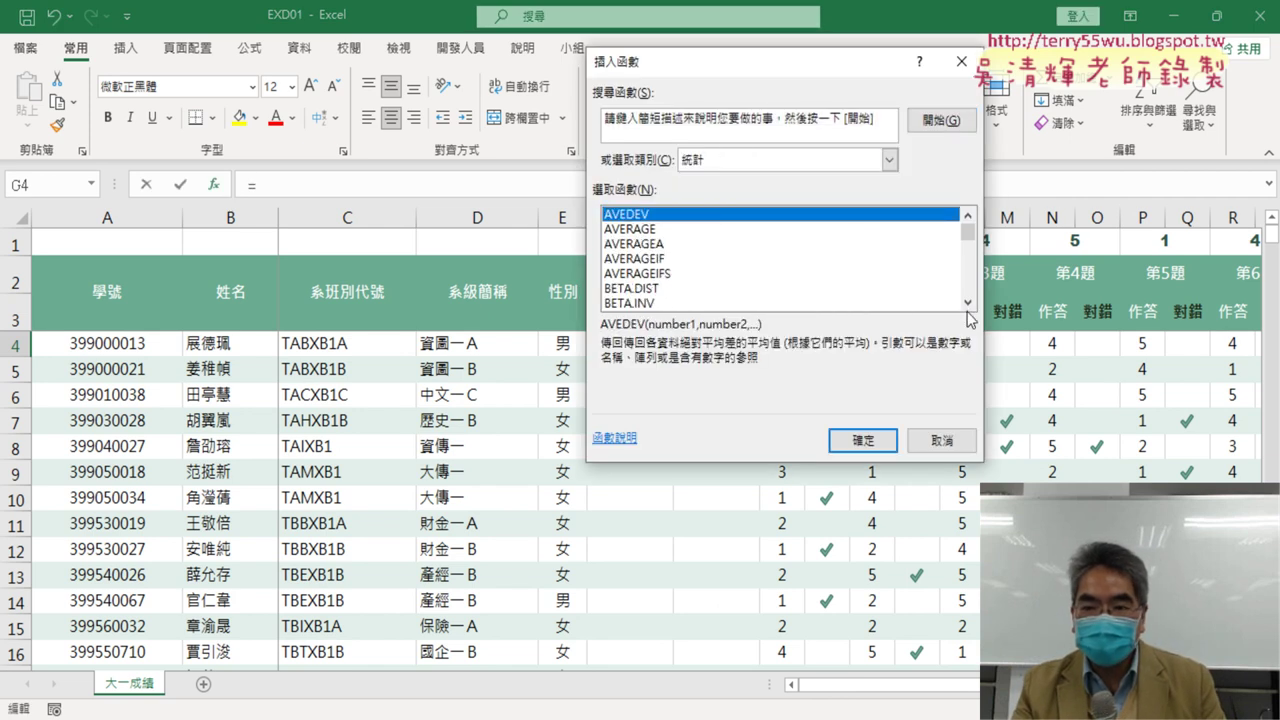
pyautogui.moveTo(968, 303); pyautogui.dragTo(968, 308)
pyautogui.click(647, 262)
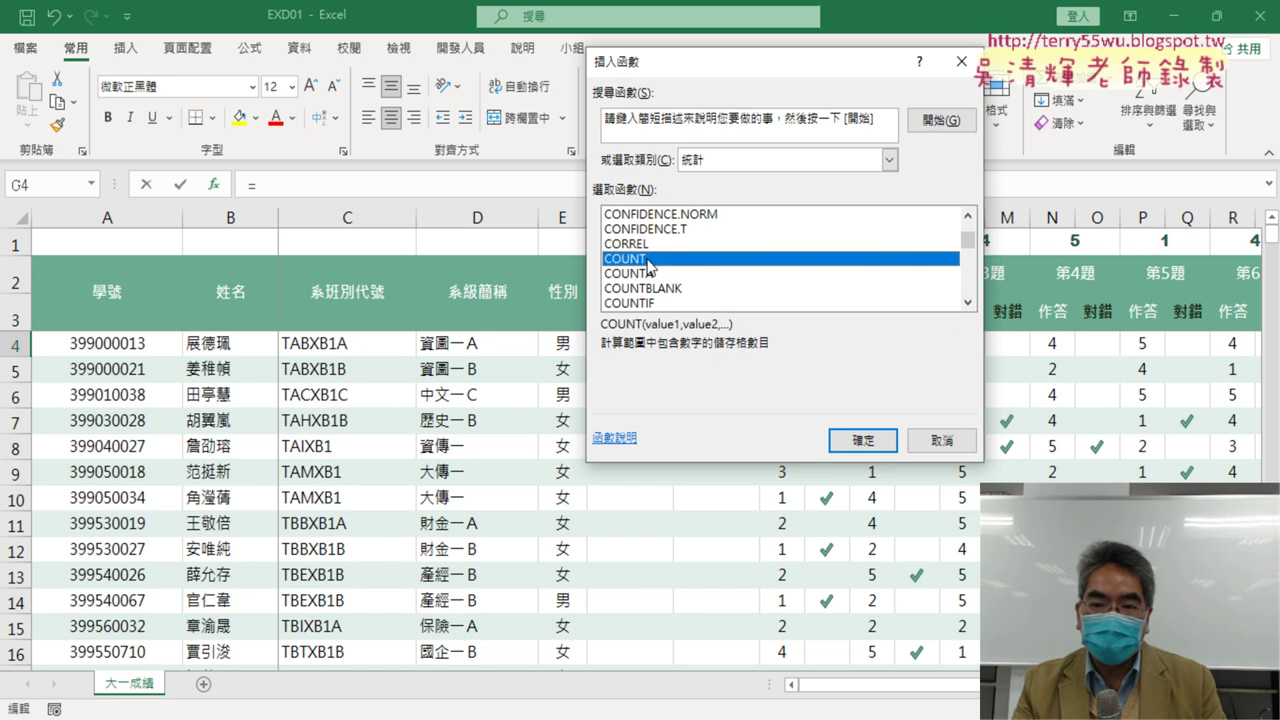
pyautogui.click(663, 303)
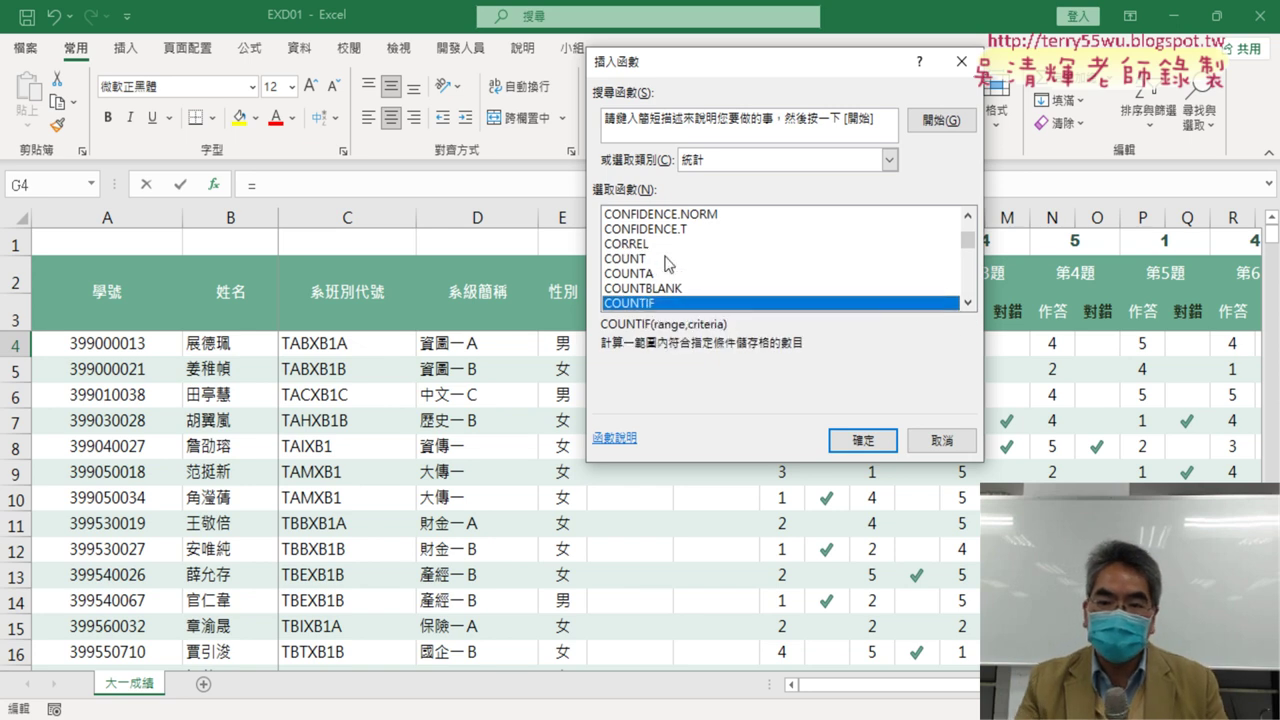
pyautogui.click(668, 261)
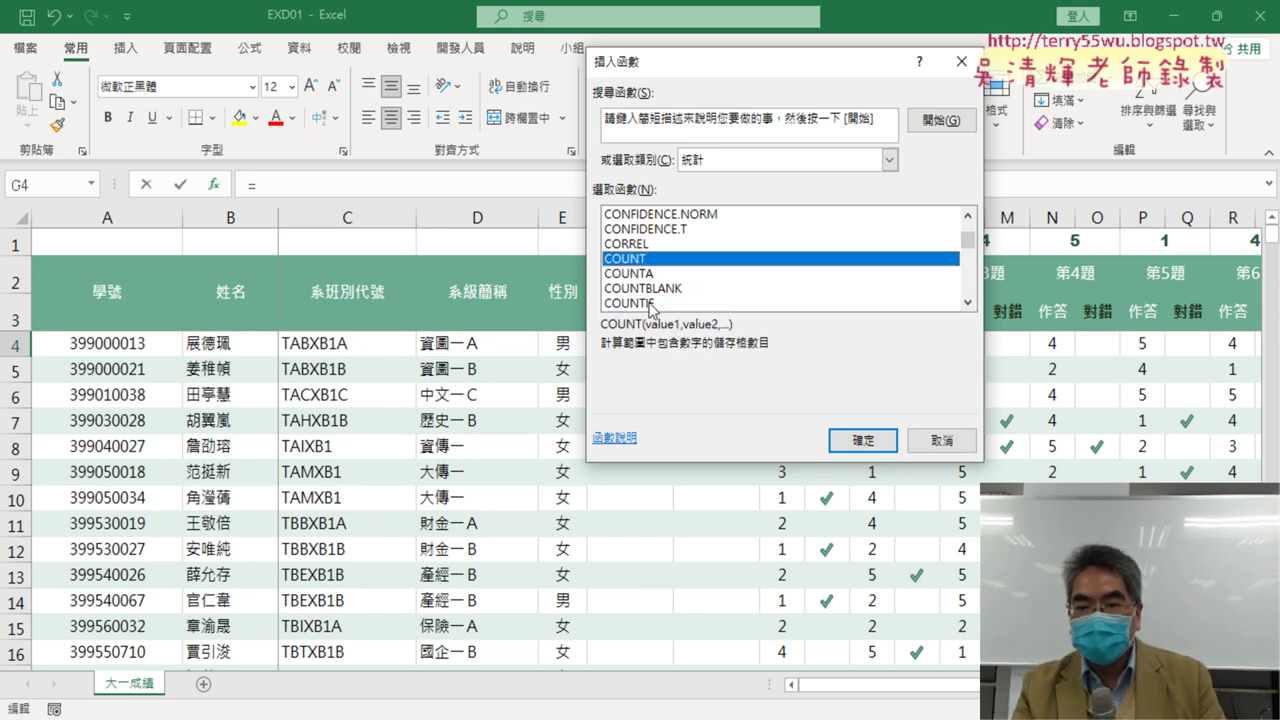
pyautogui.click(655, 305)
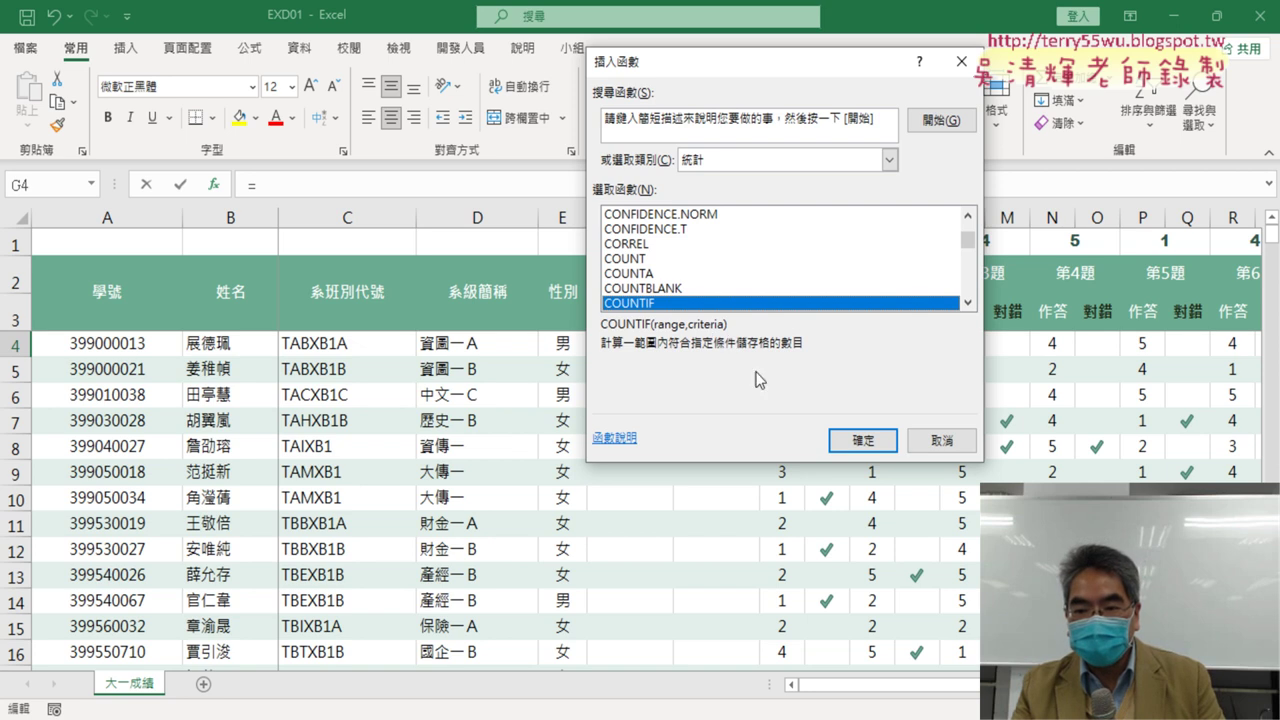
pyautogui.click(866, 440)
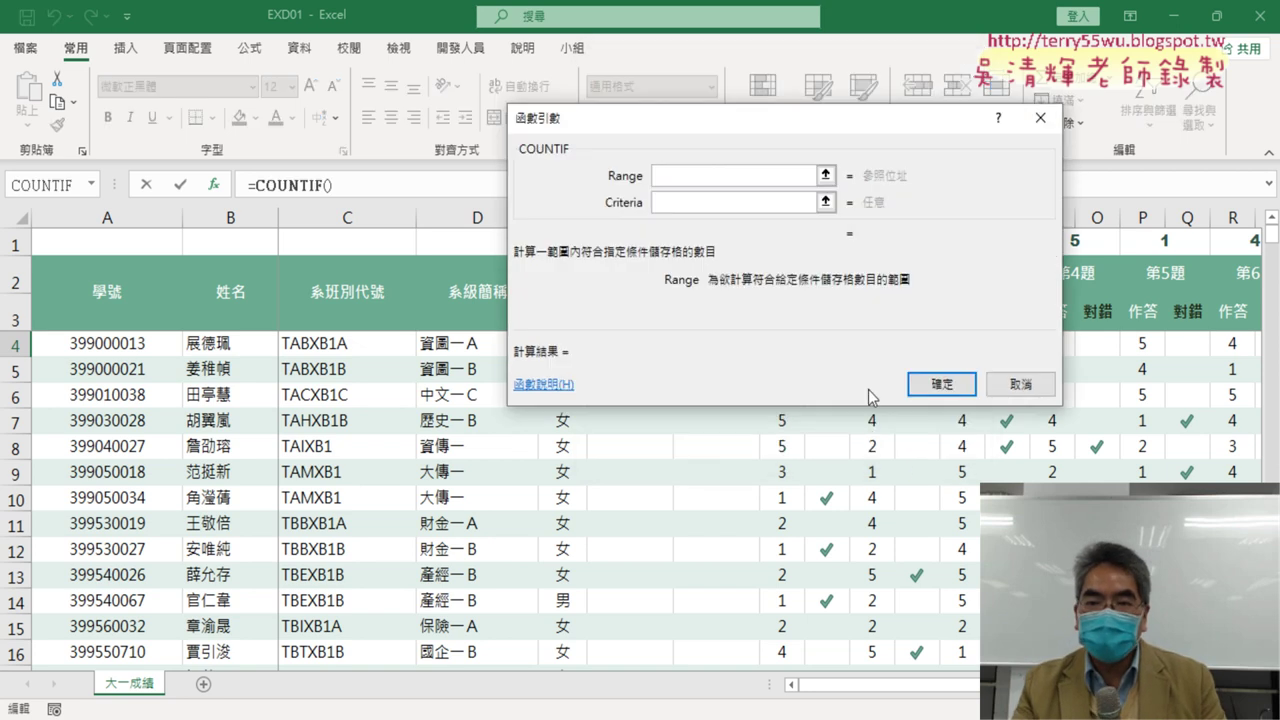
# Give G4's COUNTIF the range H4:AA4 and criteria 10
pyautogui.moveTo(786, 126); pyautogui.dragTo(364, 89)
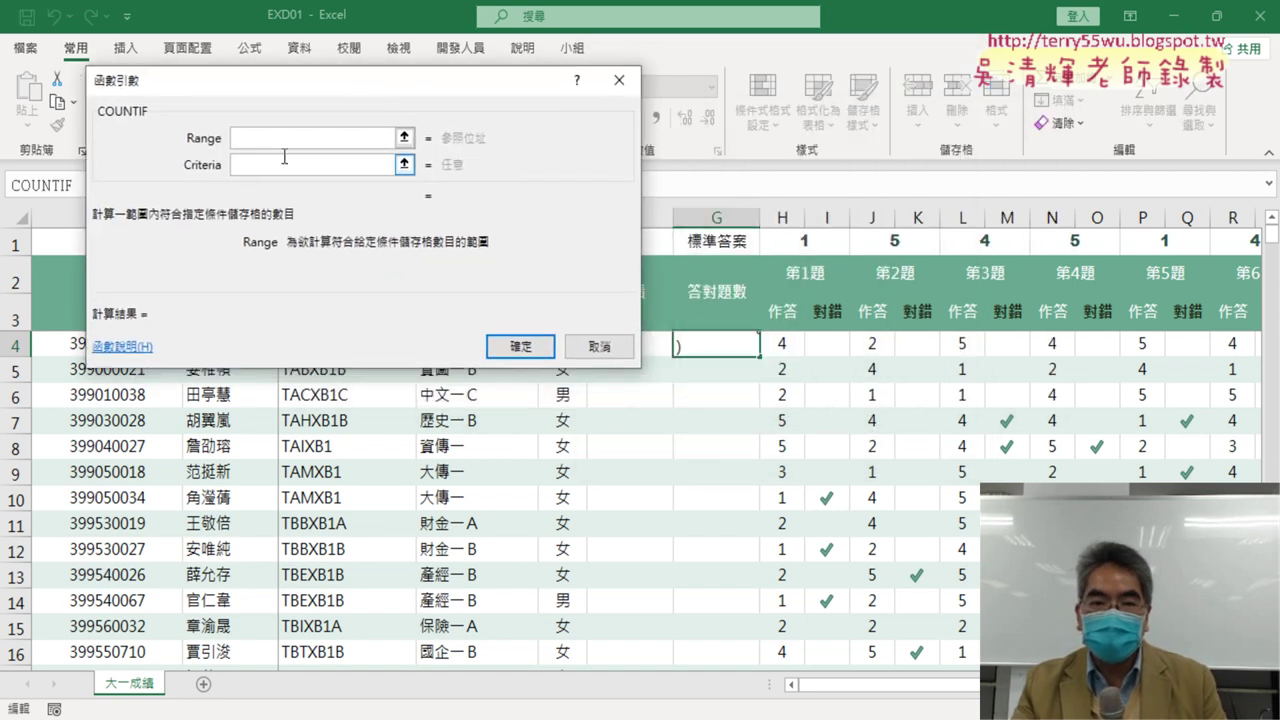
pyautogui.click(234, 140)
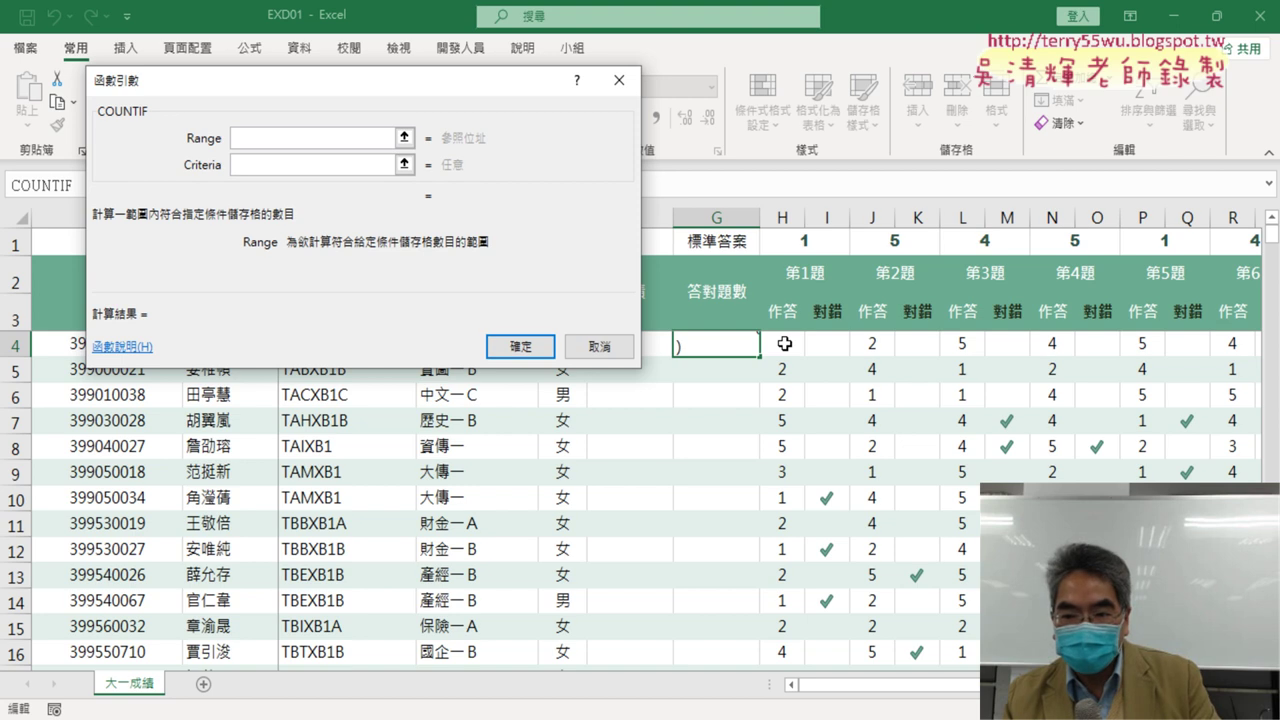
pyautogui.click(784, 344)
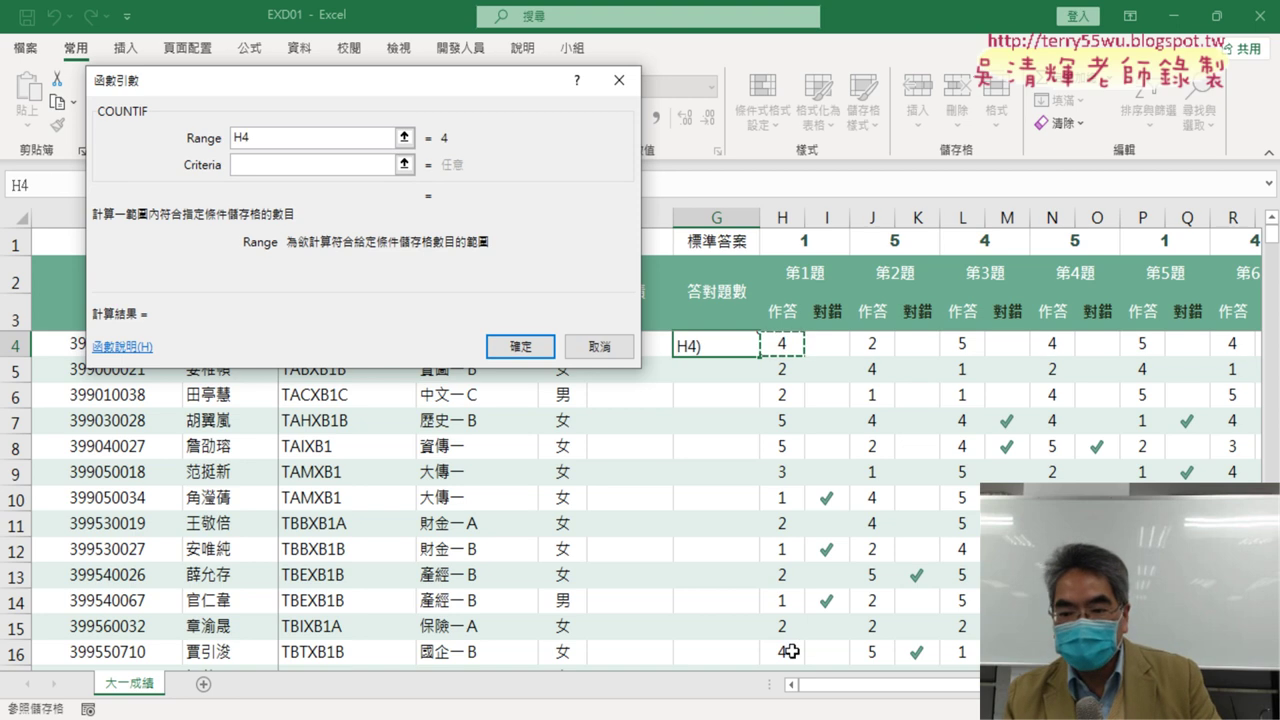
pyautogui.hscroll(5, 912, 690)
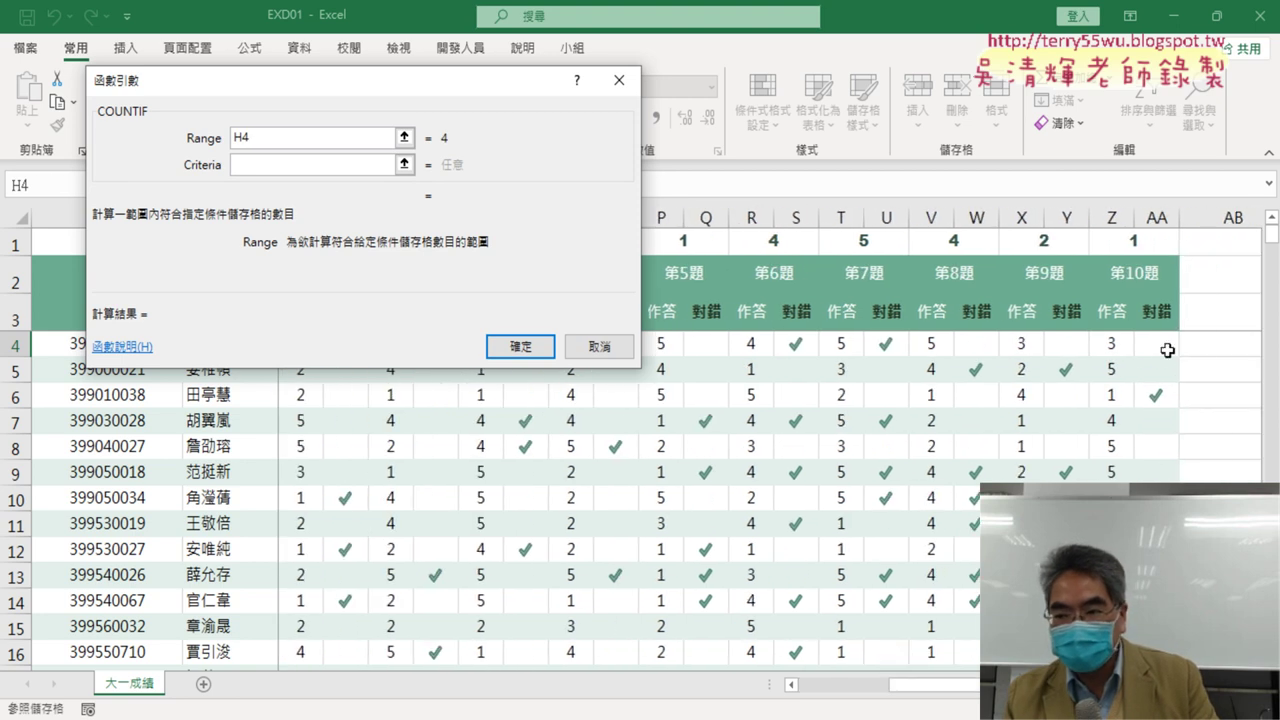
pyautogui.keyDown('shift'); pyautogui.click(1167, 343); pyautogui.keyUp('shift')
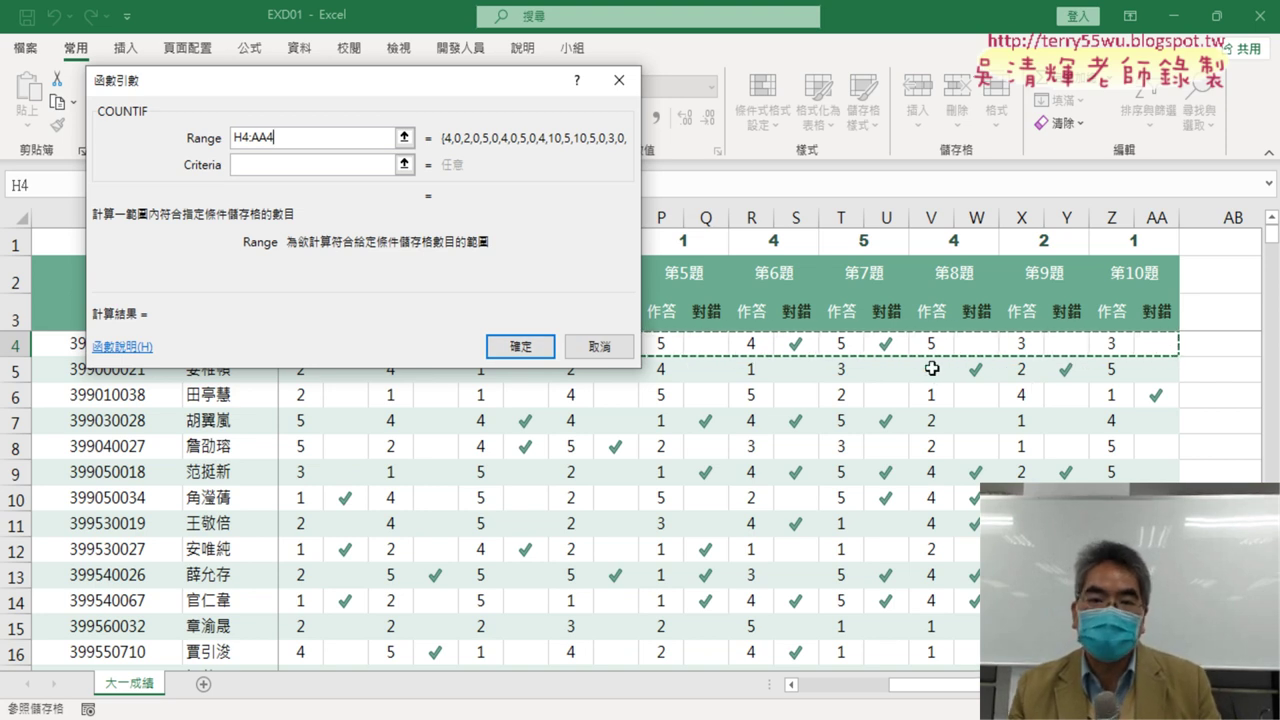
pyautogui.click(240, 165)
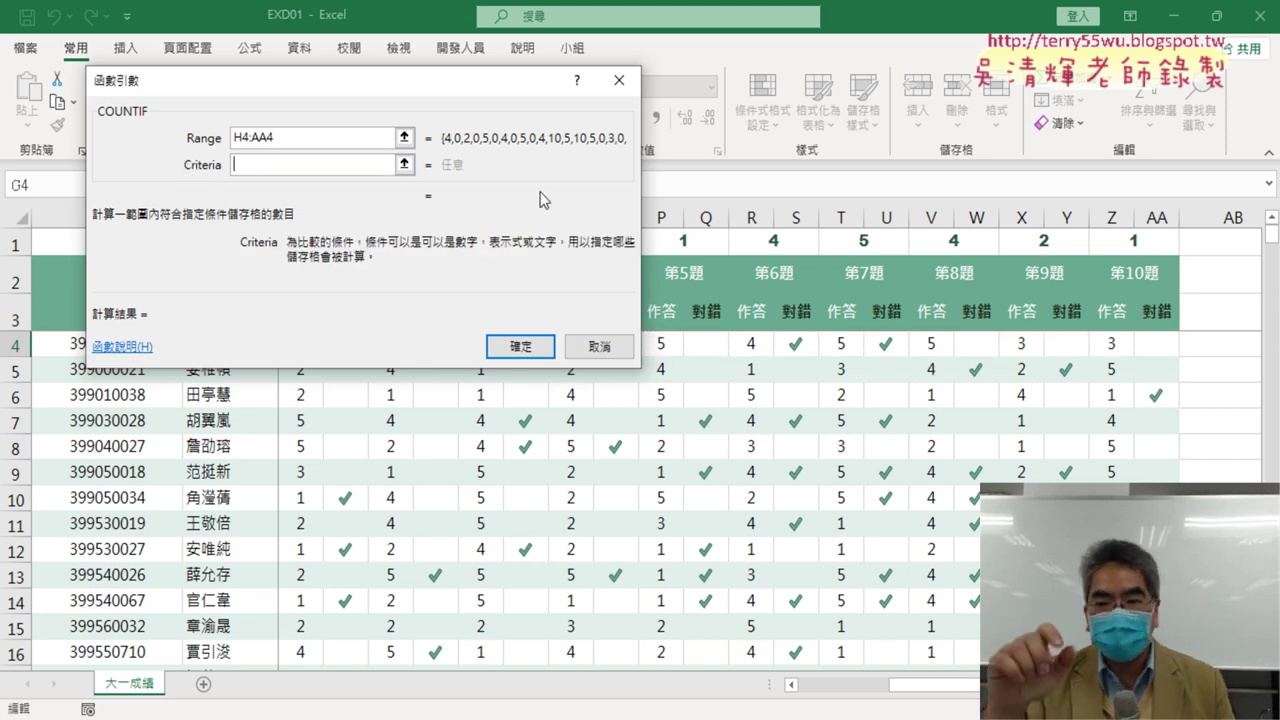
pyautogui.write('10')
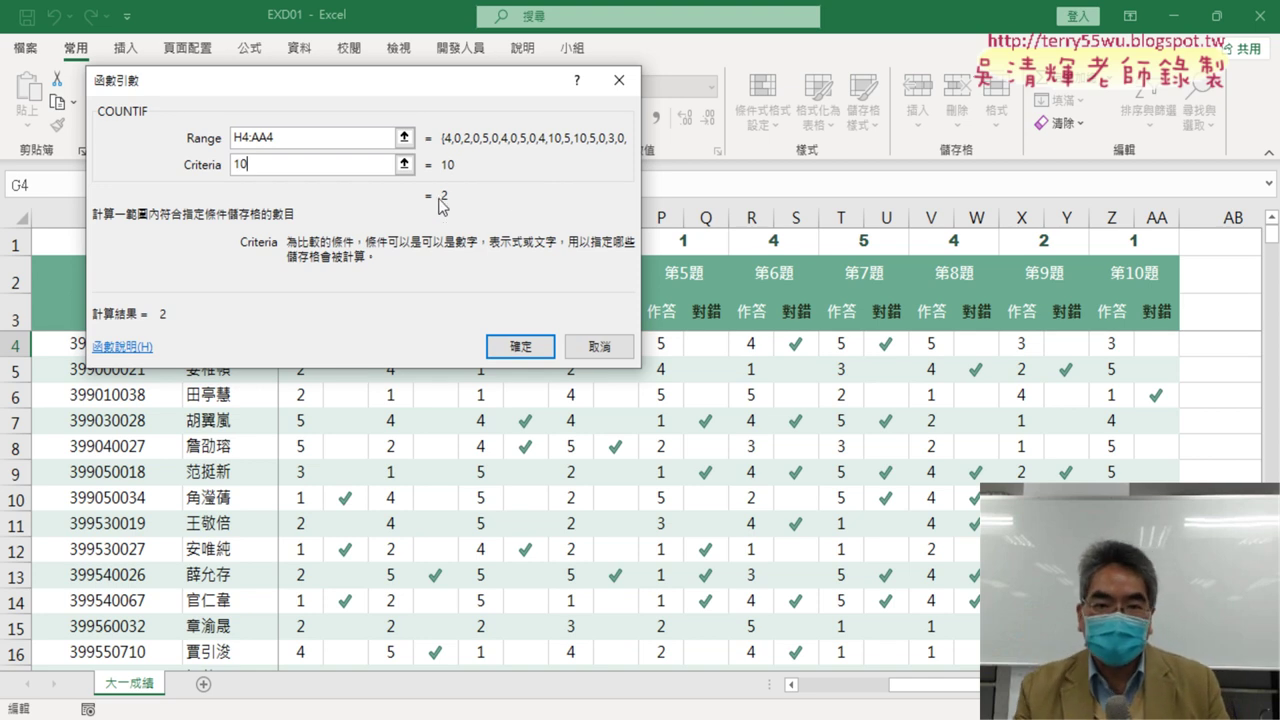
pyautogui.click(521, 347)
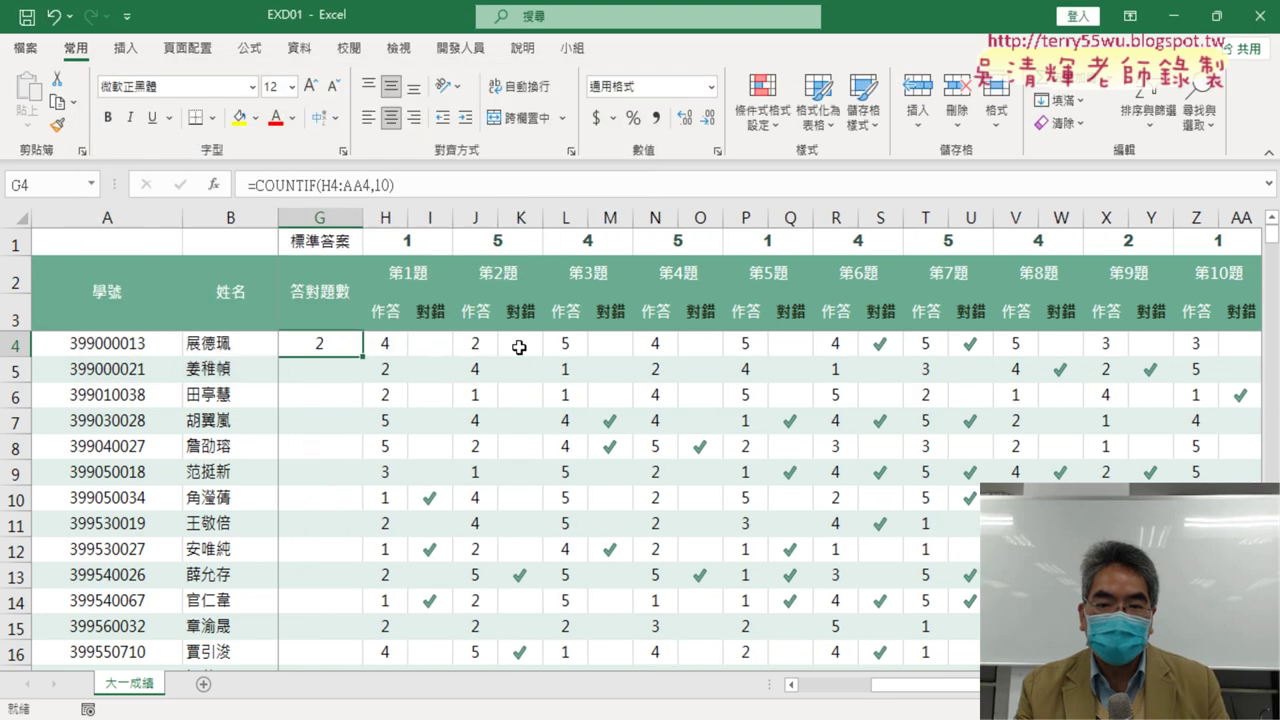
# Fill the G4 formula down column G and inspect the scoring formula in S4
pyautogui.doubleClick(367, 358)
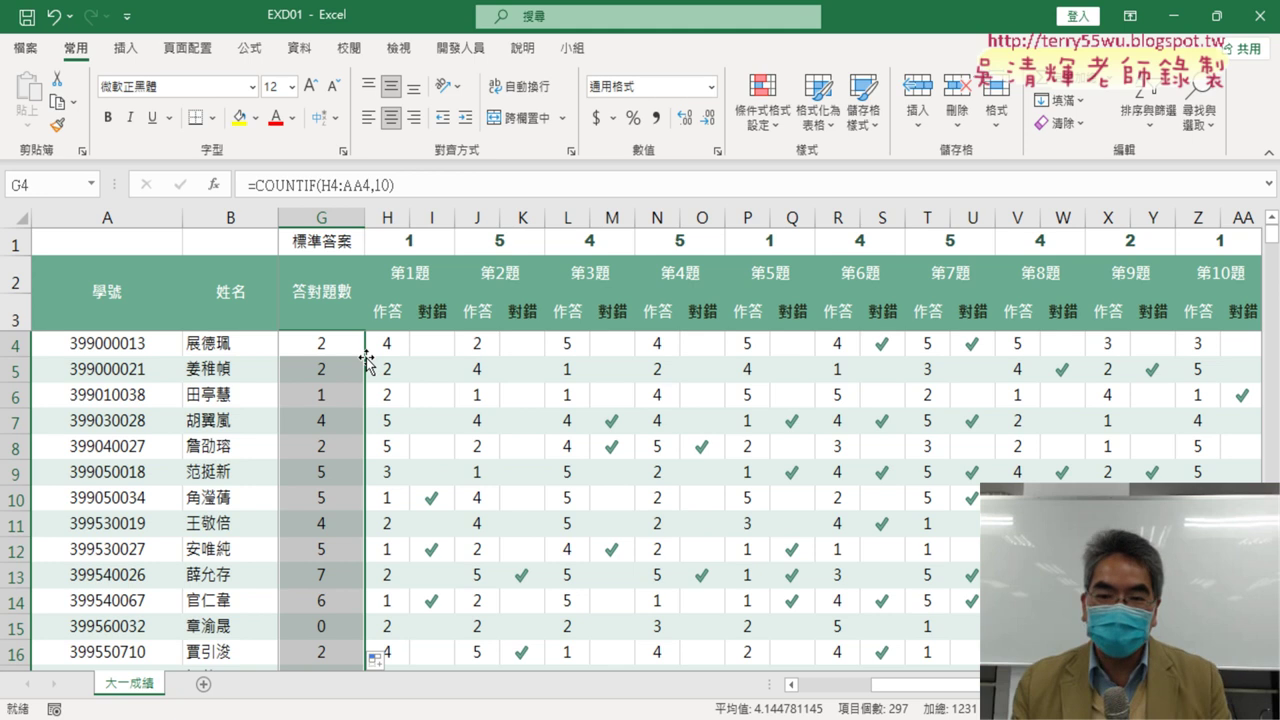
pyautogui.click(332, 346)
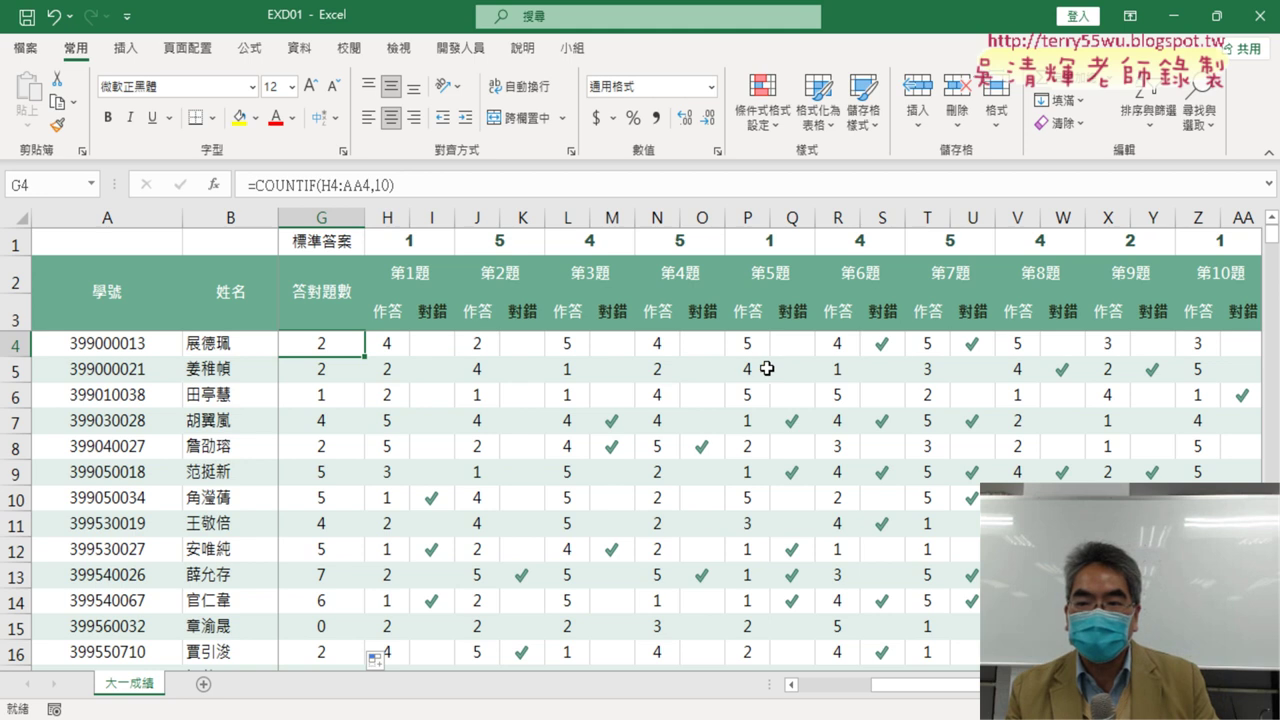
pyautogui.click(888, 344)
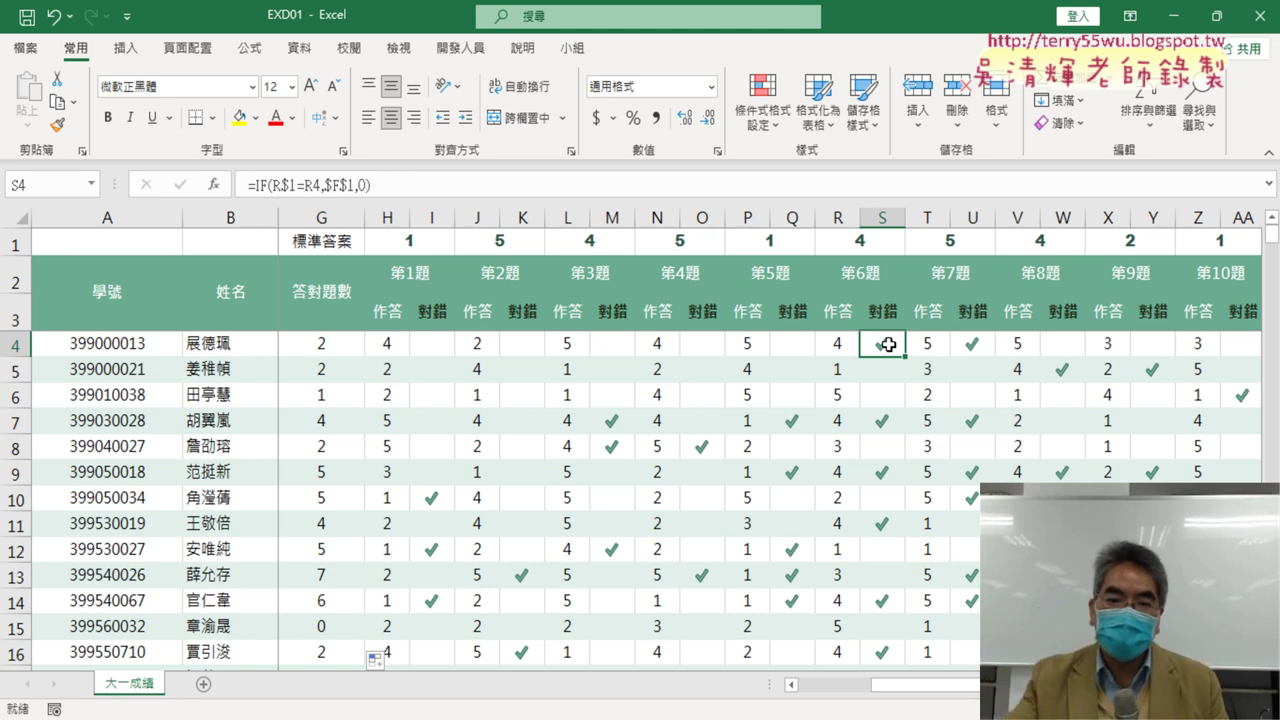
# Review G4's COUNTIF arguments and close them without changes
pyautogui.click(335, 345)
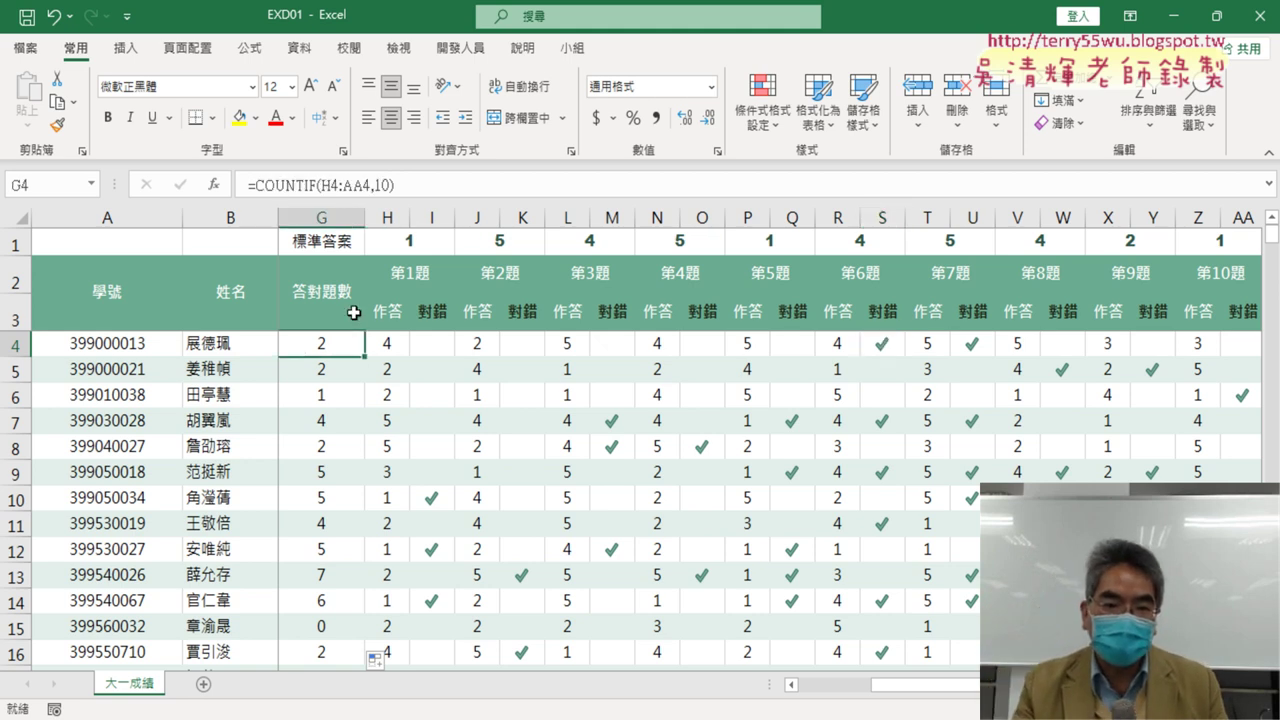
pyautogui.click(295, 180)
pyautogui.click(213, 185)
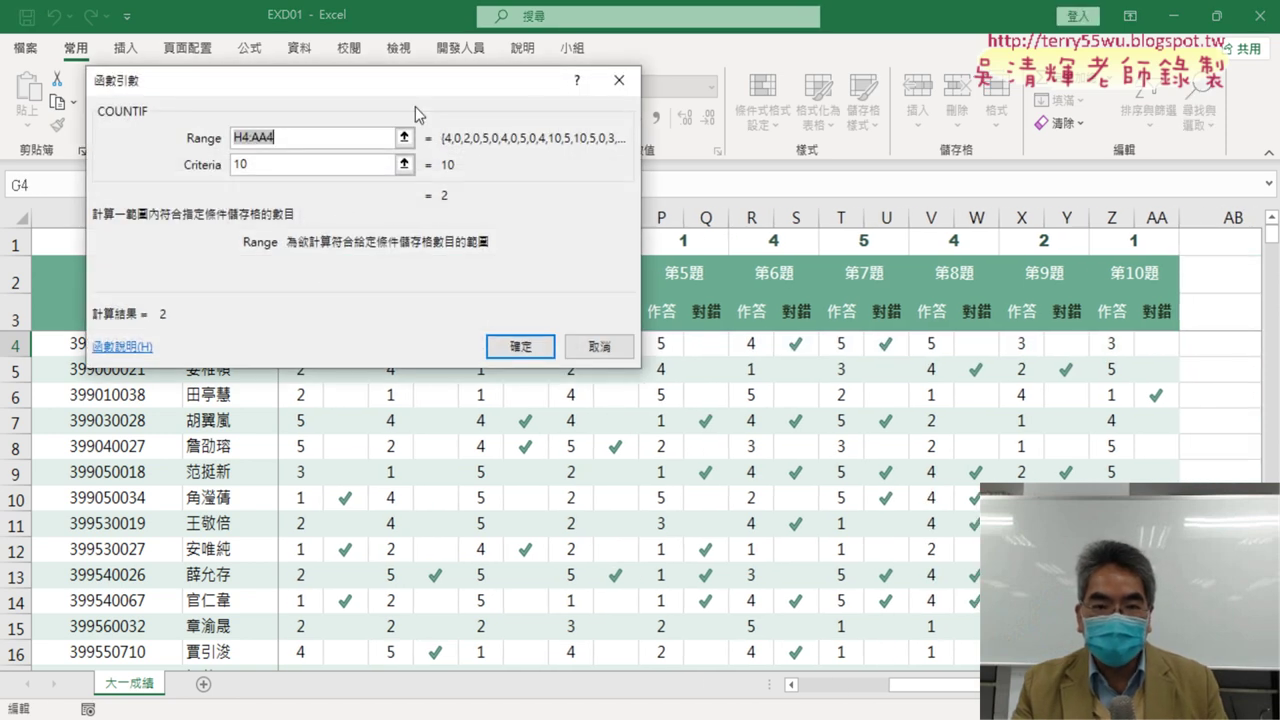
pyautogui.moveTo(415, 106); pyautogui.dragTo(378, 433)
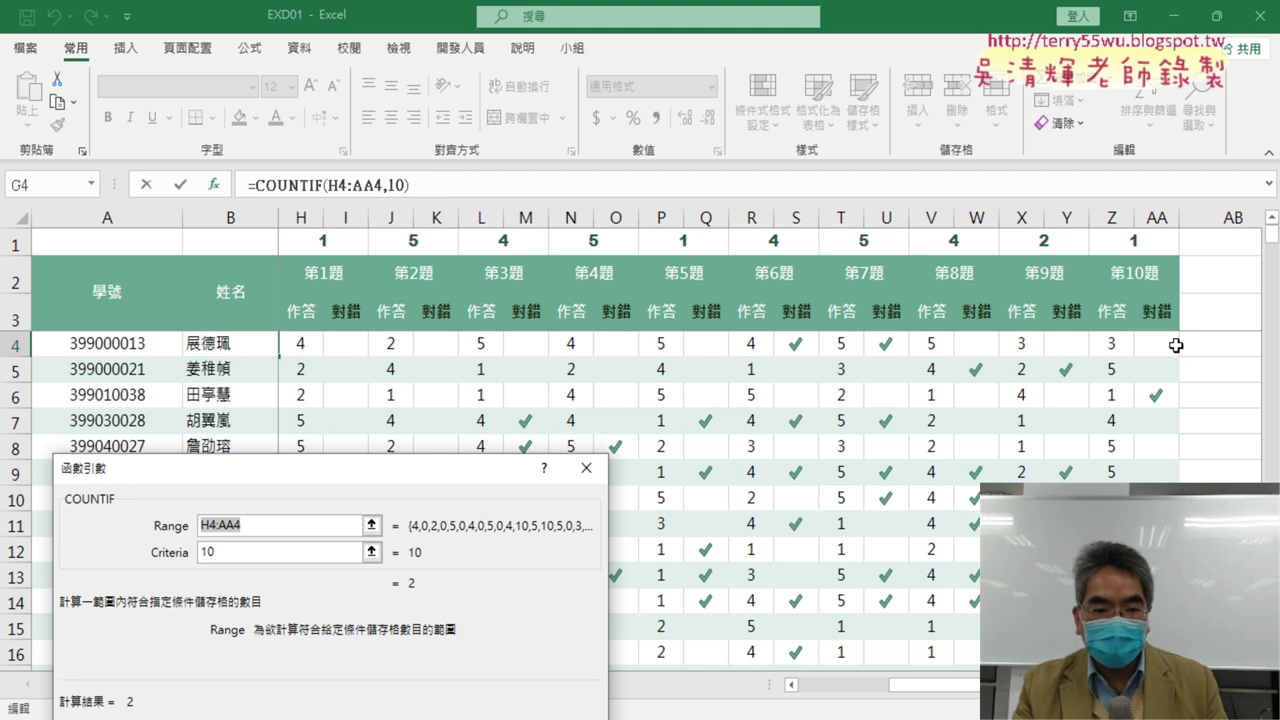
pyautogui.click(231, 549)
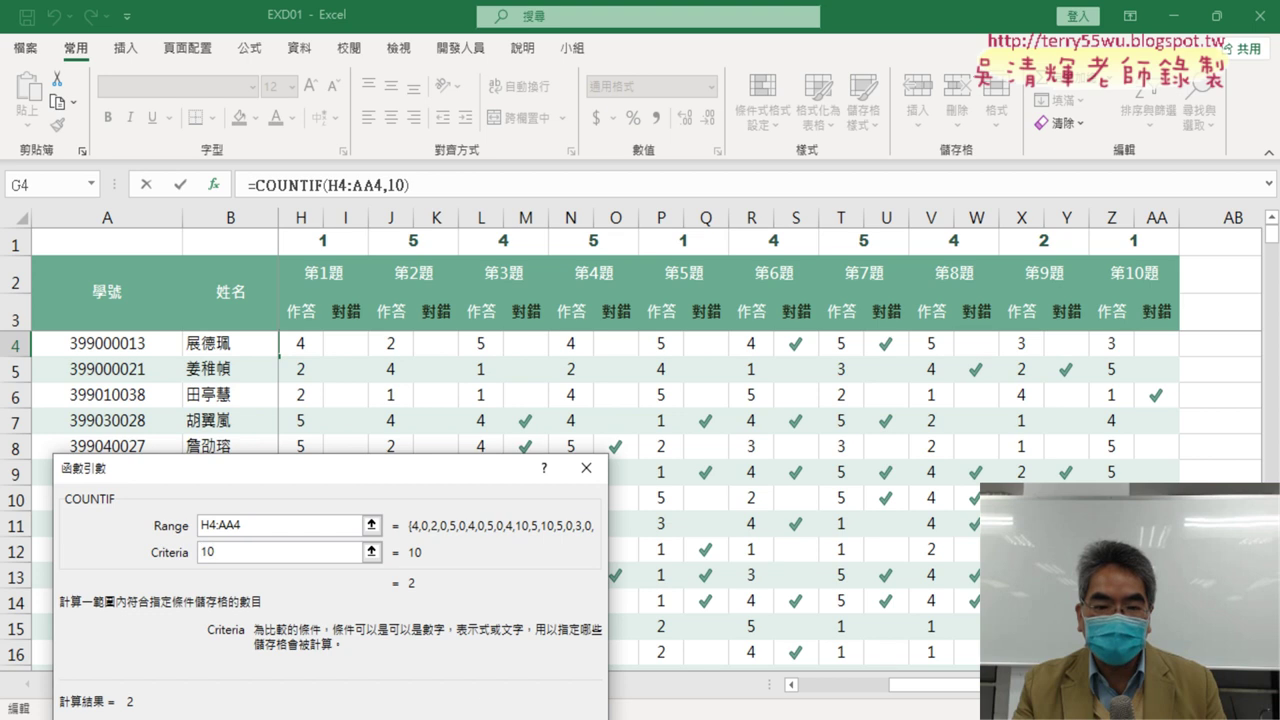
pyautogui.press('Return')
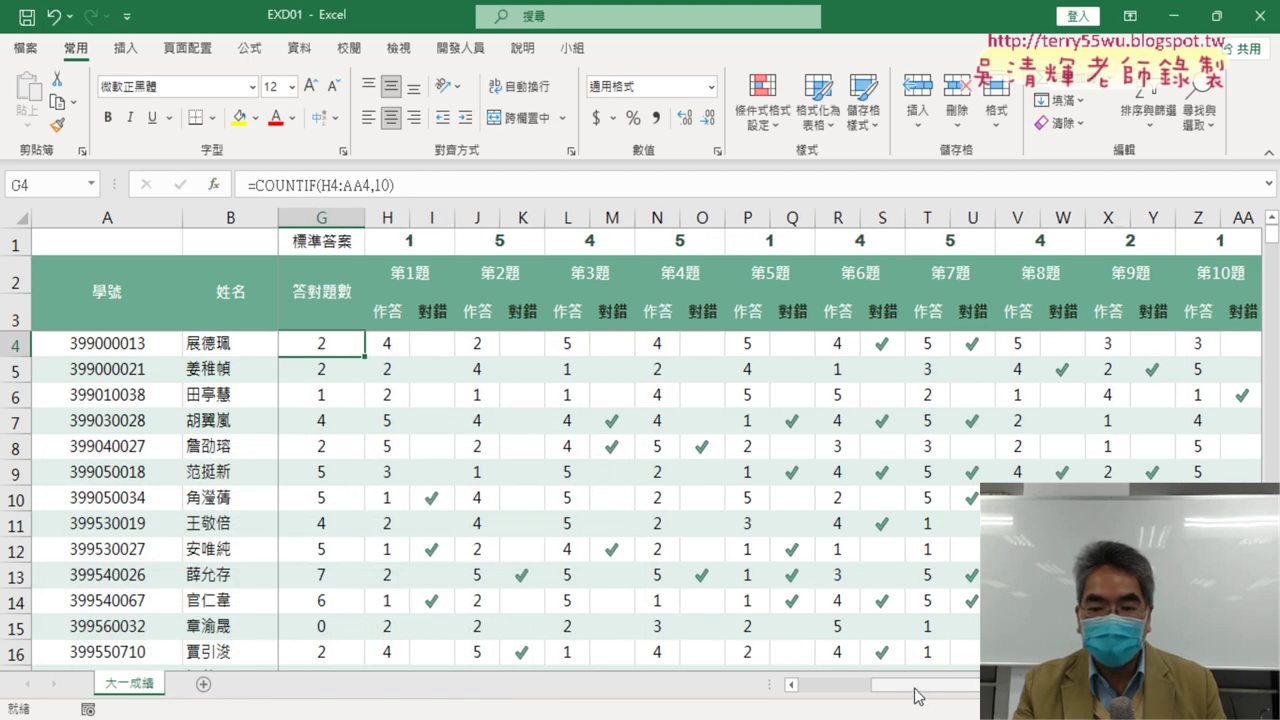
# Start a grade formula in F4 by entering =
pyautogui.moveTo(918, 697); pyautogui.dragTo(823, 689)
pyautogui.click(647, 346)
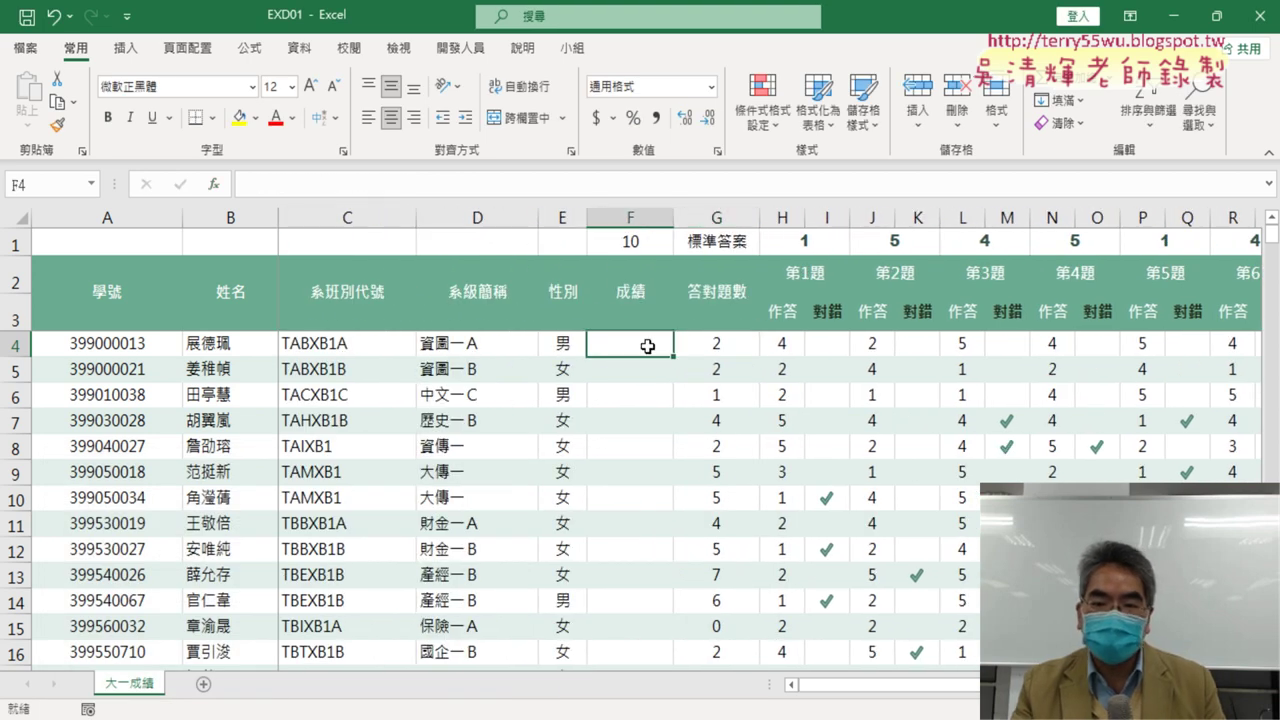
pyautogui.click(326, 193)
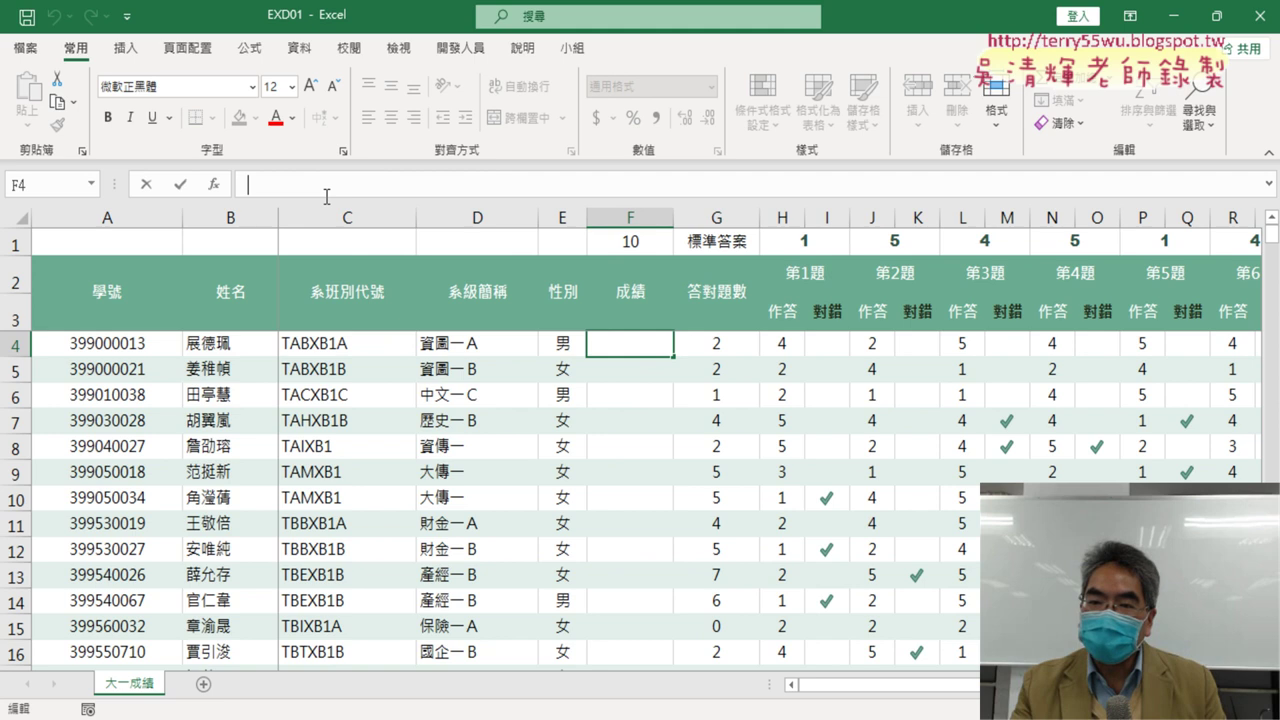
pyautogui.write('=')
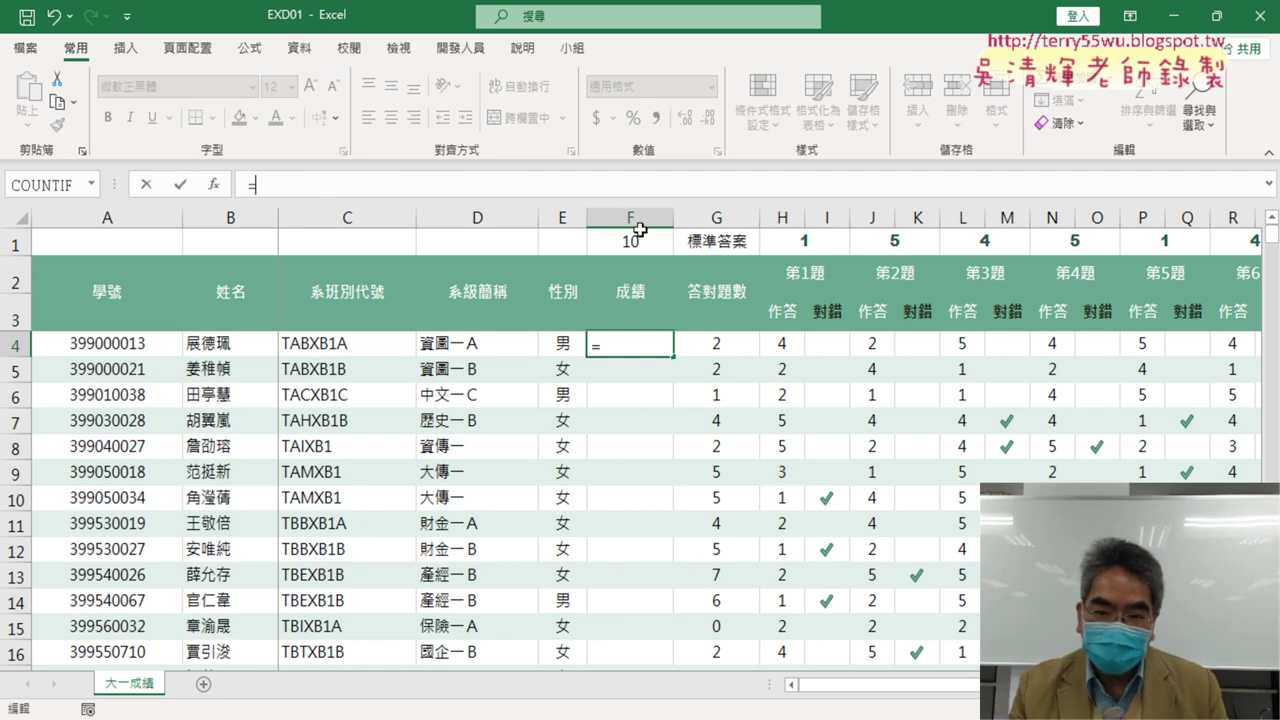
# Read the task instructions in the PDF, then minimize it to get back to Excel
pyautogui.hotkey('alt', 'Tab')
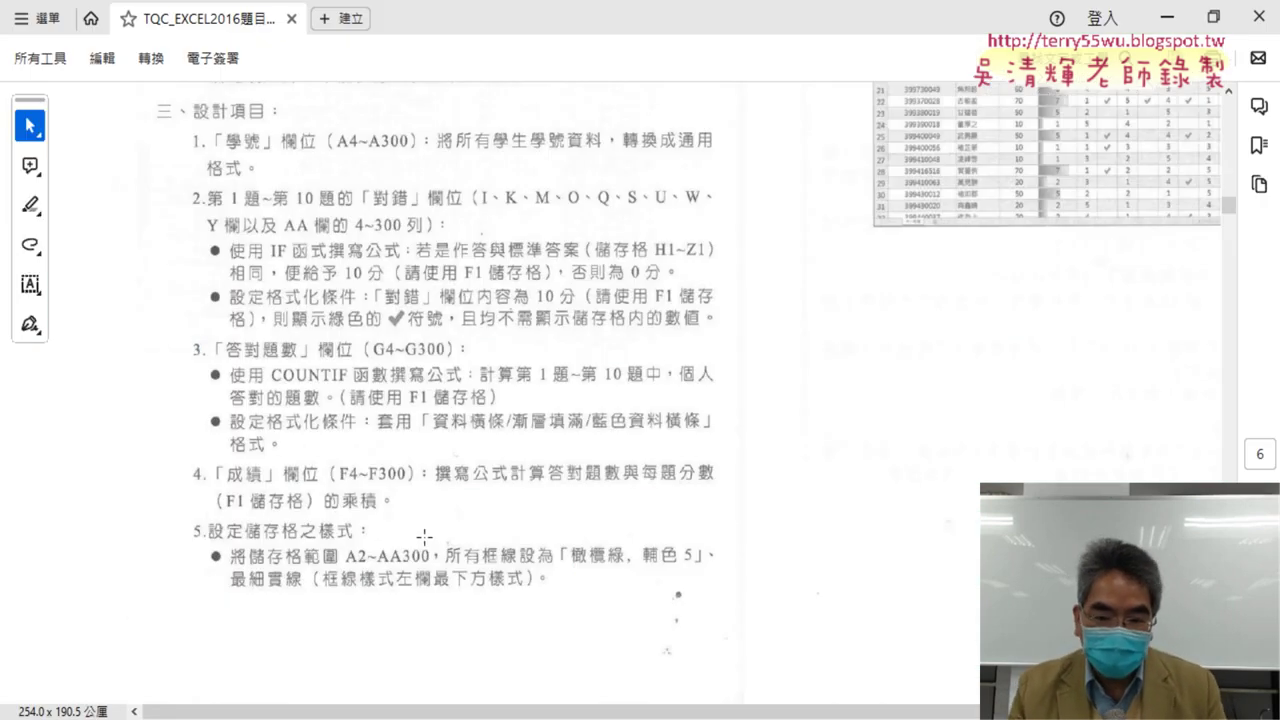
pyautogui.scroll(-1, 364, 441)
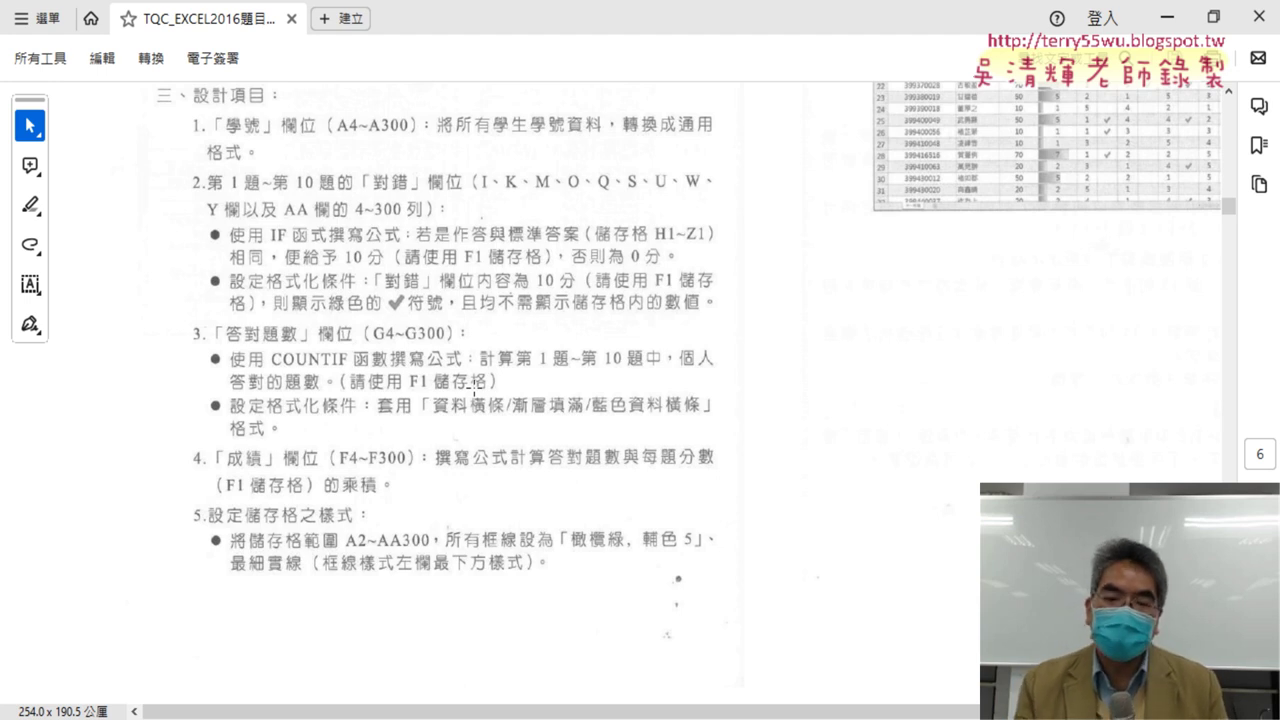
pyautogui.click(1166, 18)
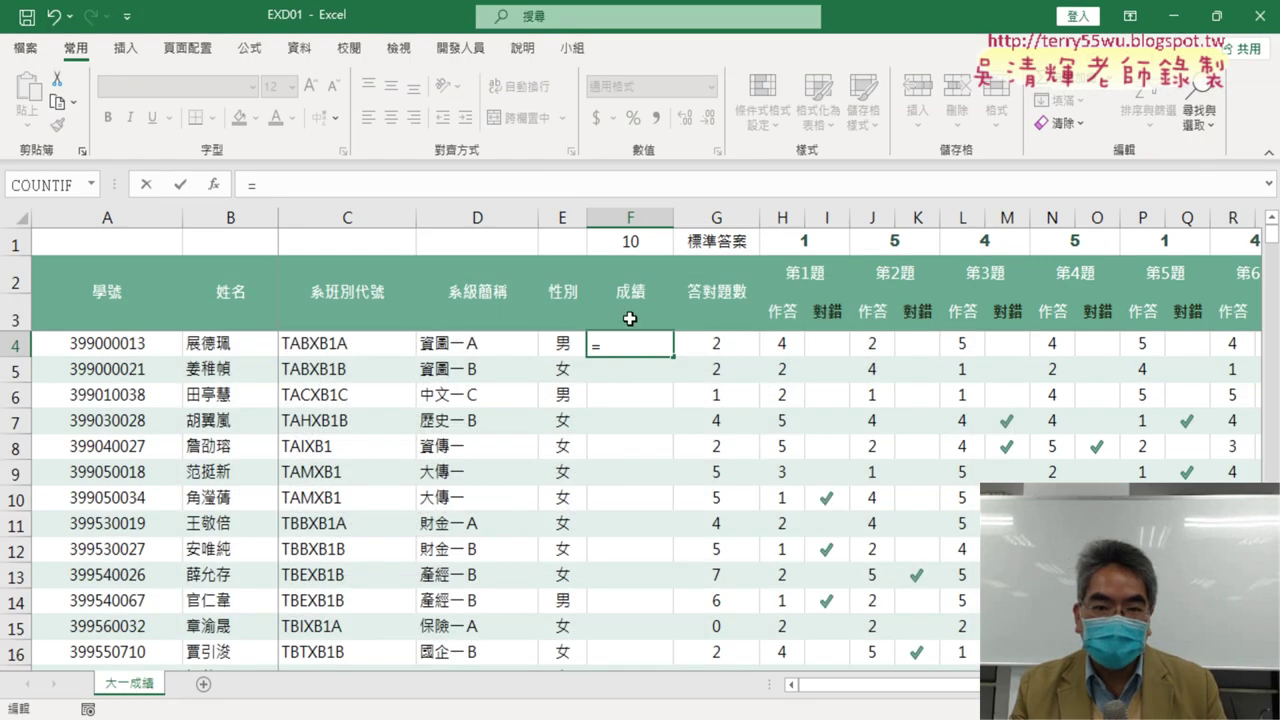
# Cancel F4's entry, reopen G4's COUNTIF arguments, and check the 成績 rule in the PDF
pyautogui.click(146, 184)
pyautogui.click(722, 340)
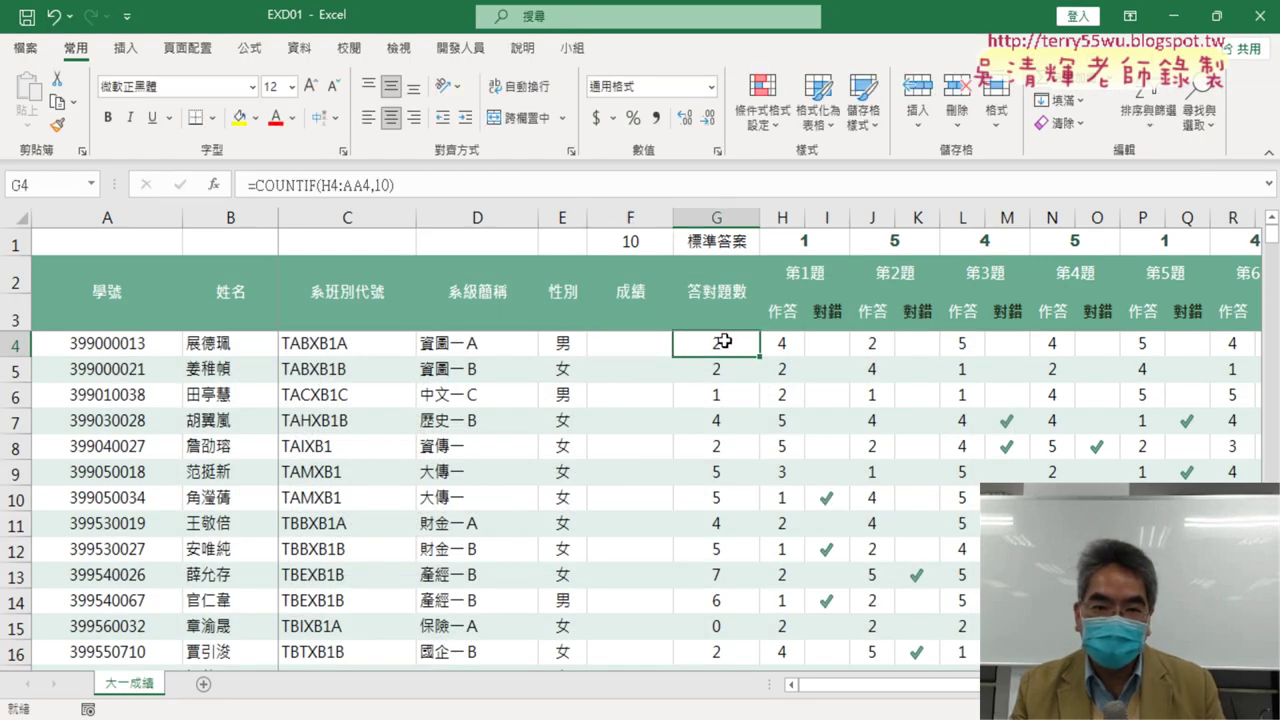
pyautogui.click(297, 186)
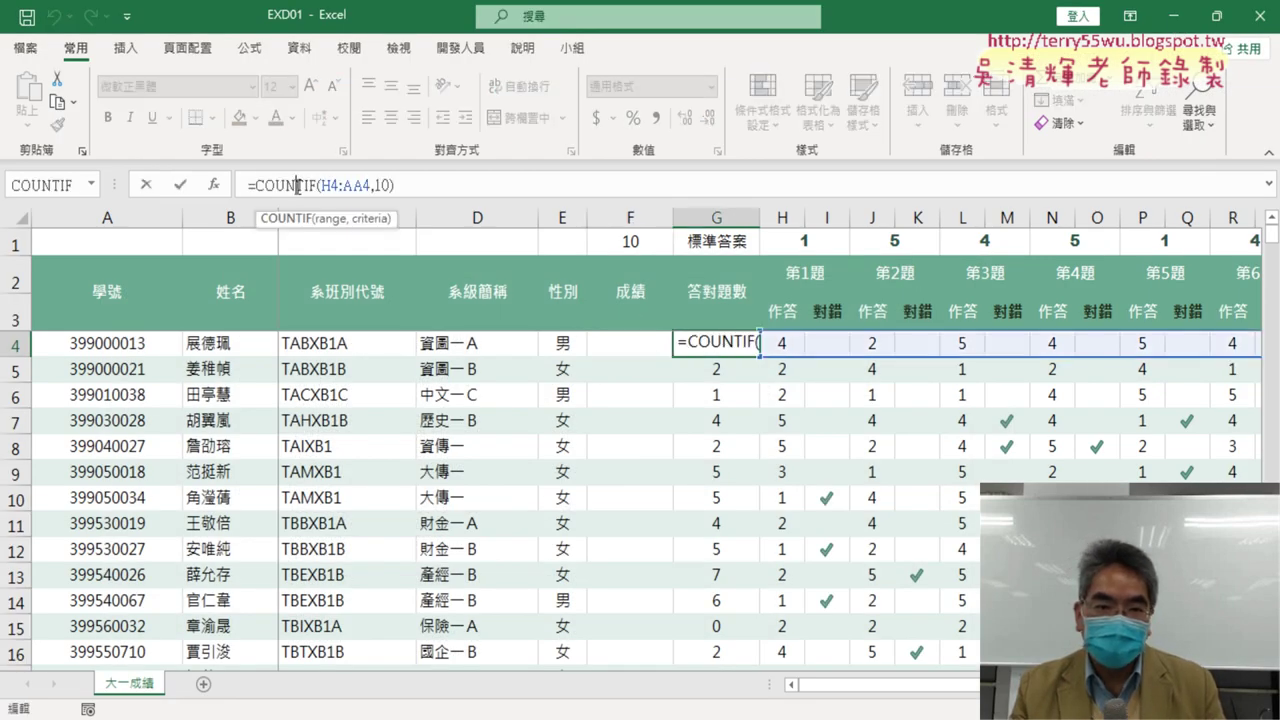
pyautogui.click(213, 185)
pyautogui.click(205, 509)
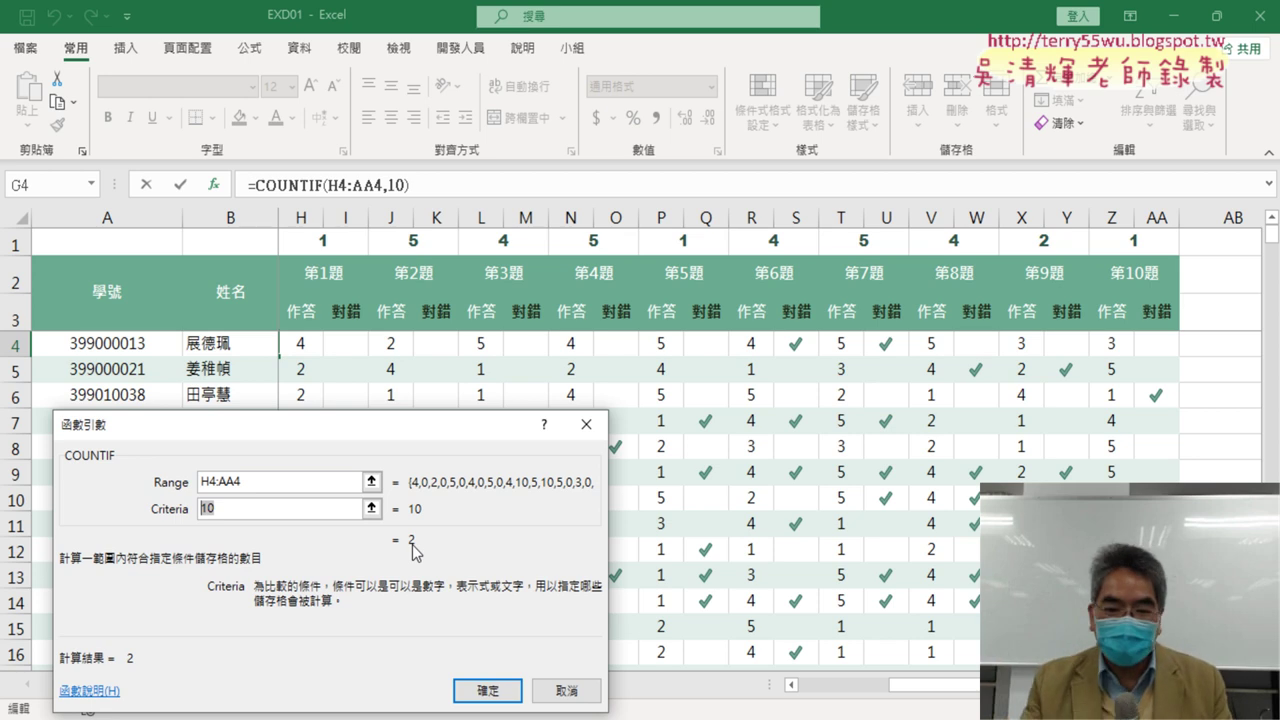
pyautogui.hotkey('alt', 'Tab')
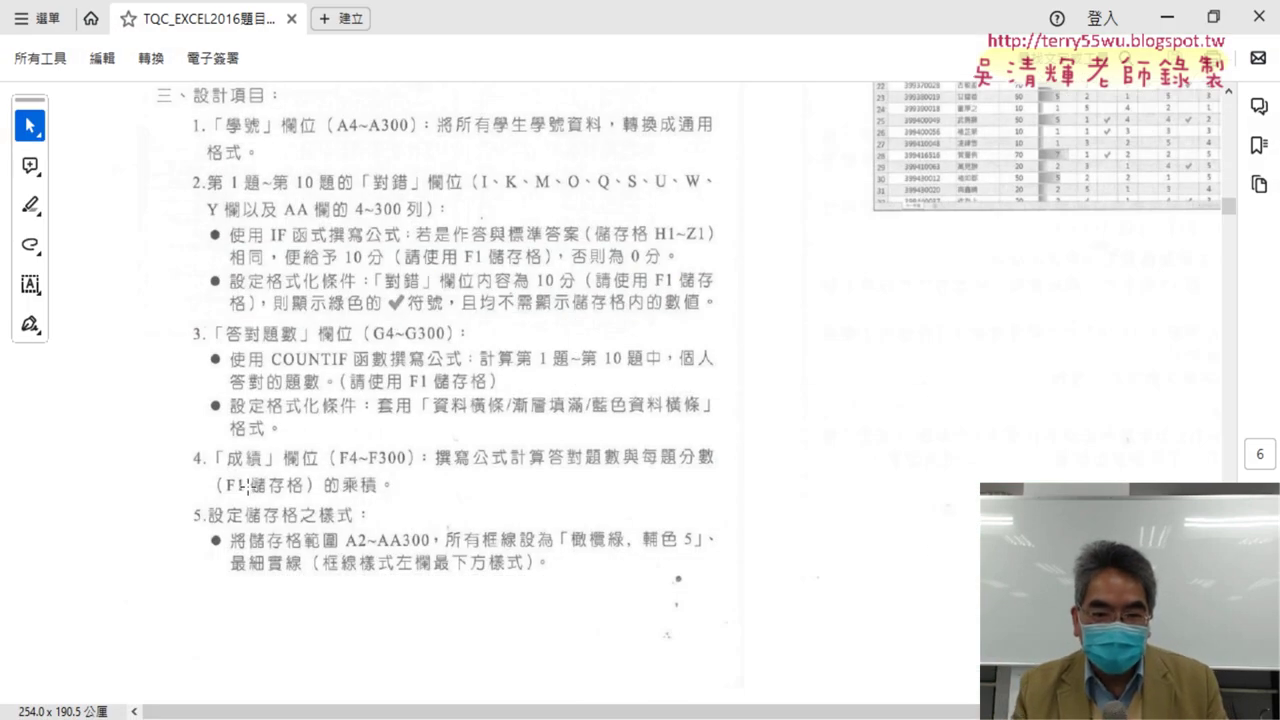
# Scroll the instructions slightly and minimize Acrobat Reader to return to G4's COUNTIF form
pyautogui.scroll(-1, 544, 462)
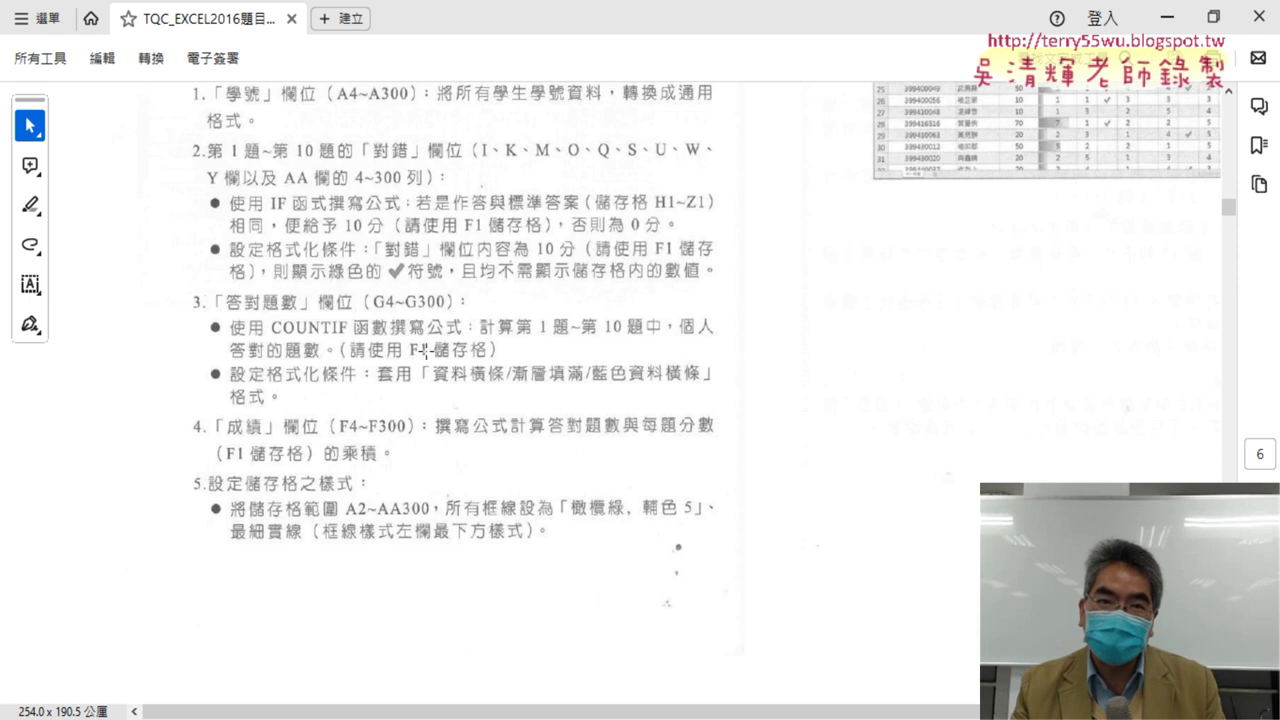
pyautogui.click(1166, 17)
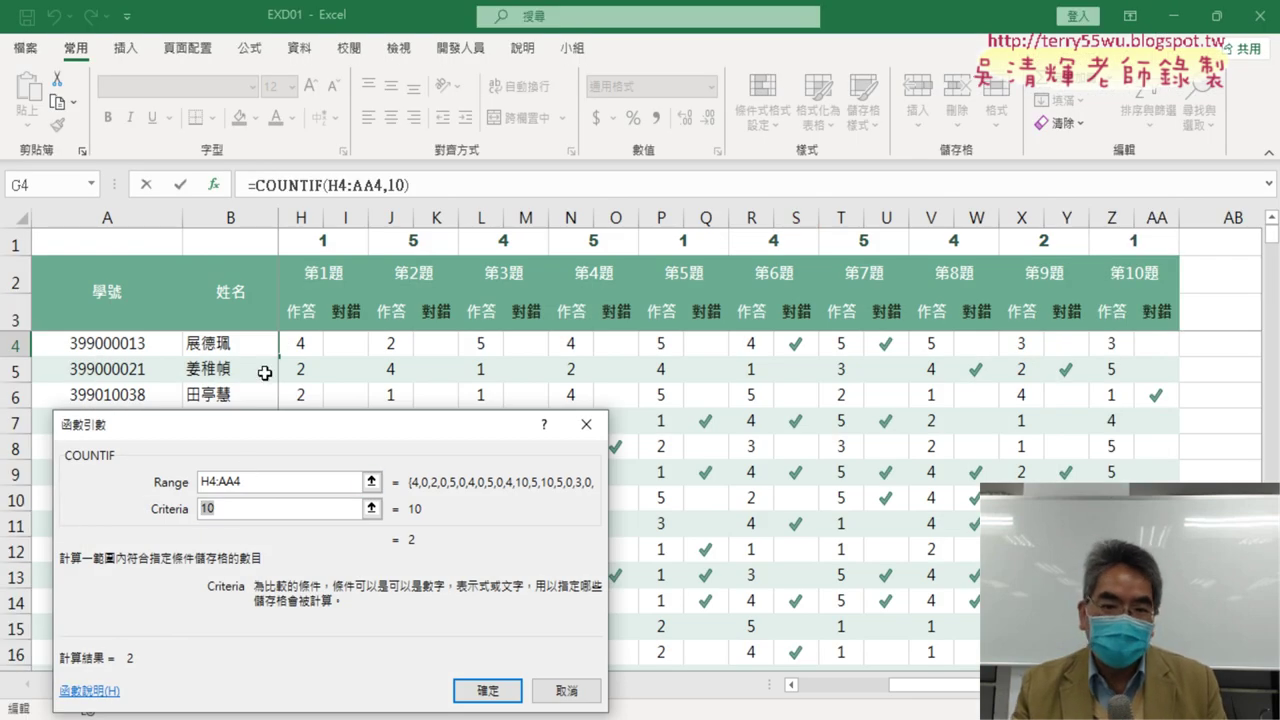
# Replace G4's COUNTIF criteria 10 with the absolute-row reference F$1 and confirm
pyautogui.moveTo(893, 686); pyautogui.dragTo(805, 686)
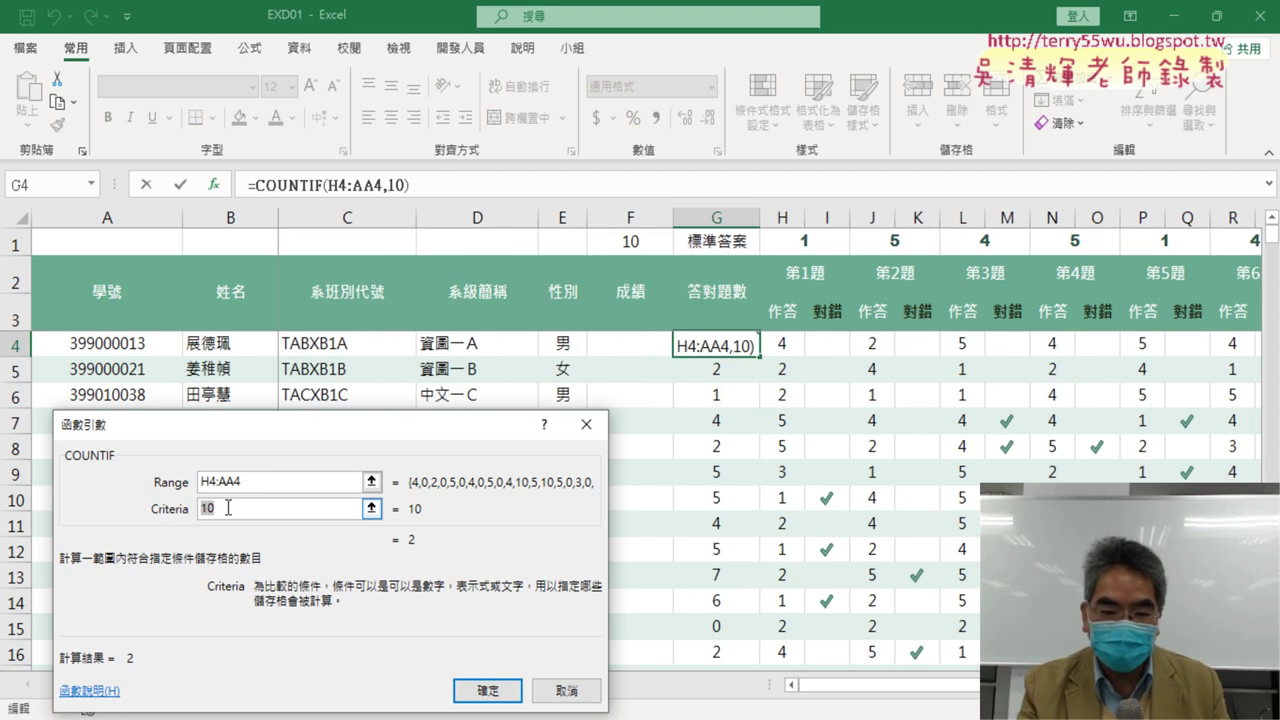
pyautogui.press('BackSpace')
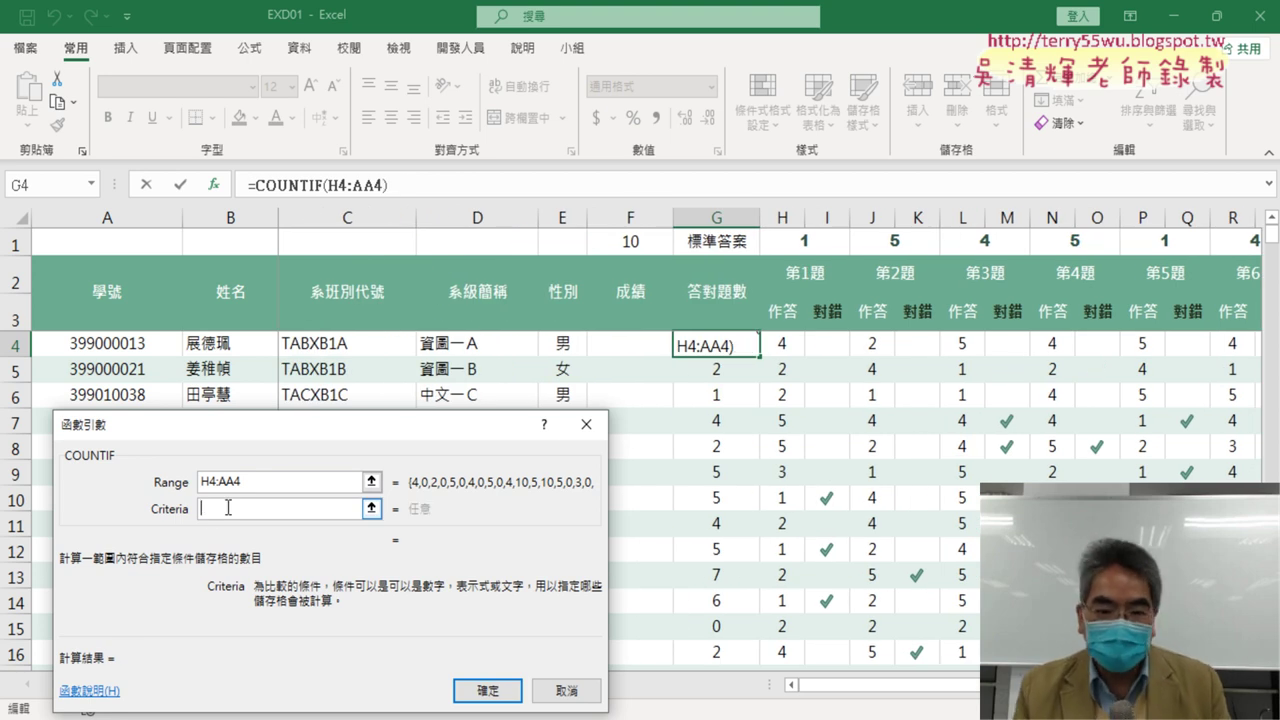
pyautogui.click(655, 243)
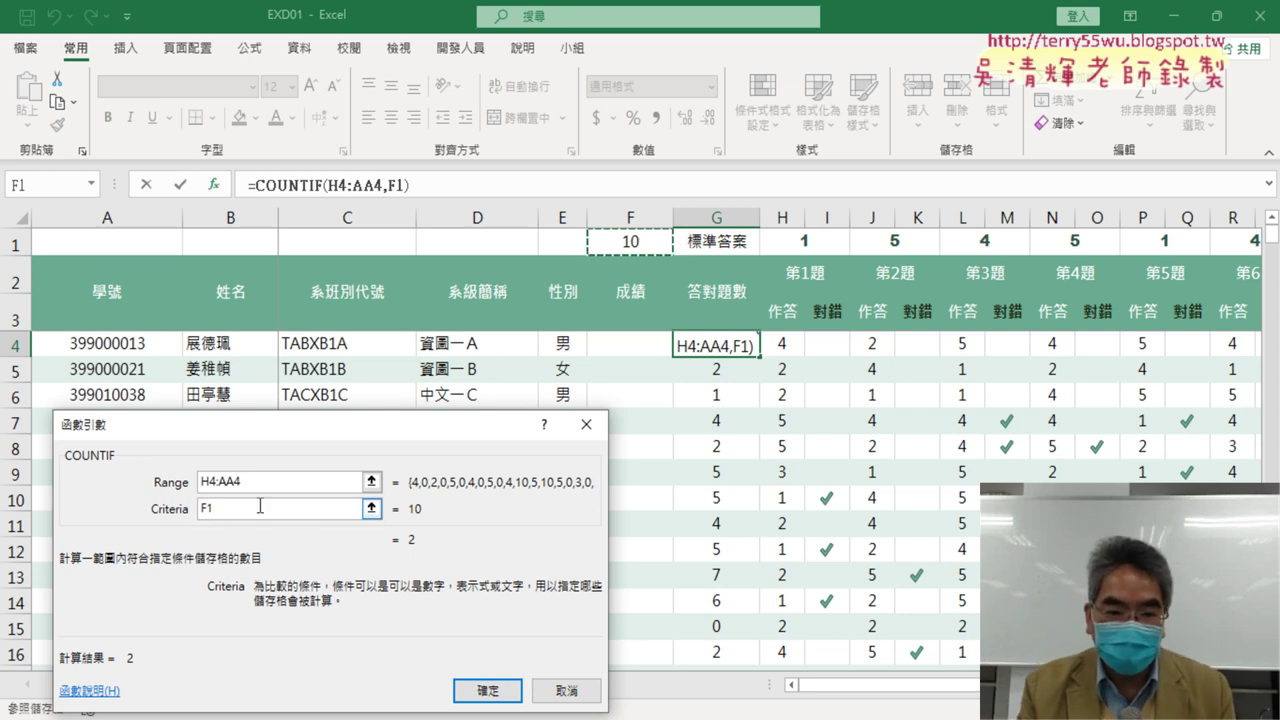
pyautogui.click(318, 509)
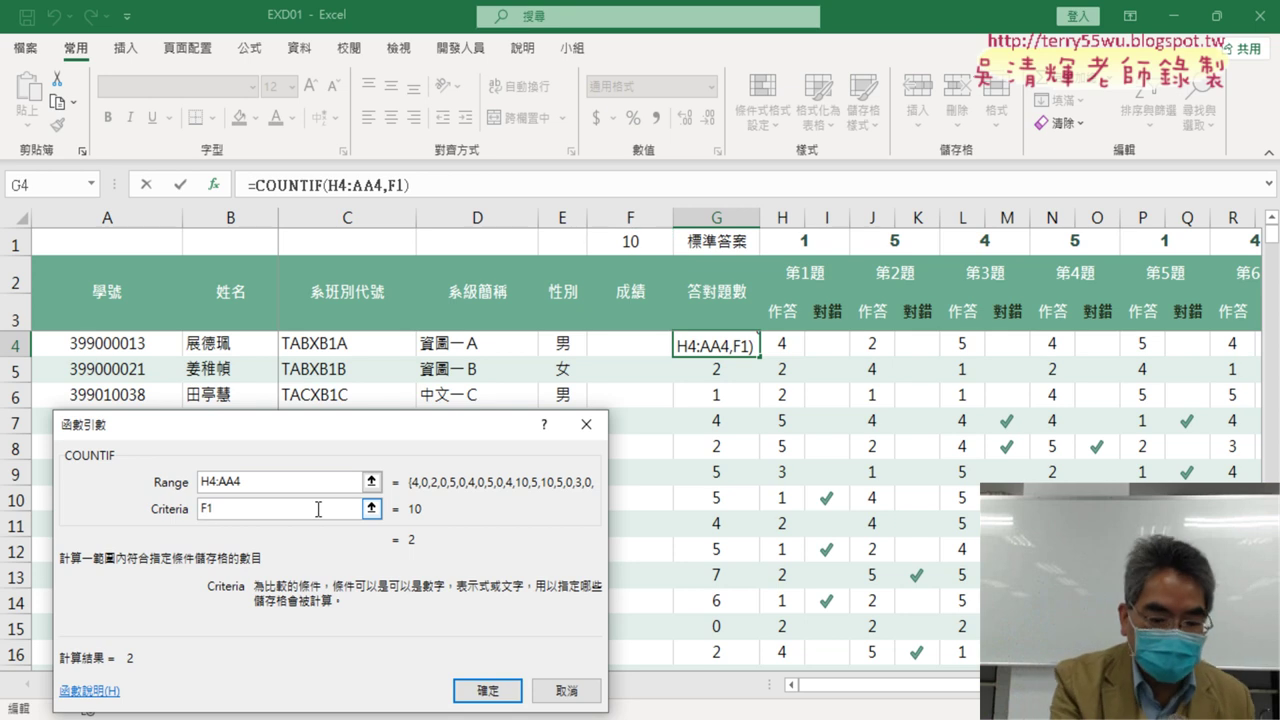
pyautogui.write('$')
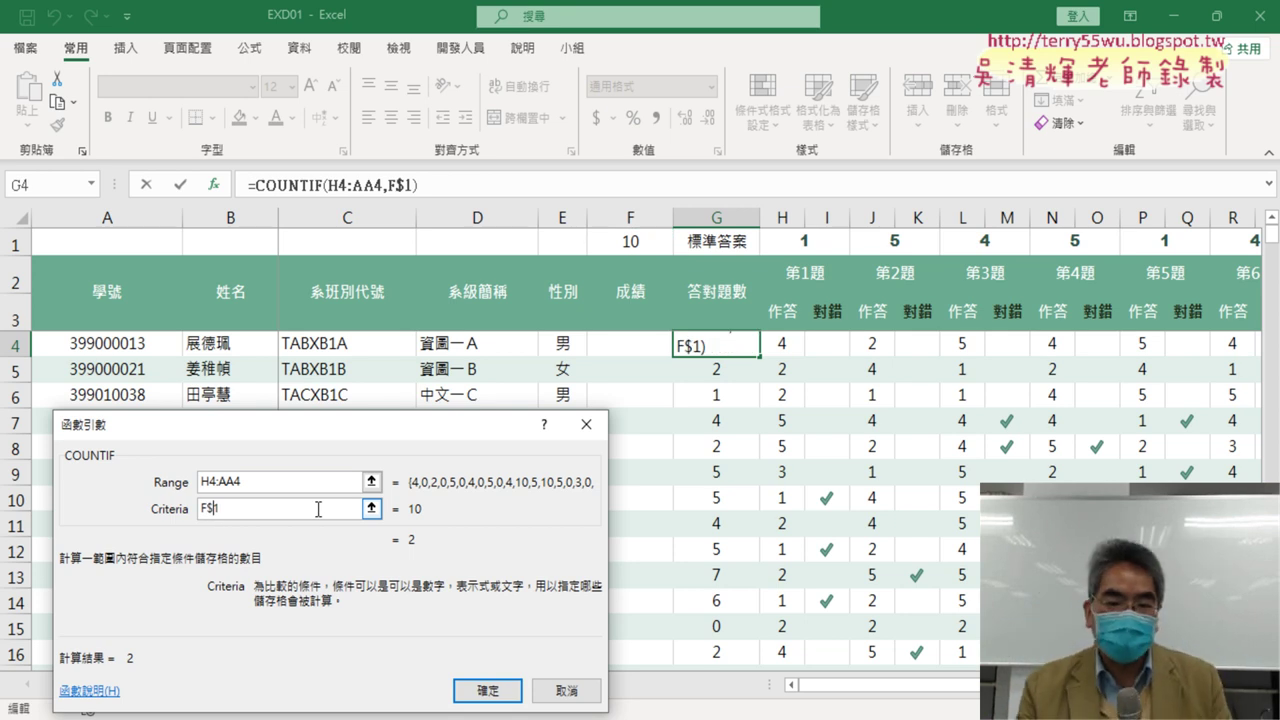
pyautogui.click(495, 692)
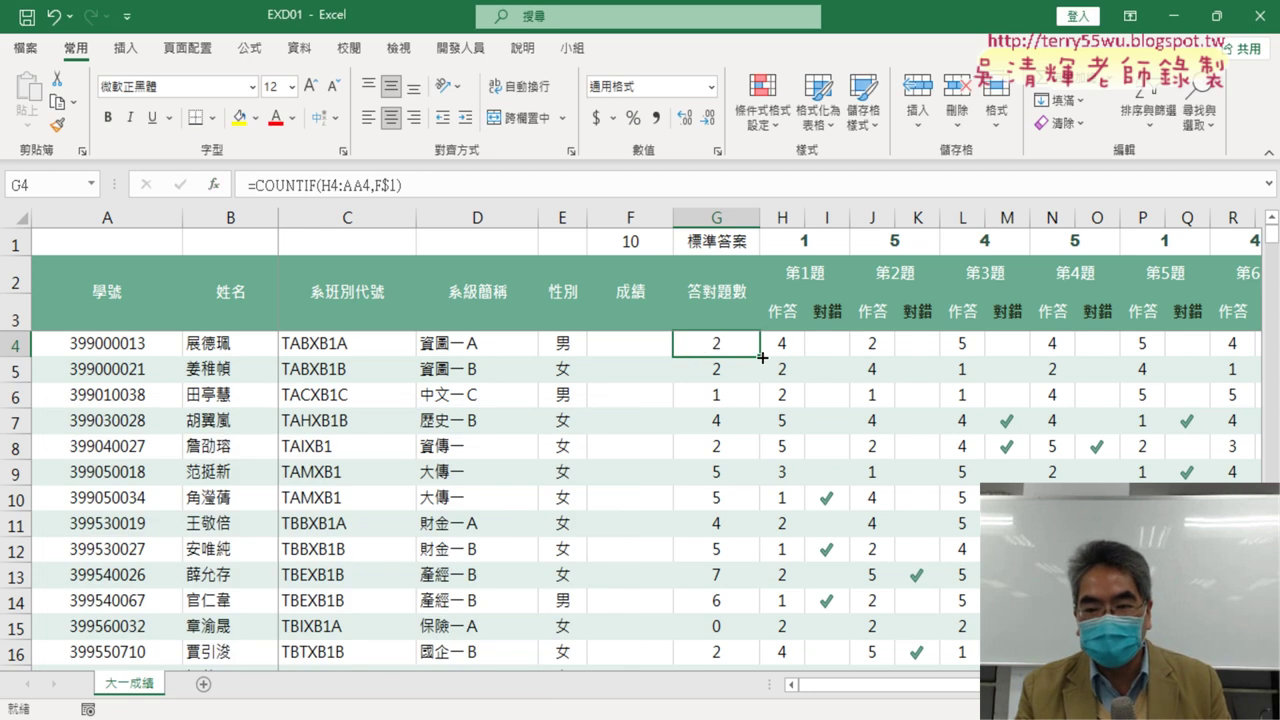
# Fill the G4 COUNTIF formula down column G, then compare it with the exam instructions PDF
pyautogui.doubleClick(762, 355)
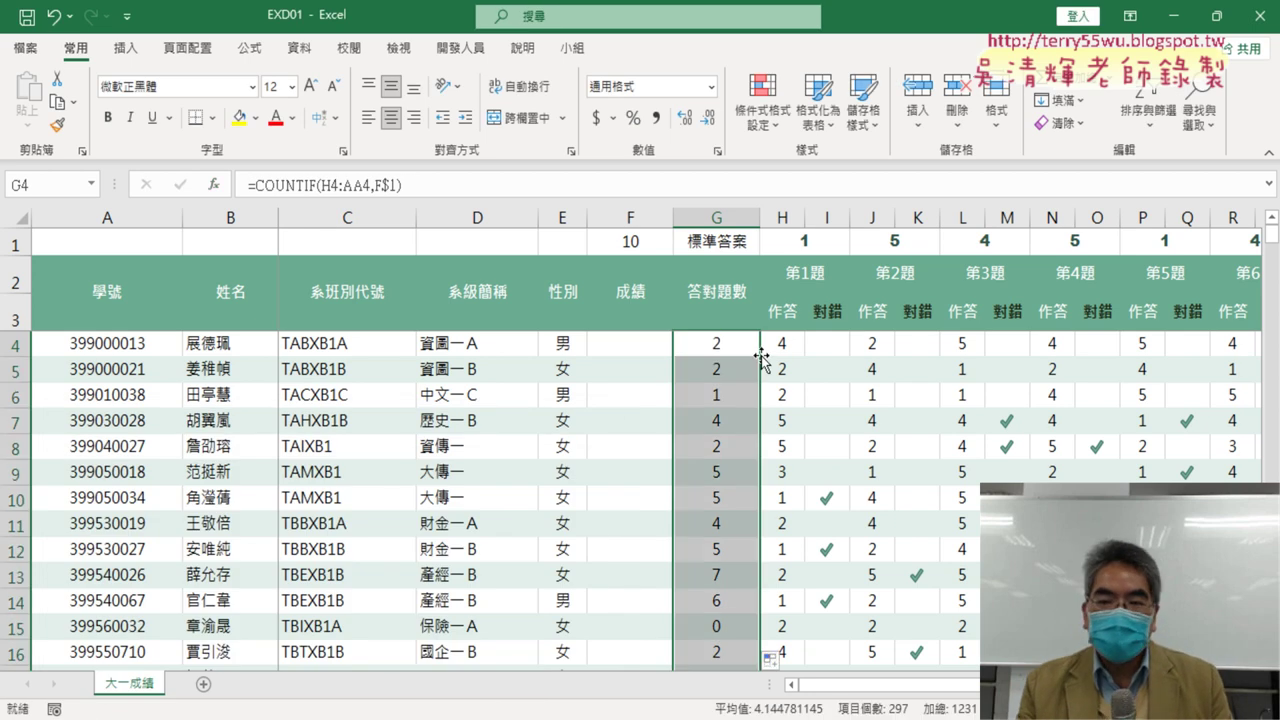
pyautogui.click(630, 341)
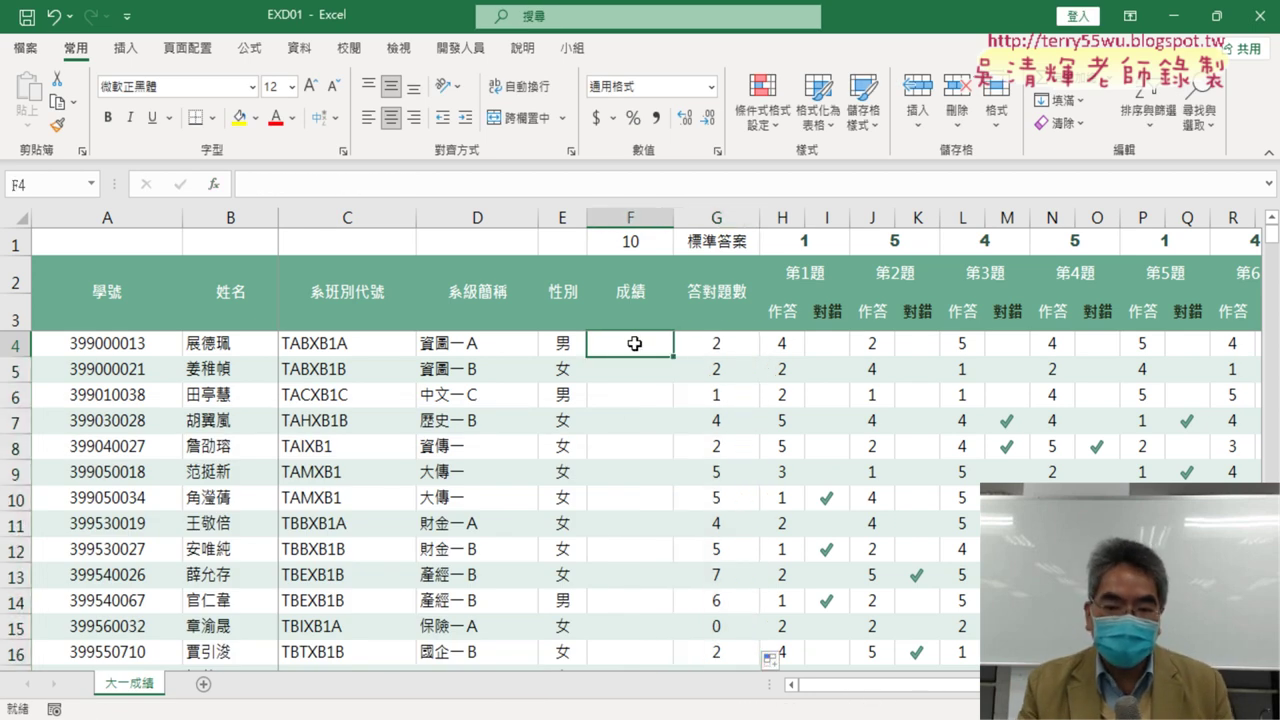
pyautogui.hotkey('alt', 'Tab')
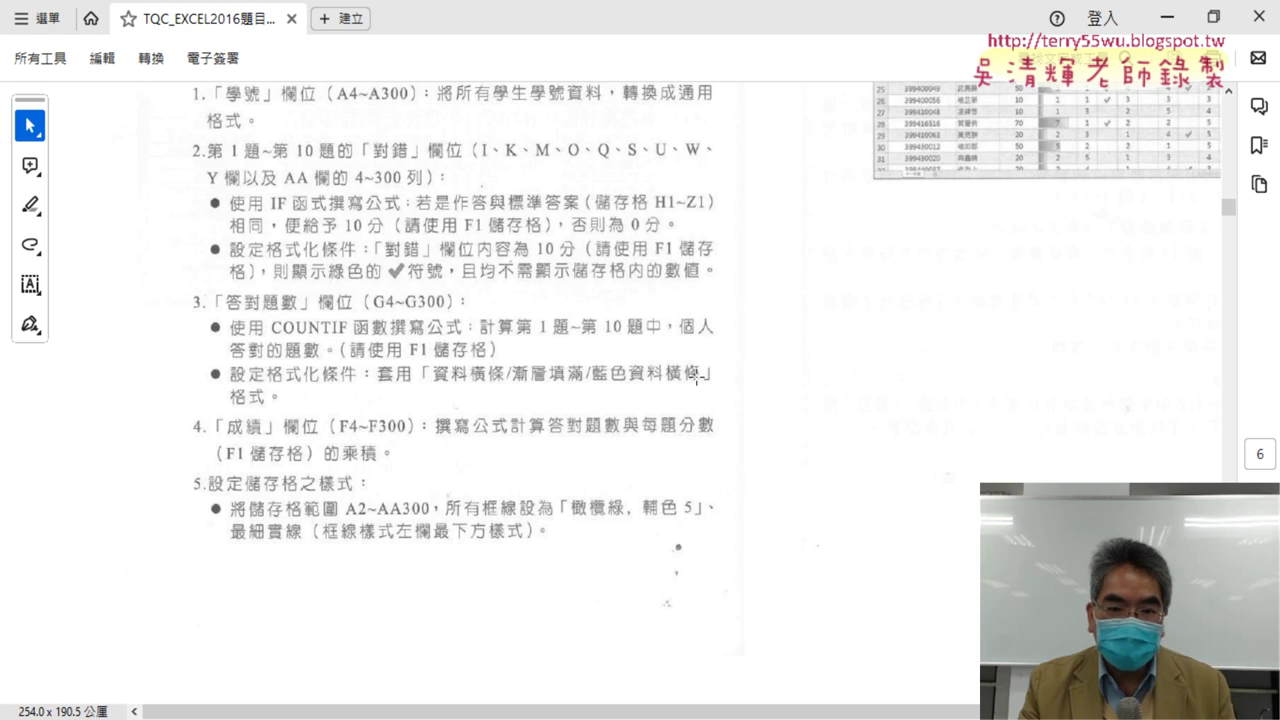
pyautogui.click(1167, 17)
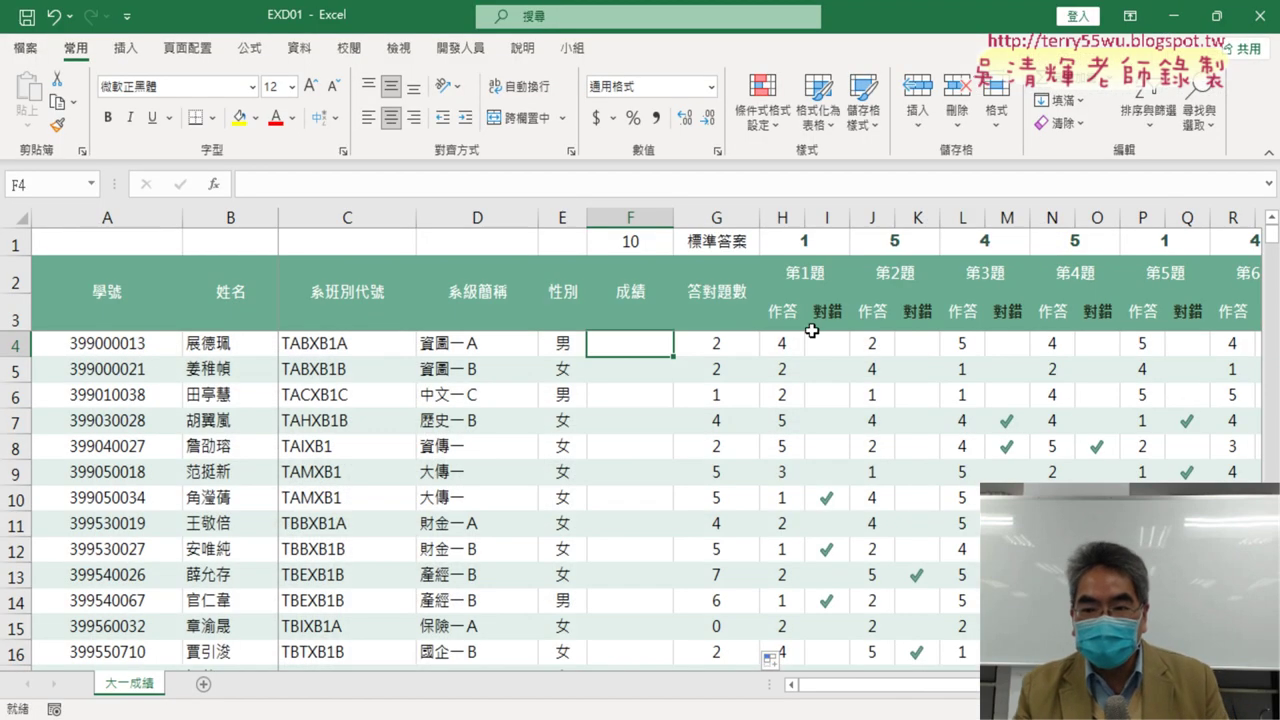
# Check the copied COUNTIF formulas in G4, G13, G14 and G15
pyautogui.click(726, 343)
pyautogui.scroll(-2, 726, 343)
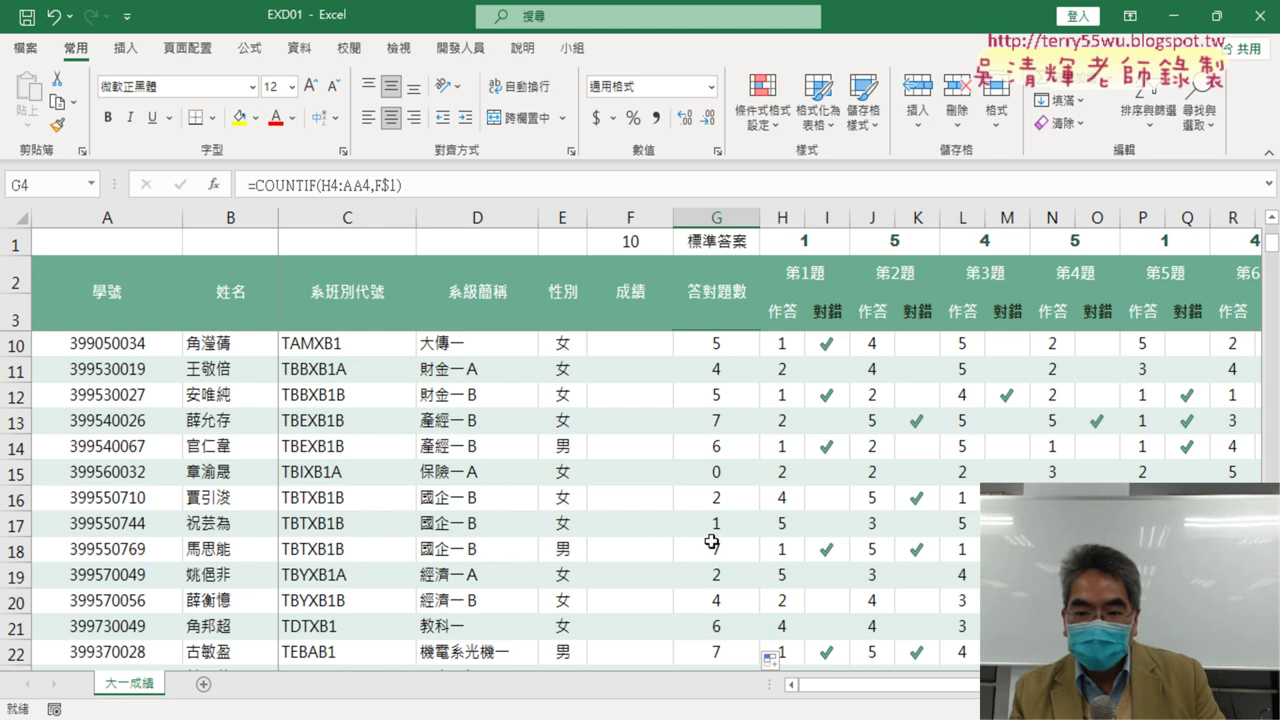
pyautogui.click(732, 421)
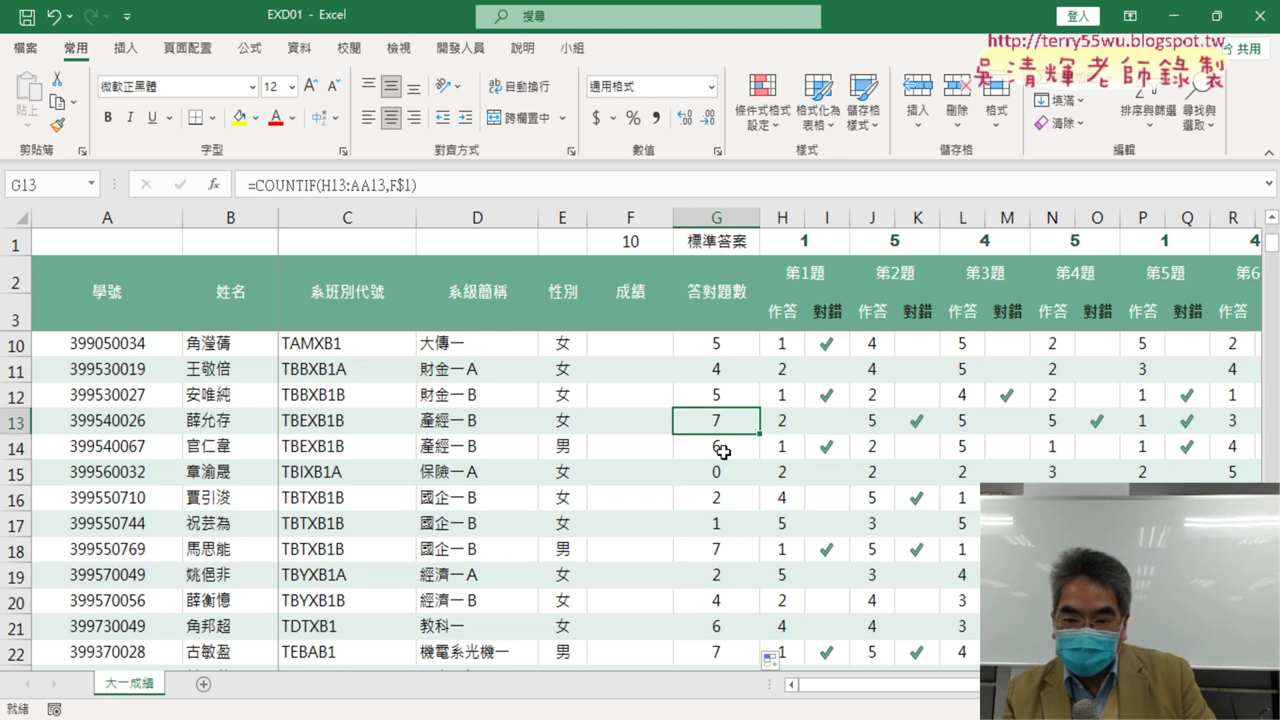
pyautogui.click(722, 451)
pyautogui.click(724, 468)
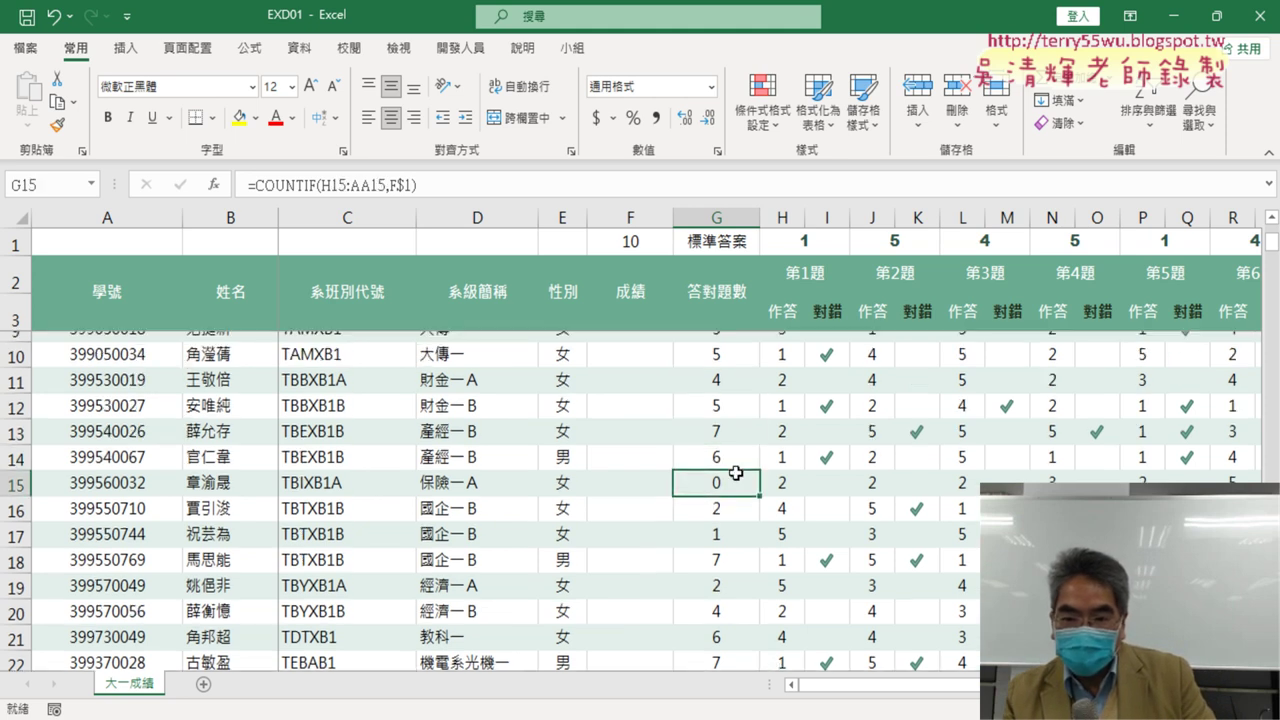
pyautogui.scroll(2, 730, 468)
pyautogui.click(729, 345)
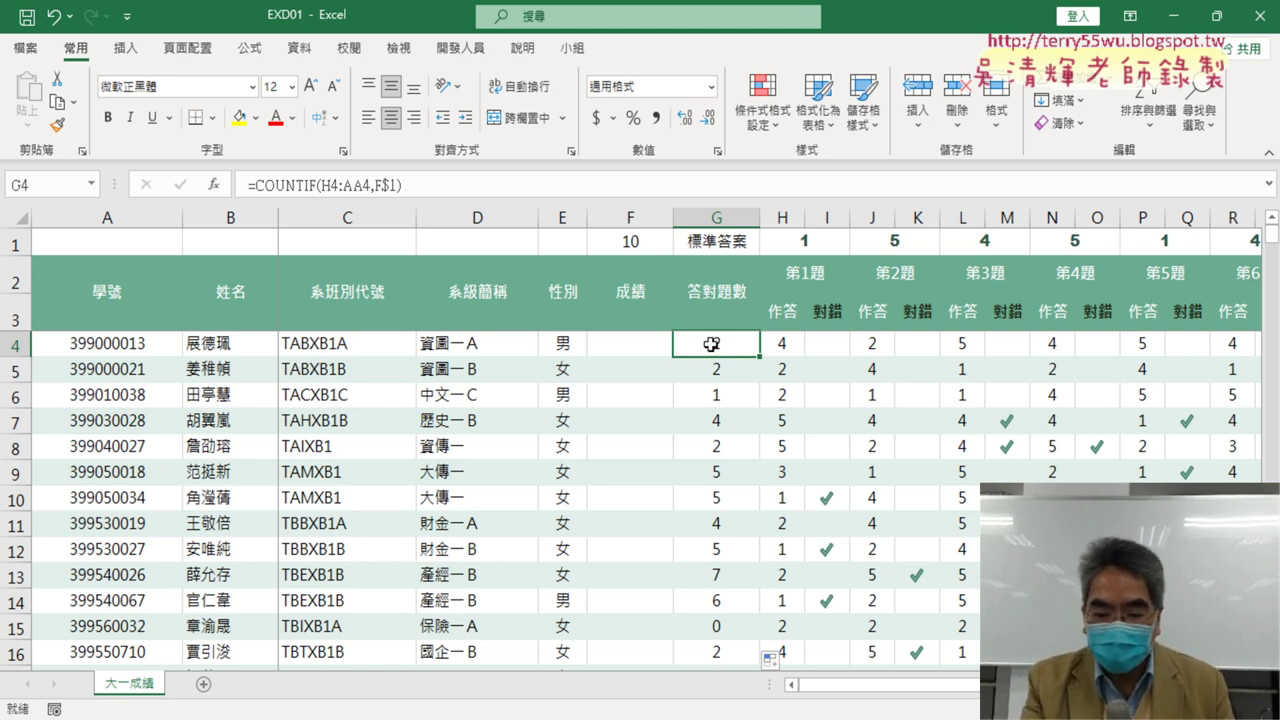
# Apply Blue gradient-fill data bars to the correct-answer counts in G4:G300
pyautogui.hotkey('ctrl', 'shift', 'Down')
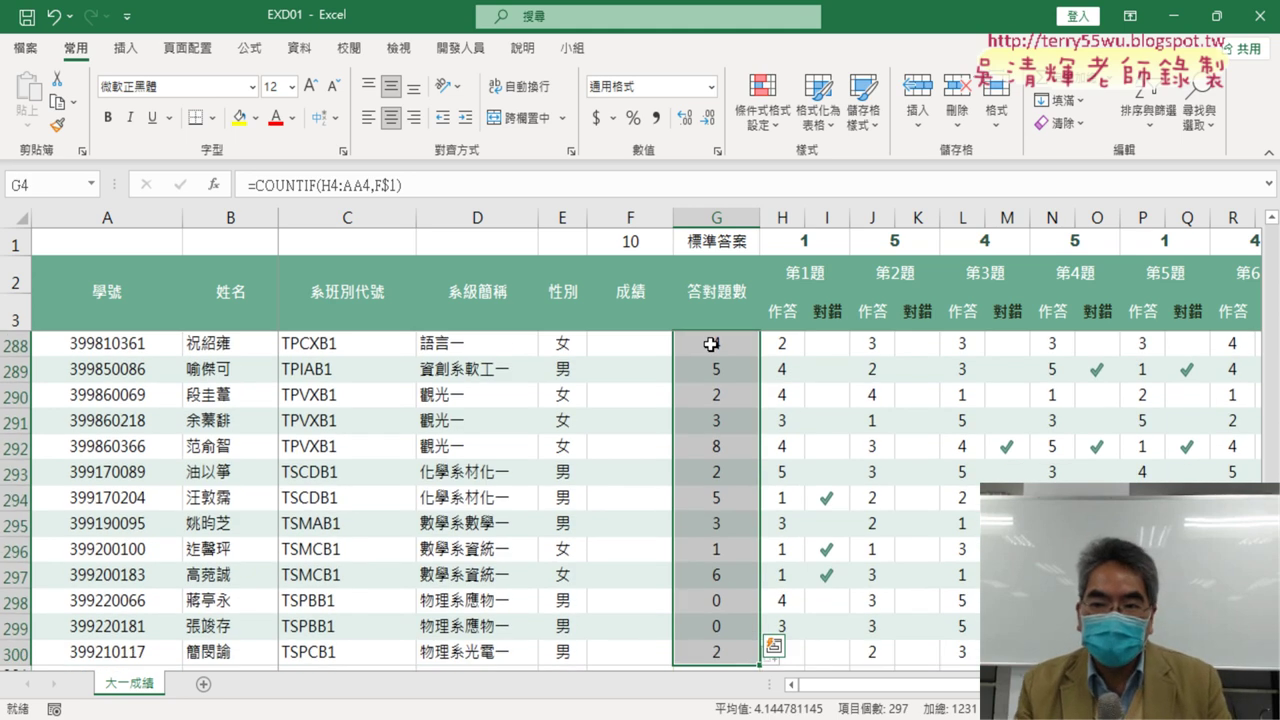
pyautogui.click(774, 128)
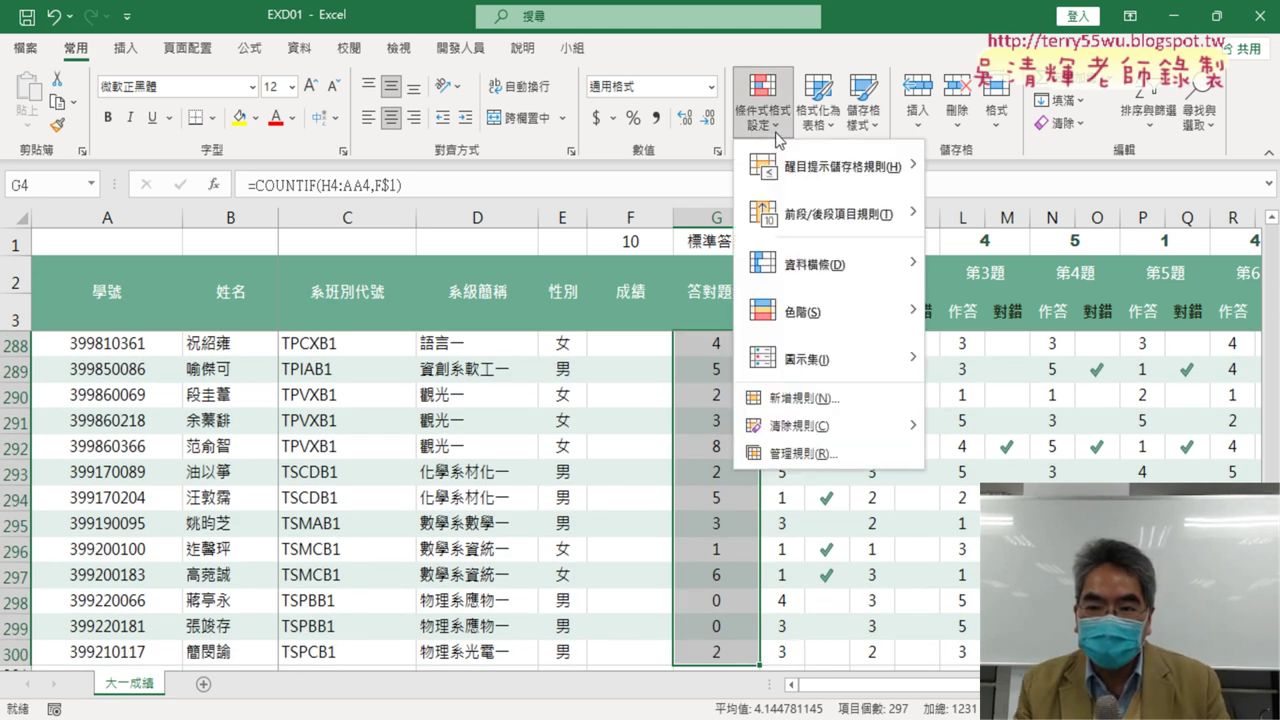
pyautogui.moveTo(803, 264)
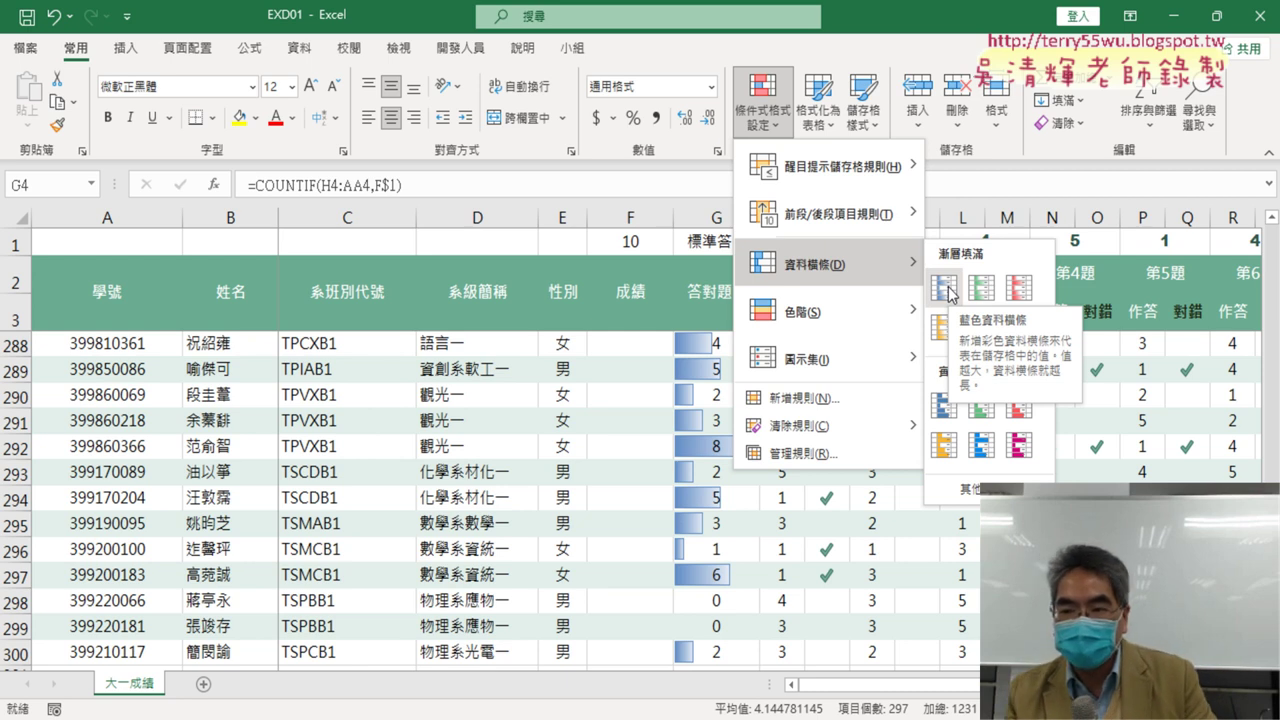
pyautogui.click(948, 292)
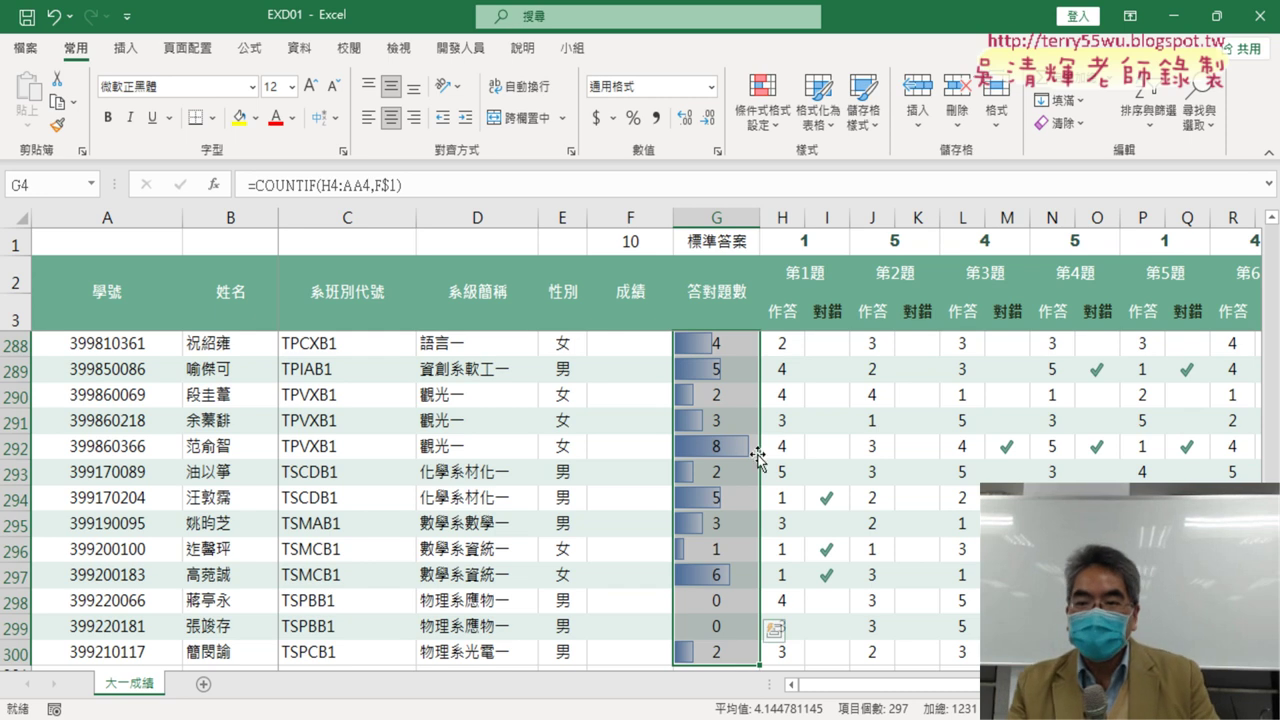
pyautogui.click(815, 451)
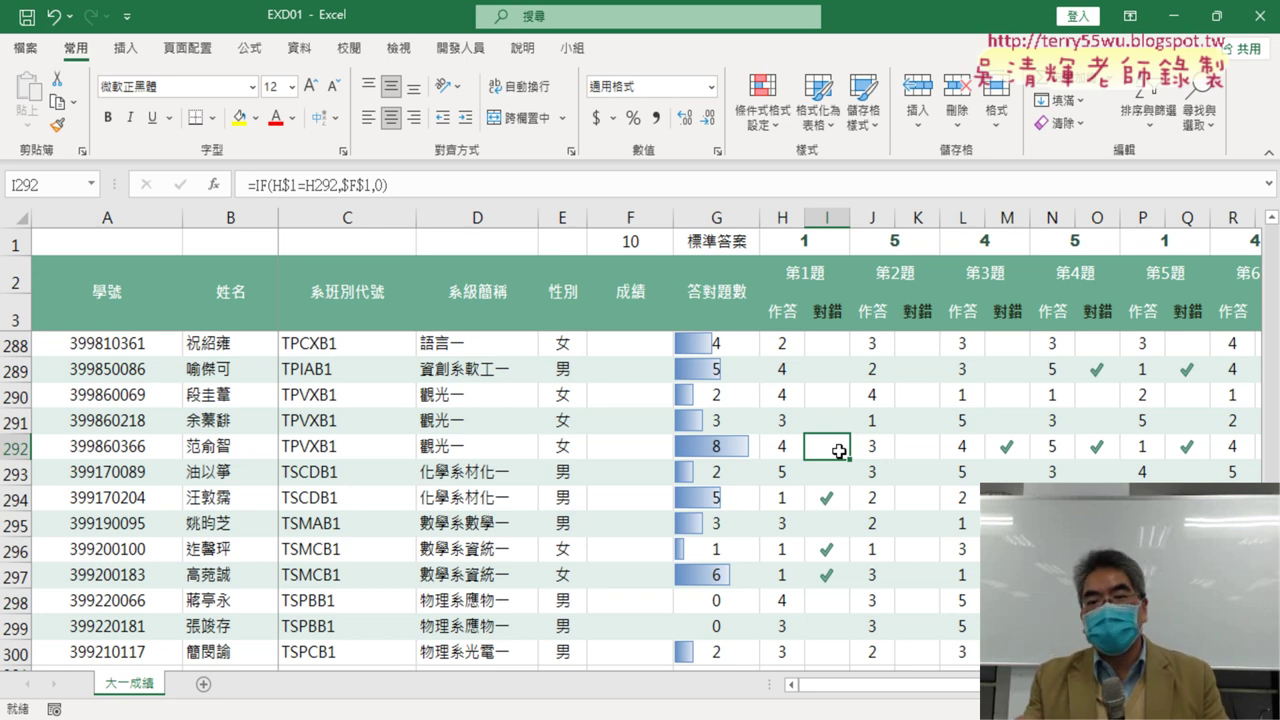
# Scroll through column G's data bars and return to cell G4
pyautogui.scroll(-2, 709, 500)
pyautogui.scroll(3, 709, 505)
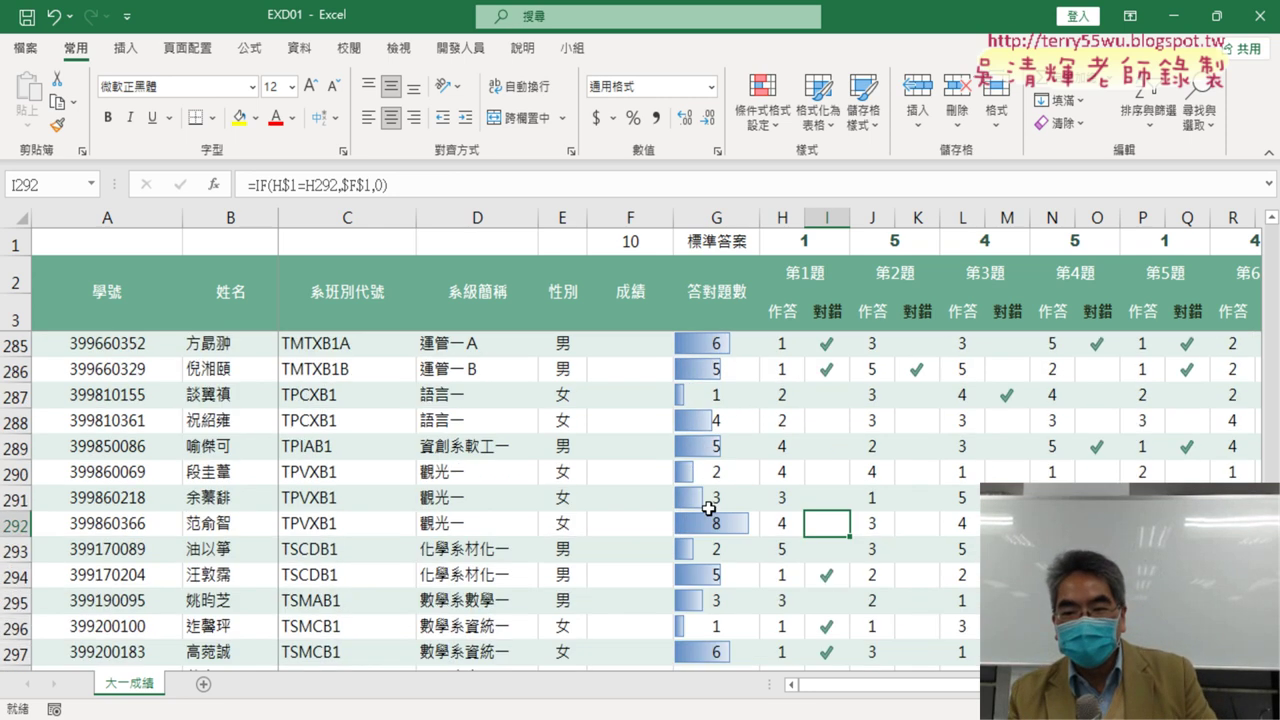
pyautogui.scroll(7, 708, 509)
pyautogui.scroll(4, 708, 509)
pyautogui.scroll(8, 708, 509)
pyautogui.scroll(8, 708, 509)
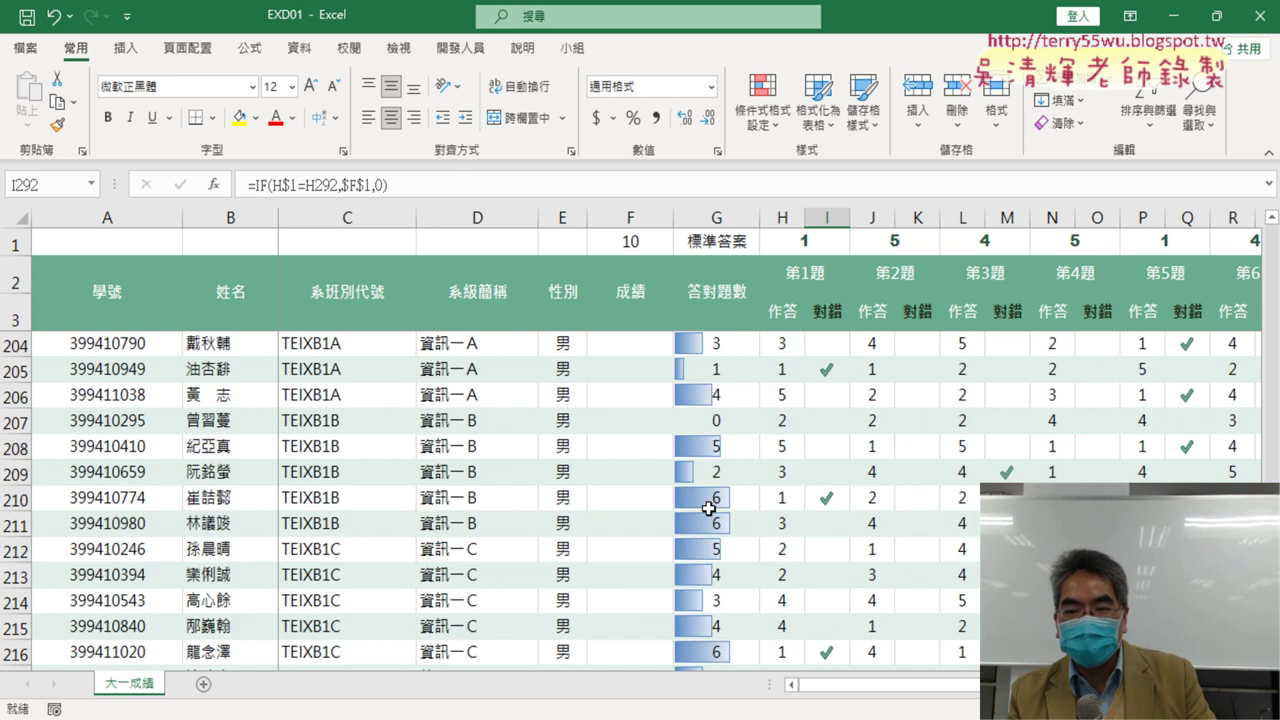
pyautogui.scroll(8, 708, 509)
pyautogui.scroll(8, 708, 509)
pyautogui.scroll(8, 708, 509)
pyautogui.scroll(7, 708, 509)
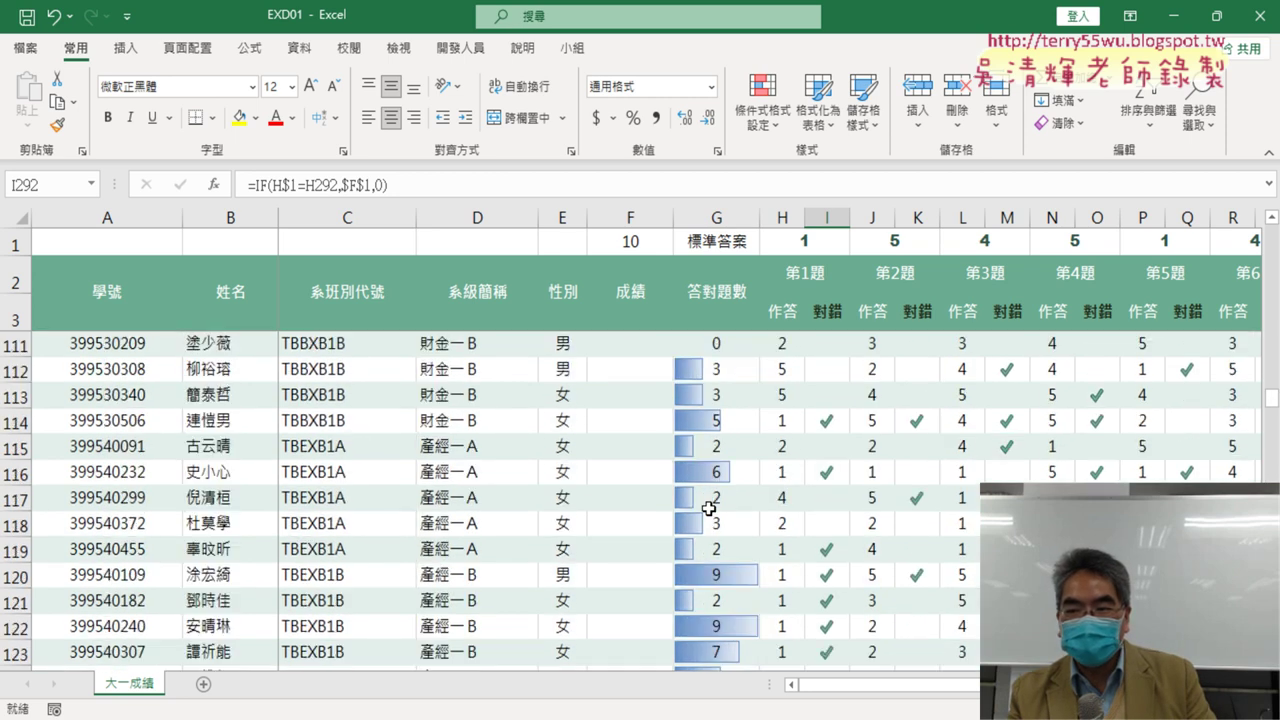
pyautogui.scroll(6, 708, 509)
pyautogui.scroll(10, 708, 509)
pyautogui.scroll(10, 708, 509)
pyautogui.scroll(5, 708, 509)
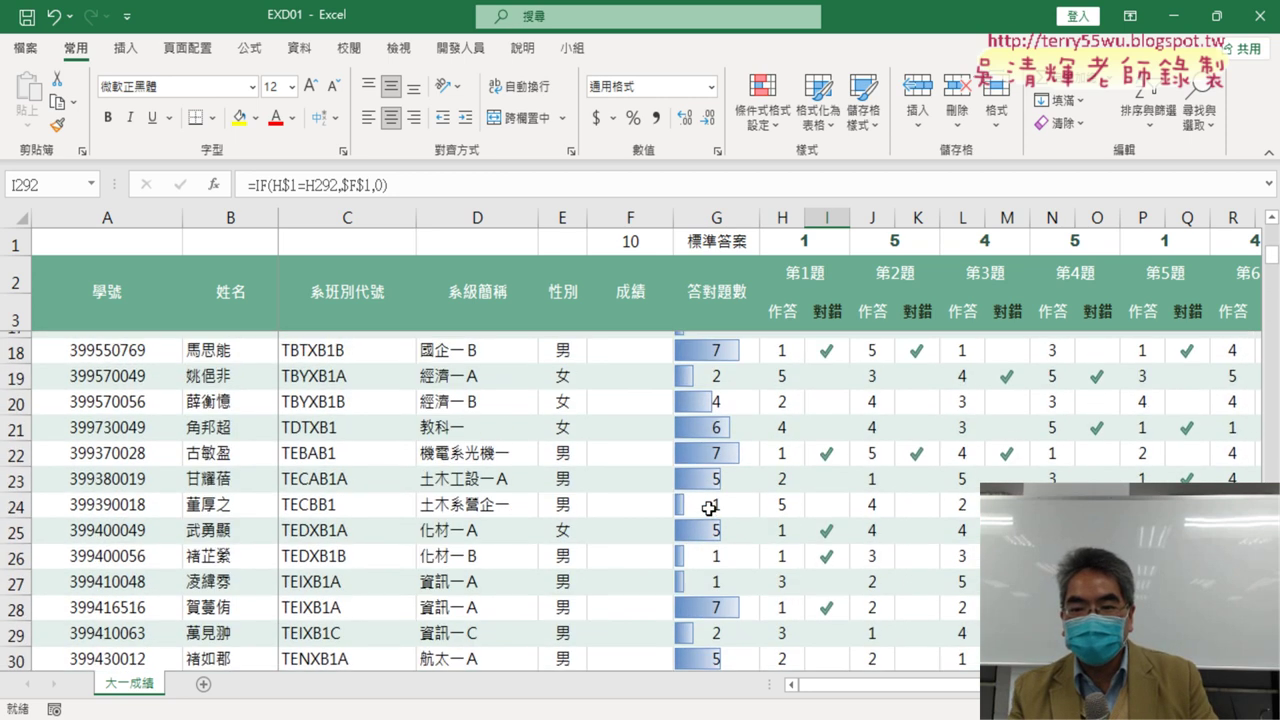
pyautogui.scroll(5, 708, 509)
pyautogui.click(734, 340)
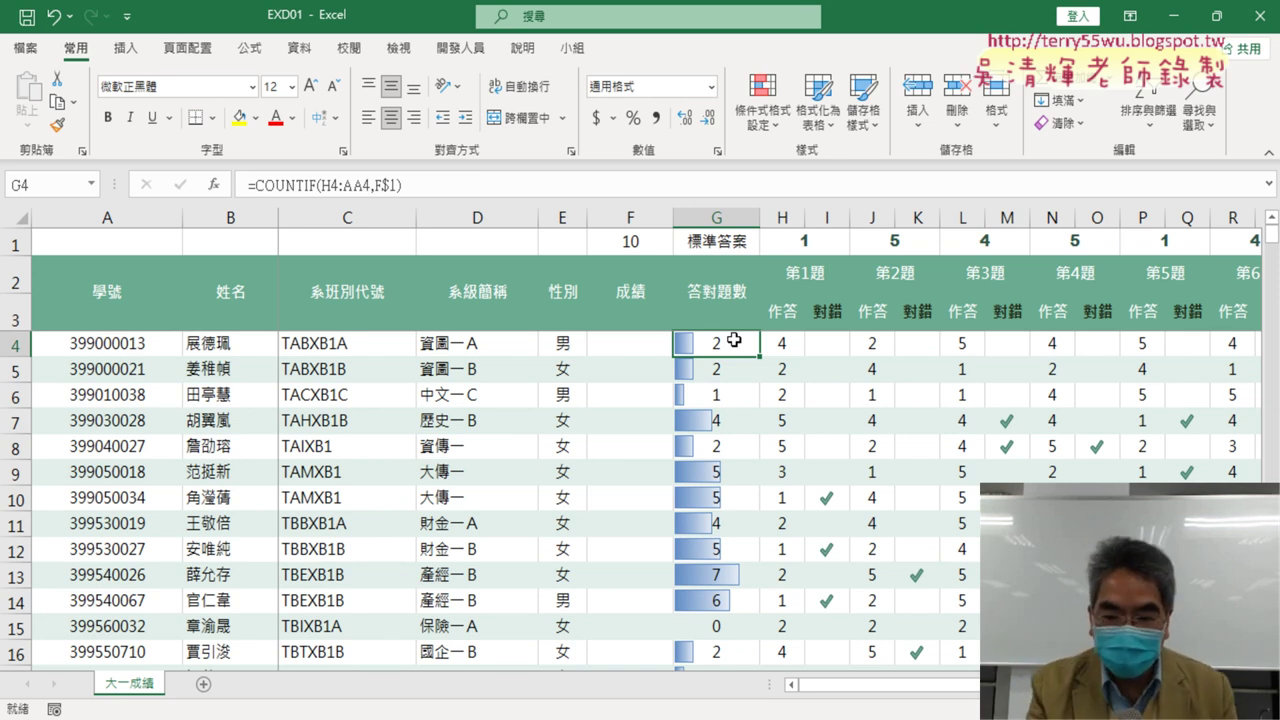
# Reselect G4:G300, review the Conditional Formatting data bar options, then bring up the instructions PDF
pyautogui.hotkey('ctrl', 'shift', 'Down')
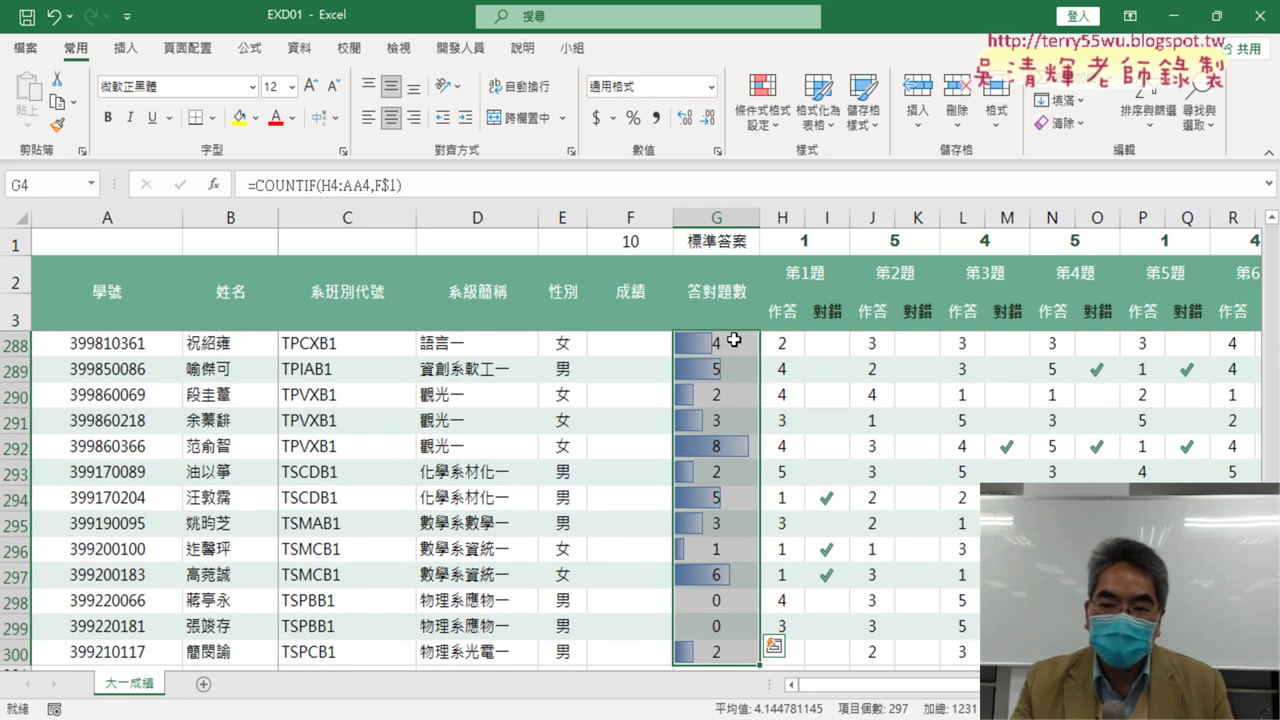
pyautogui.click(765, 128)
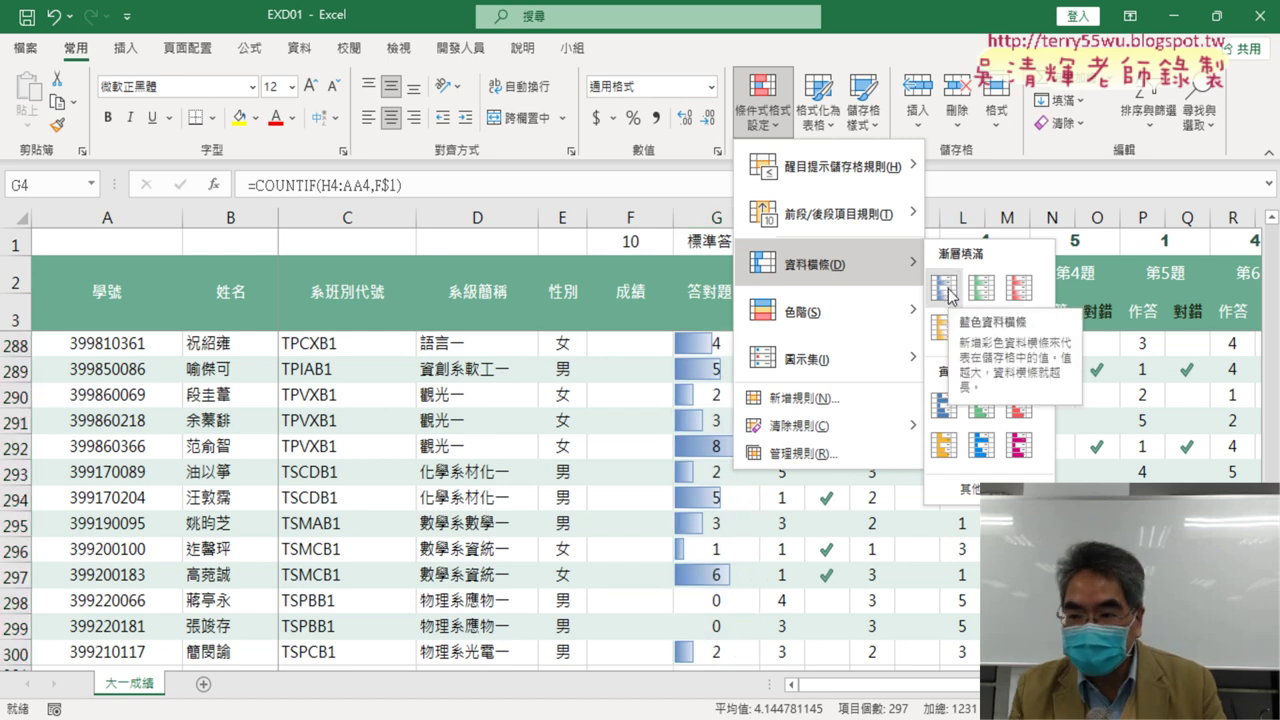
pyautogui.hotkey('alt', 'Tab')
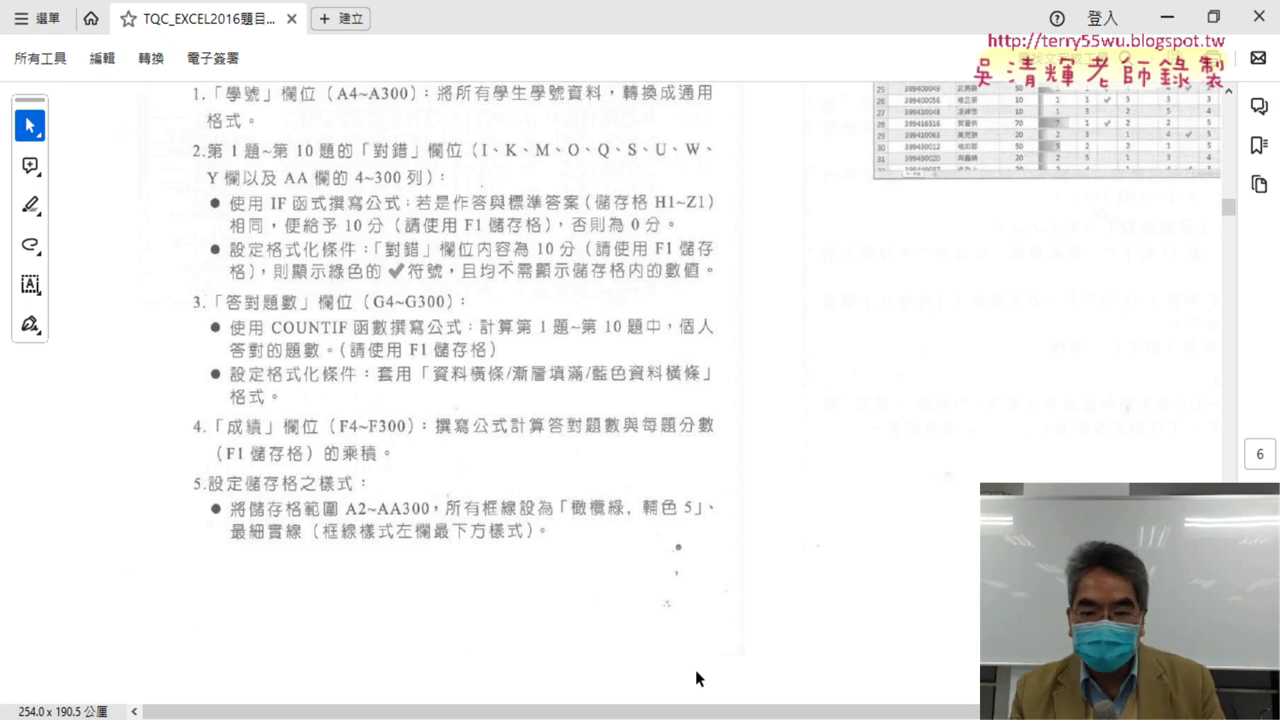
pyautogui.hscroll(2, 699, 679)
pyautogui.scroll(2, 955, 631)
pyautogui.scroll(2, 955, 631)
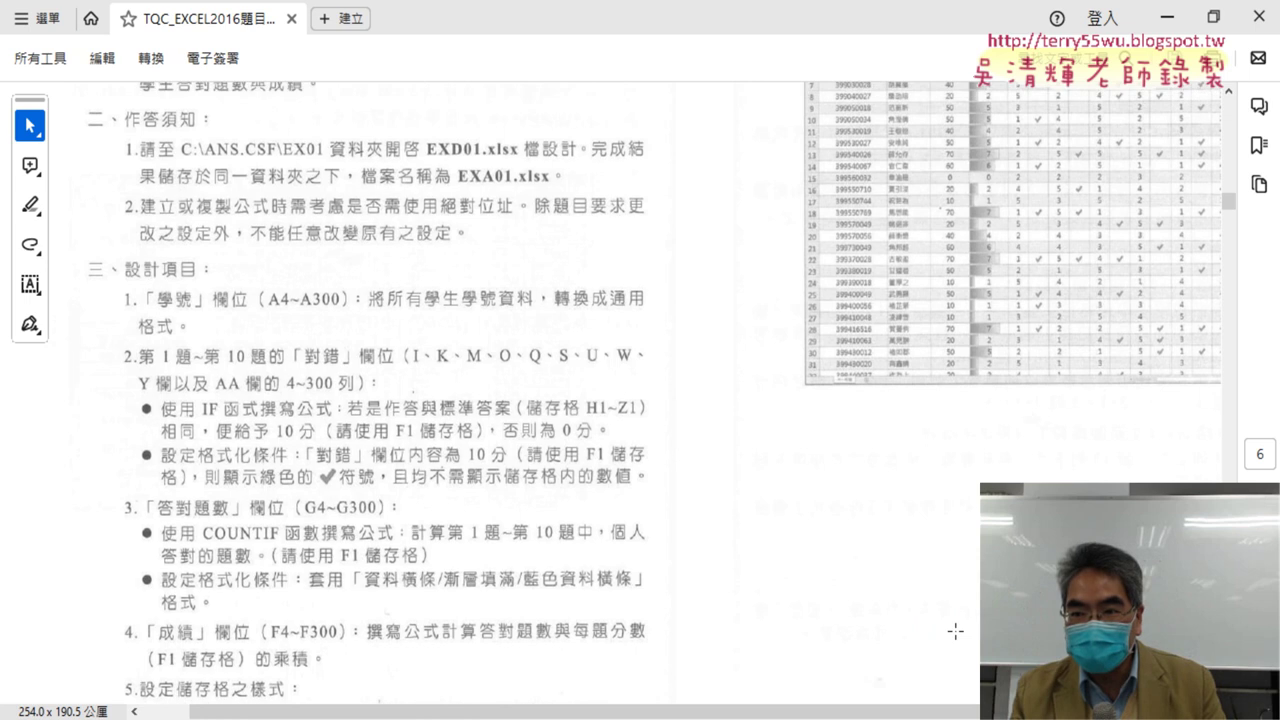
pyautogui.scroll(4, 955, 631)
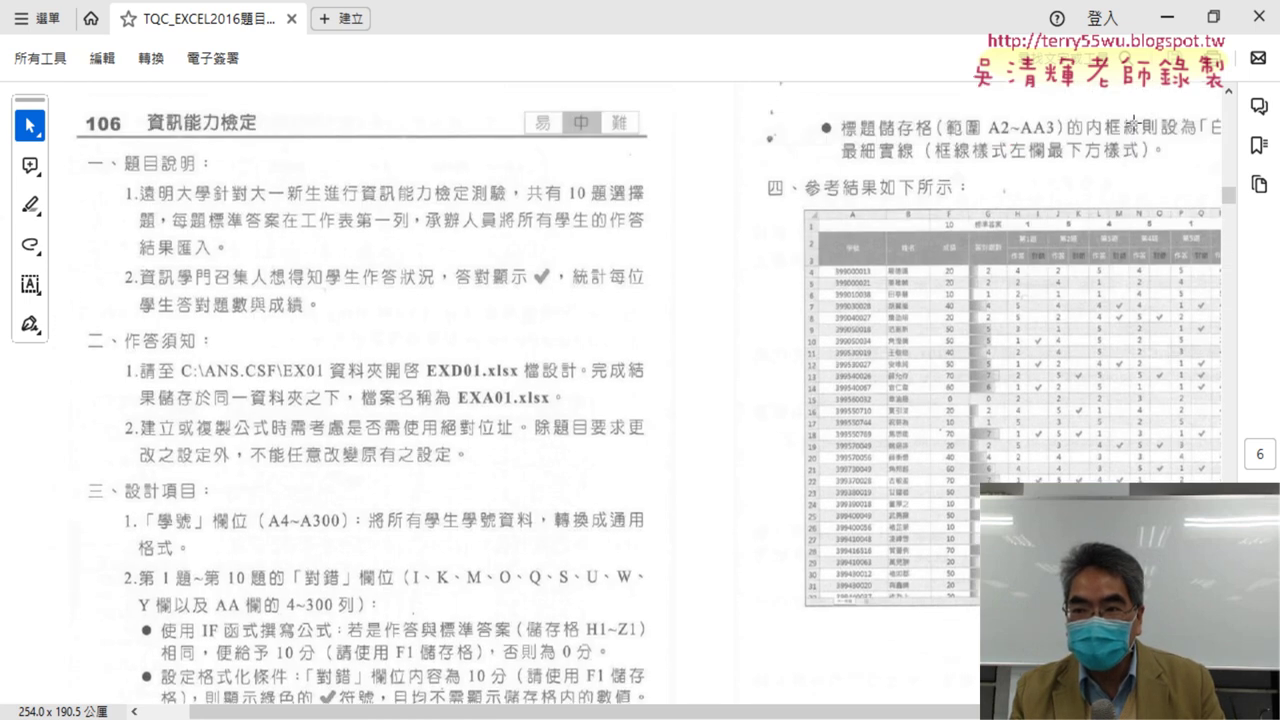
pyautogui.scroll(-3, 665, 615)
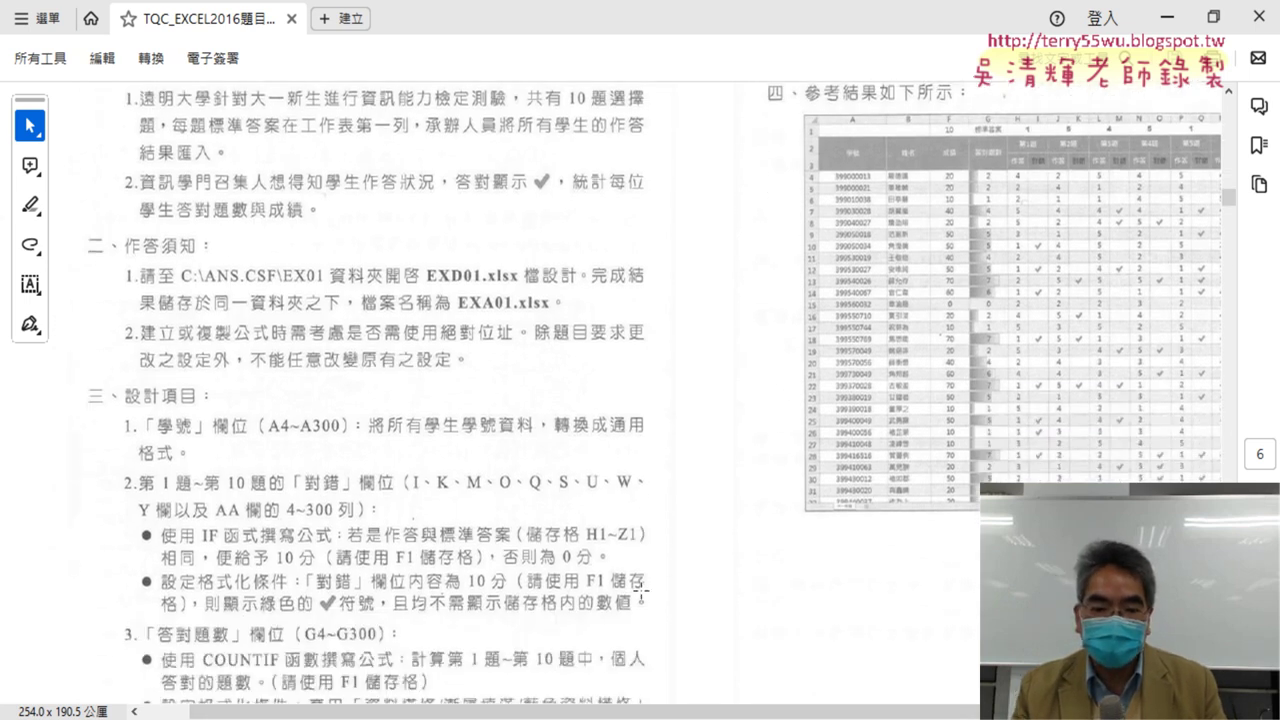
pyautogui.scroll(-3, 640, 591)
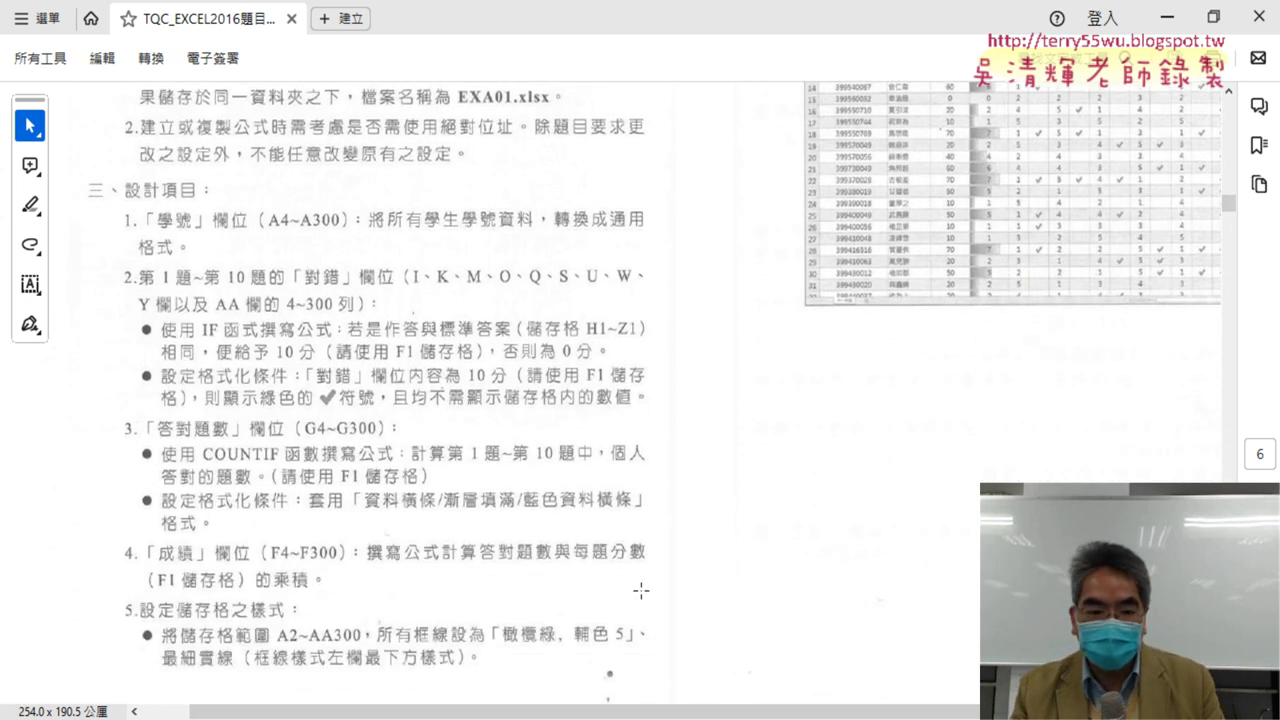